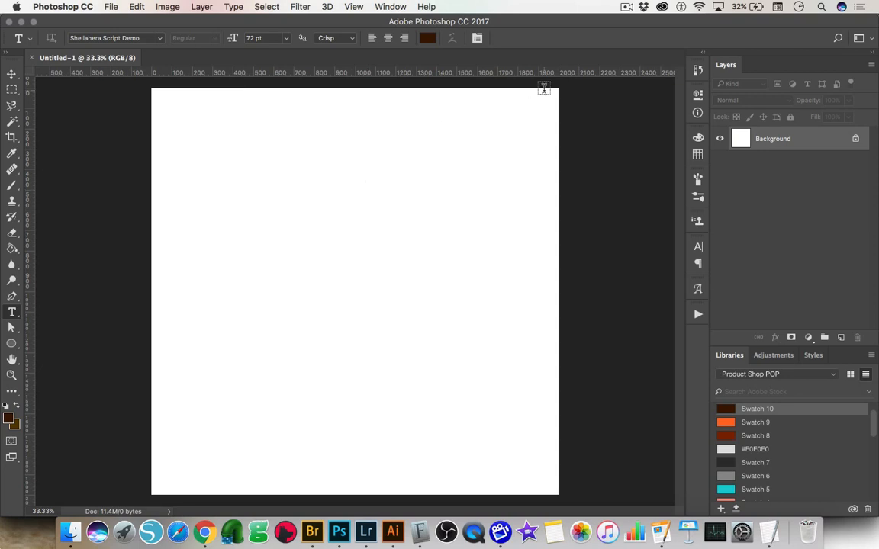
Step: Place the fall-6.png background as an embedded image at its original size and commit the placement
left_click(113, 11)
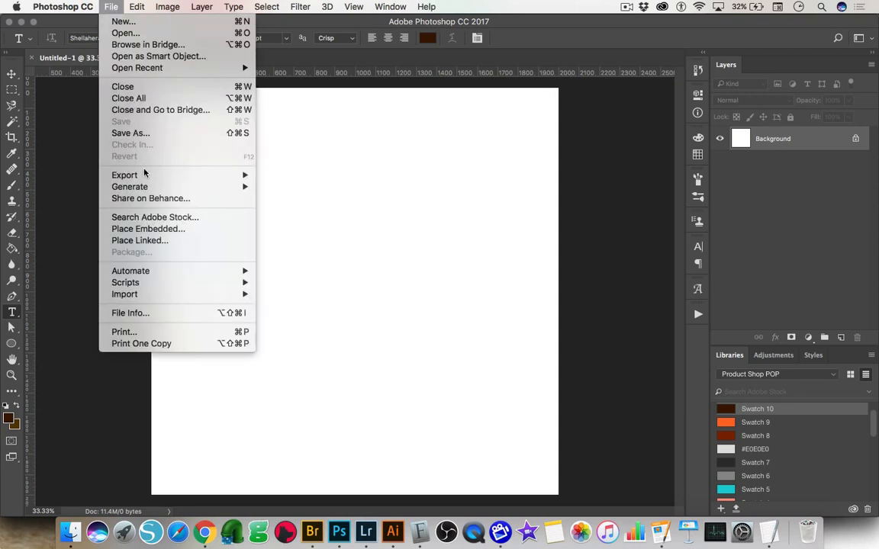
left_click(147, 232)
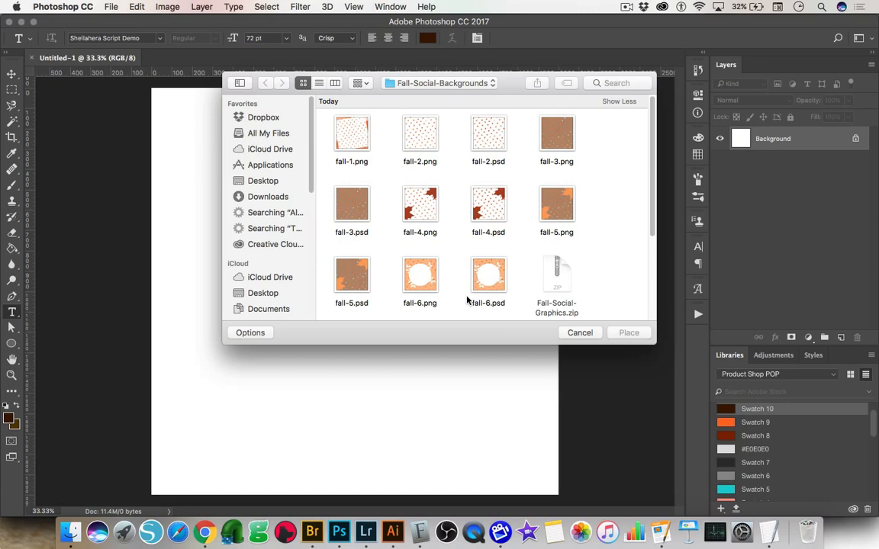
left_click(419, 284)
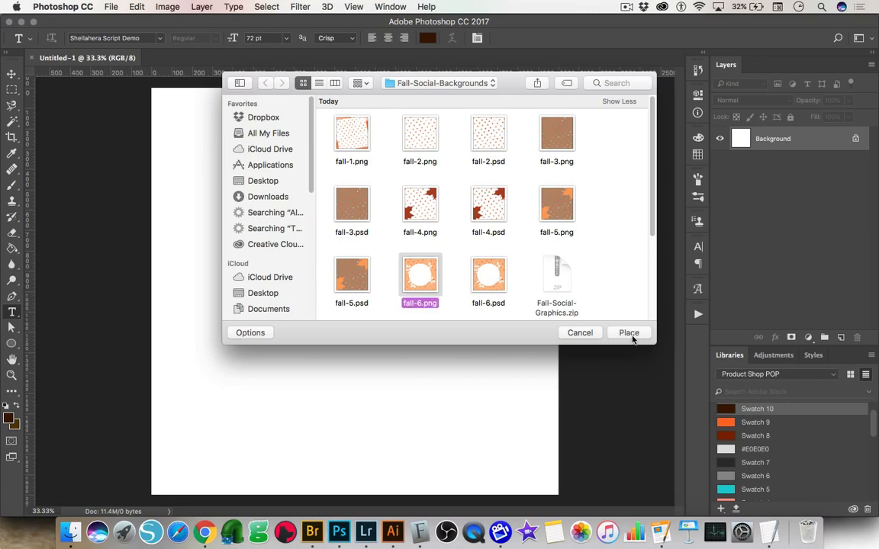
left_click(631, 337)
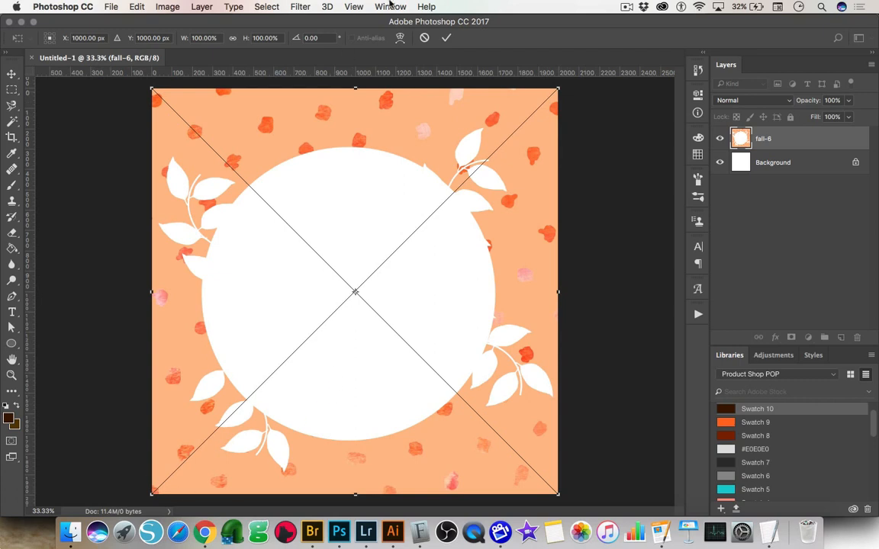
left_click(447, 40)
Step: Draw a filled dark brown circle about 1415 px in diameter over the white circle with the Ellipse tool
key("t")
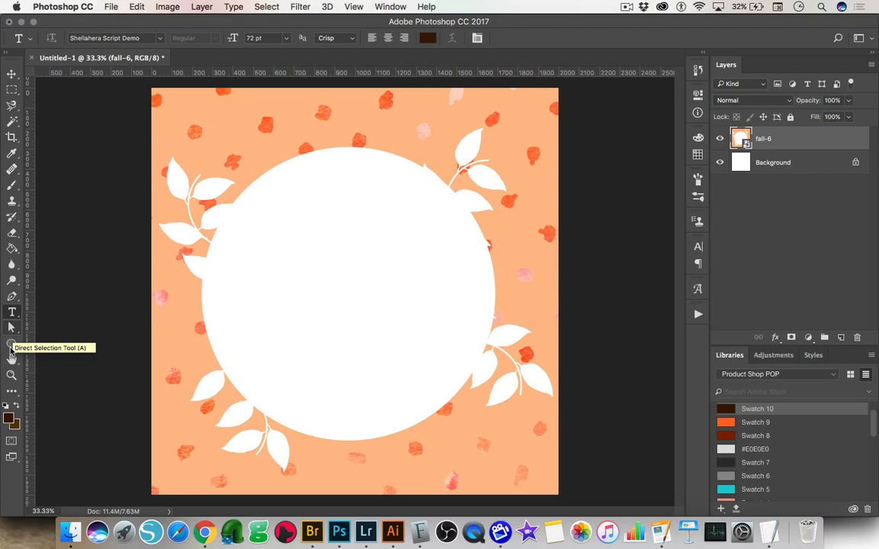
left_click(11, 344)
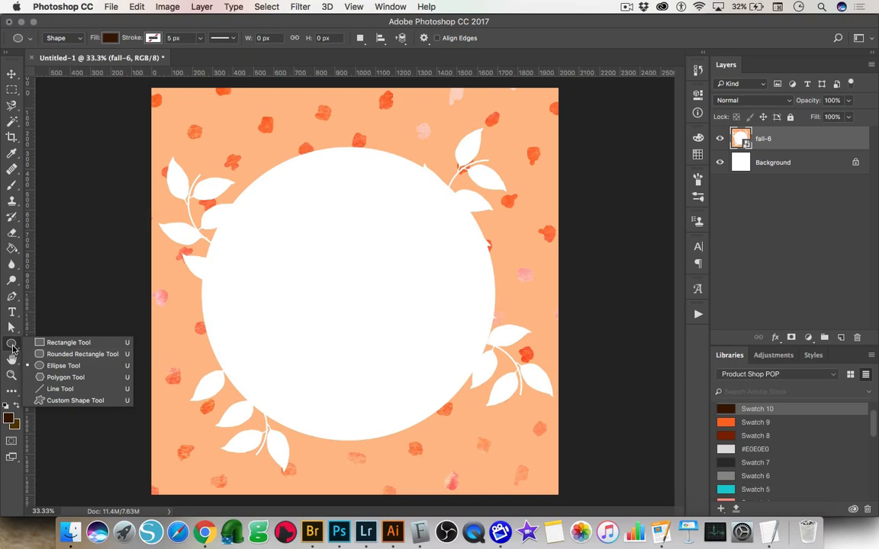
left_click(55, 366)
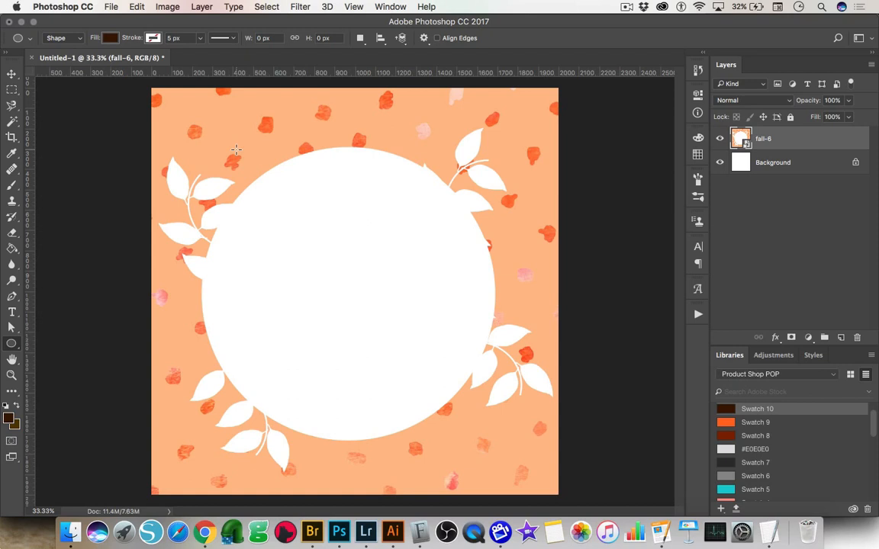
left_click_drag(236, 151, 524, 475)
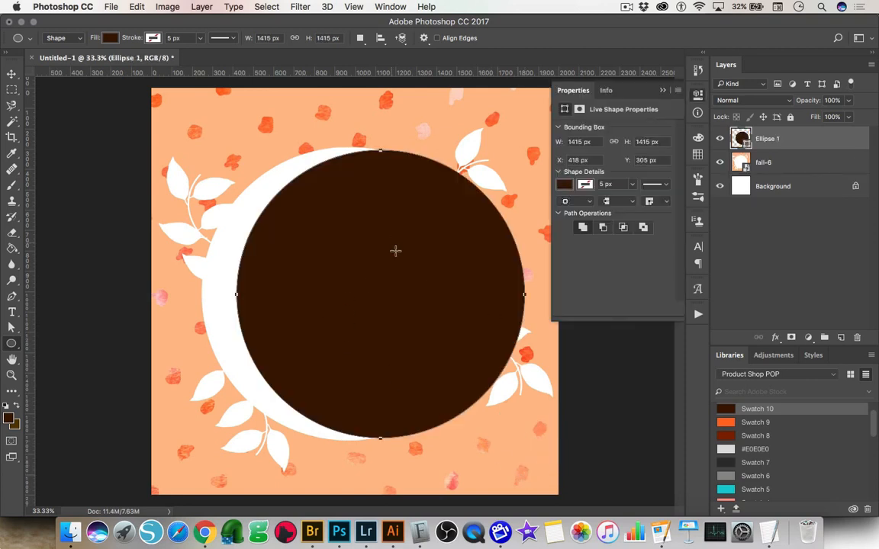
Step: Move the brown circle over the white circle, nudging it to X 259 px and Y 305 px so an even white rim remains
left_click(12, 73)
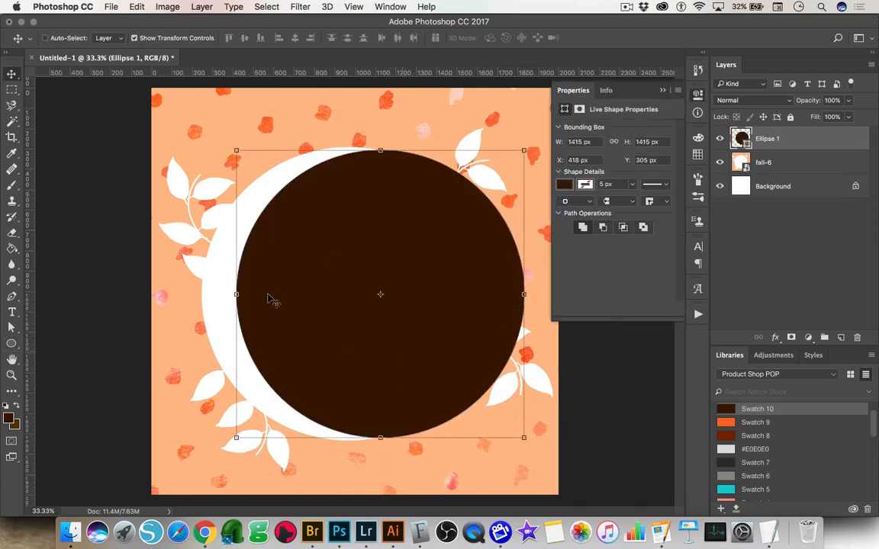
left_click_drag(455, 364, 425, 364)
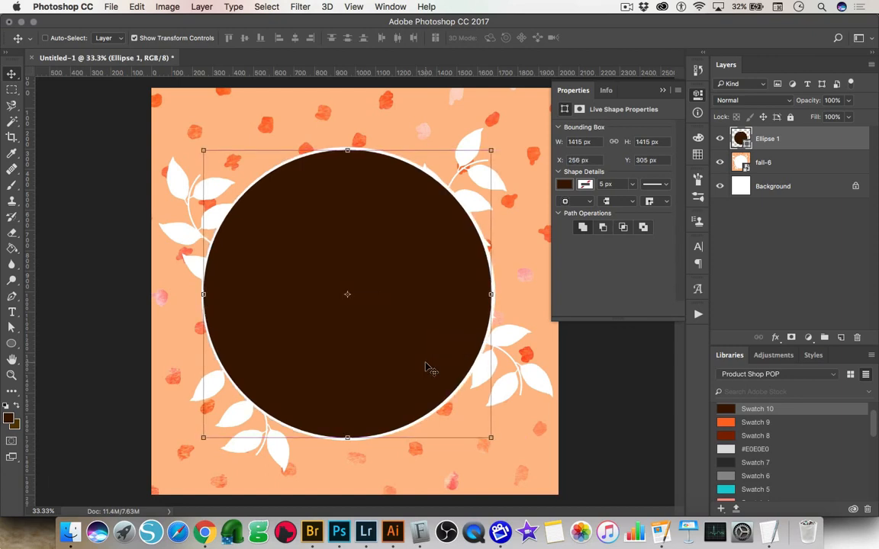
key("Right")
key("Right")
key("Right")
key("Down")
key("Down")
key("Down")
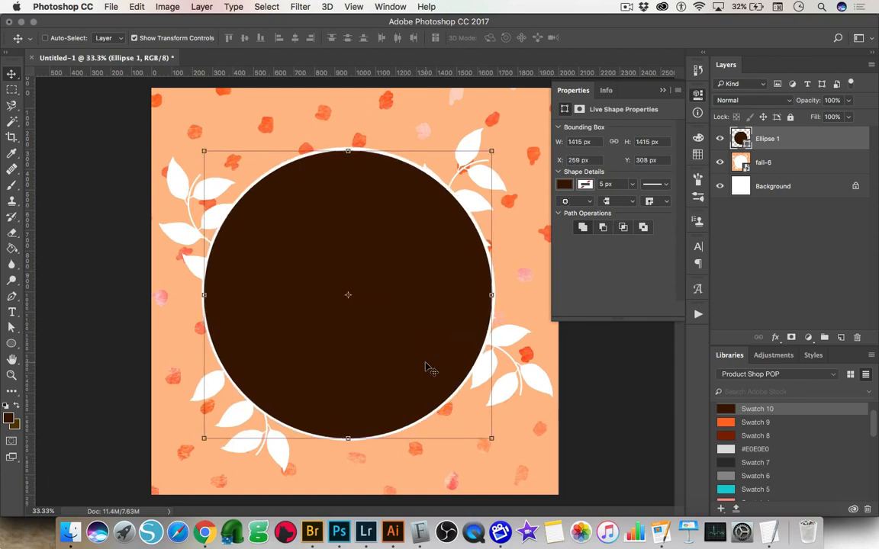
key("Up")
key("Up")
key("Up")
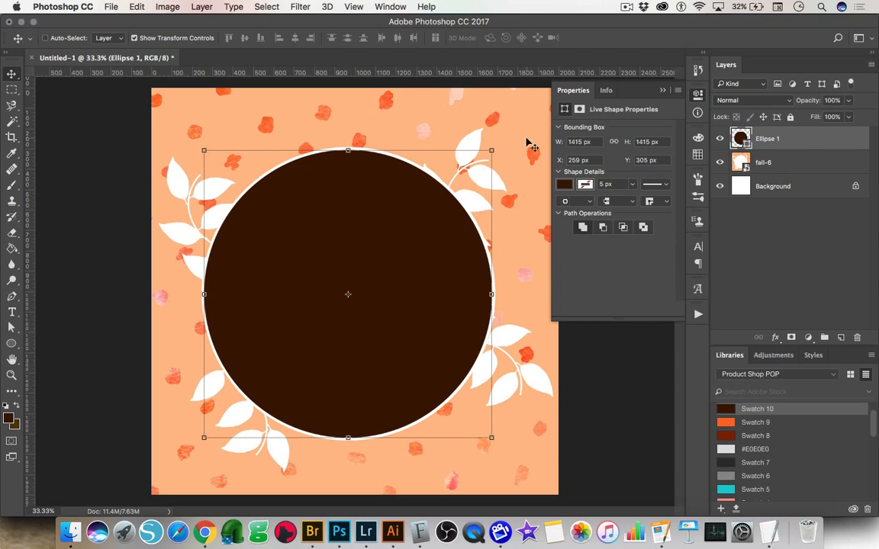
Step: Rename the ellipse layer as Clipping Shape
double_click(764, 141)
type("Clipping Shape")
key("Return")
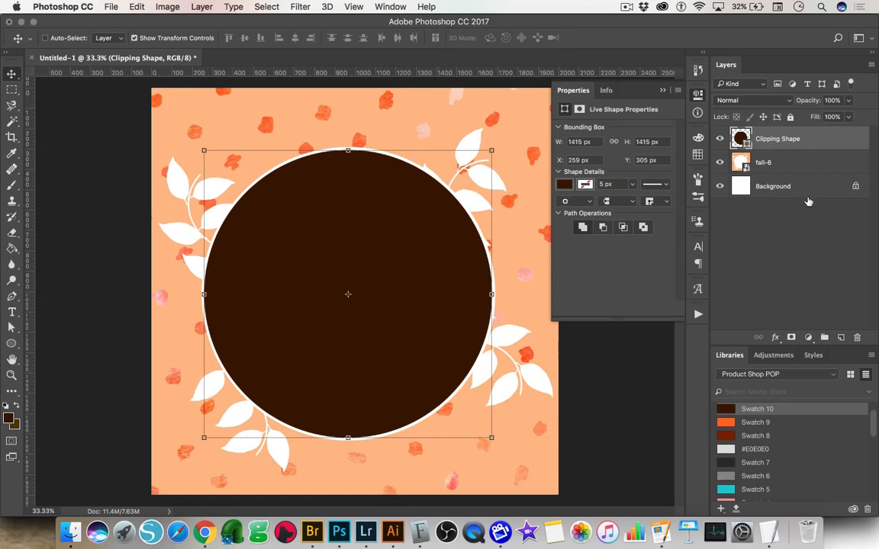
Step: Place the photo P6090058-Edit-Edit-Edit-Edit.png as an embedded image above the Clipping Shape layer
left_click(111, 6)
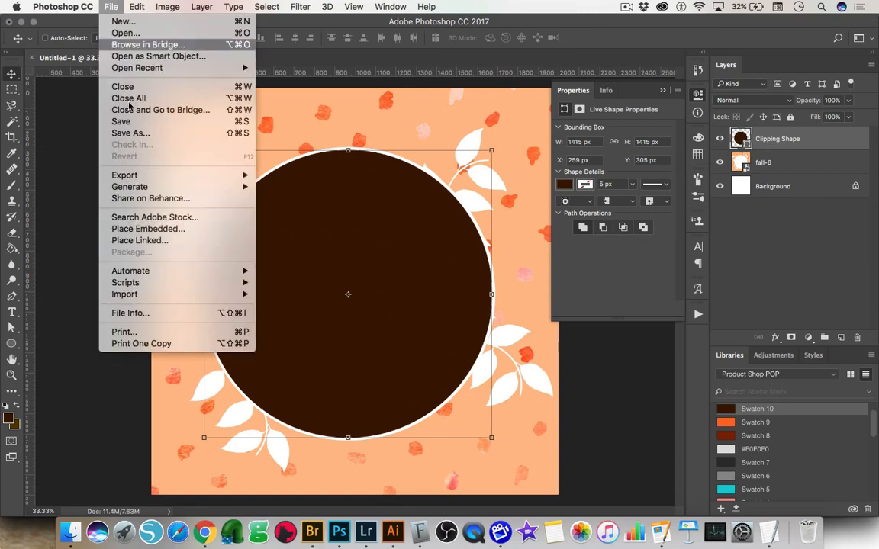
left_click(149, 229)
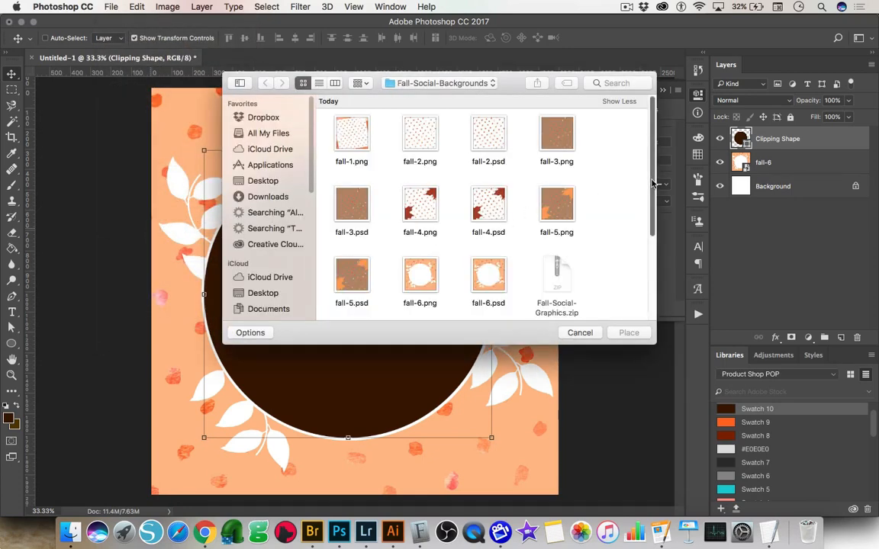
left_click_drag(653, 190, 658, 265)
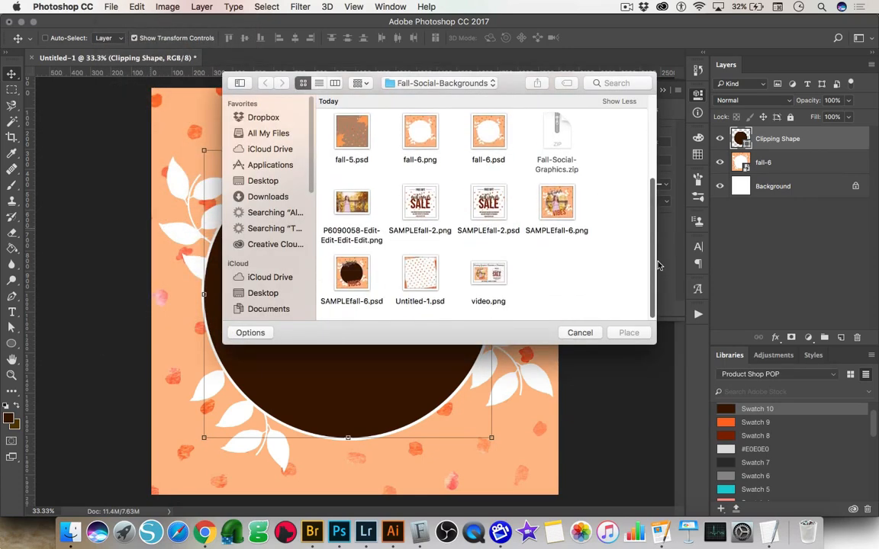
left_click(320, 185)
left_click(626, 333)
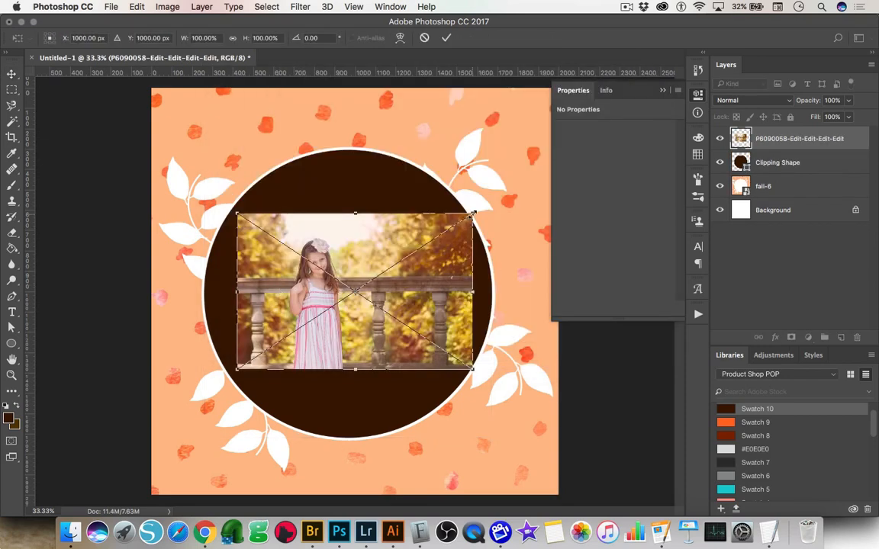
Step: Enlarge the placed photo to about 196%, position it over the whole circle and commit the transform
left_click_drag(472, 216, 556, 76)
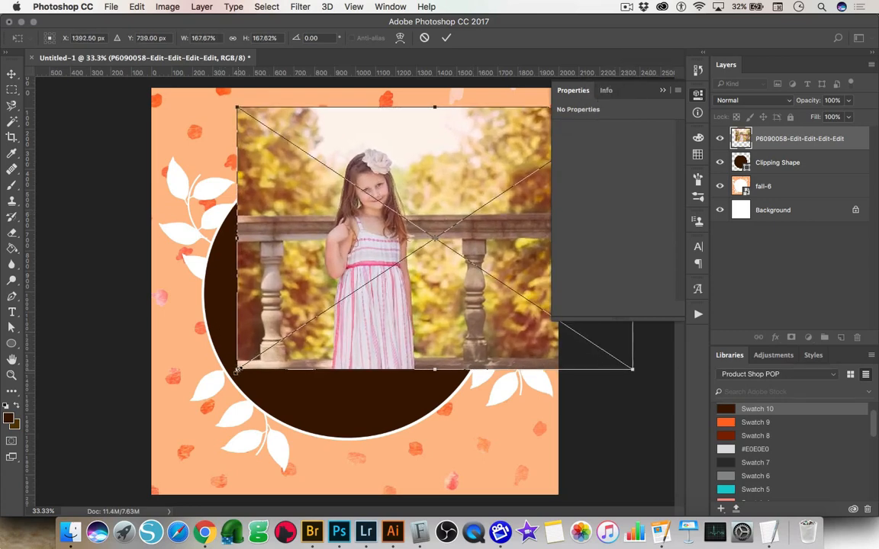
left_click_drag(237, 369, 186, 440)
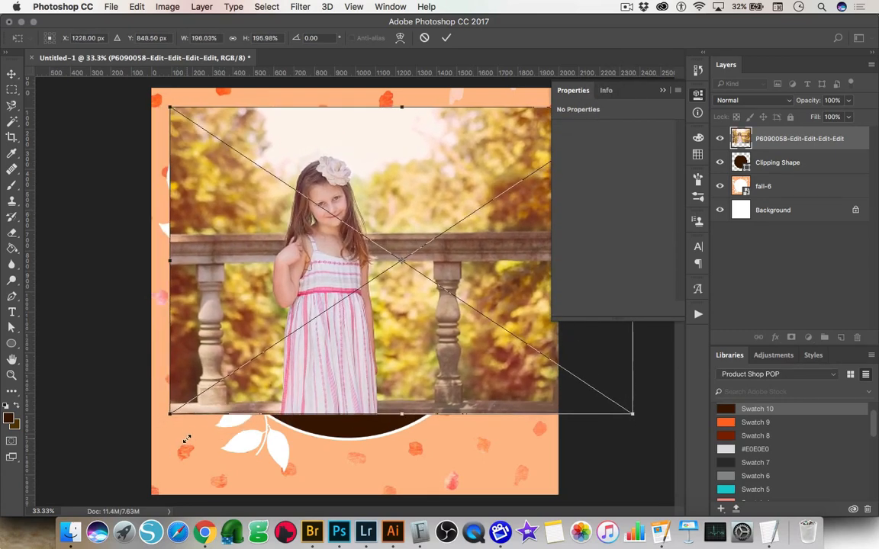
left_click_drag(347, 356, 363, 397)
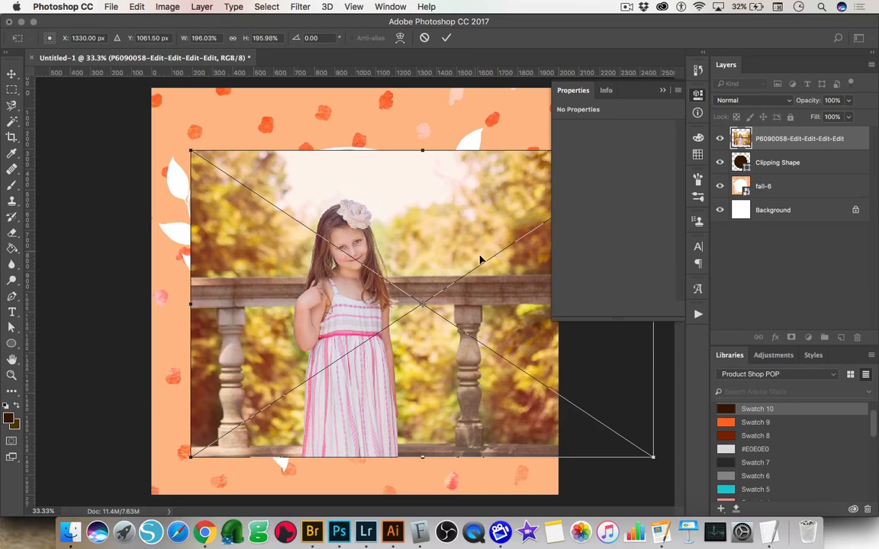
left_click(448, 42)
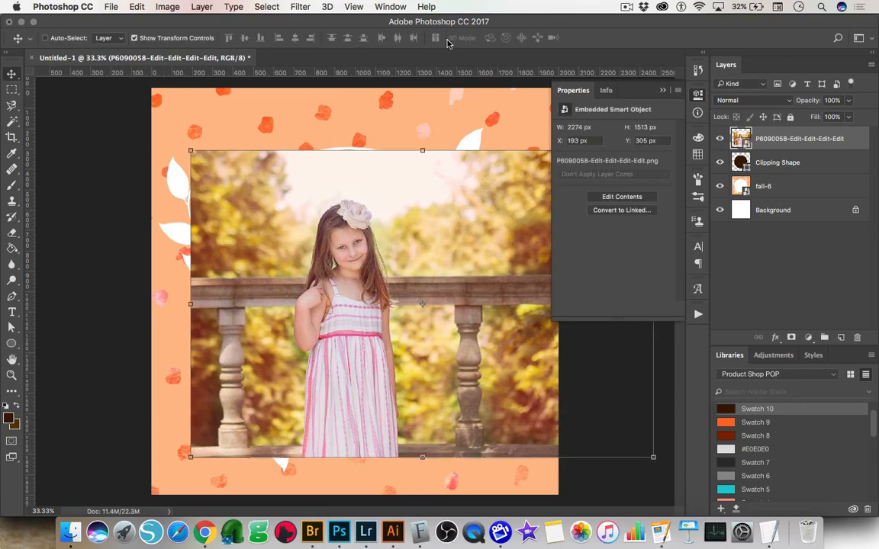
Step: Create a clipping mask from the photo onto the Clipping Shape layer and reposition the photo to frame the girl inside the circle
right_click(790, 144)
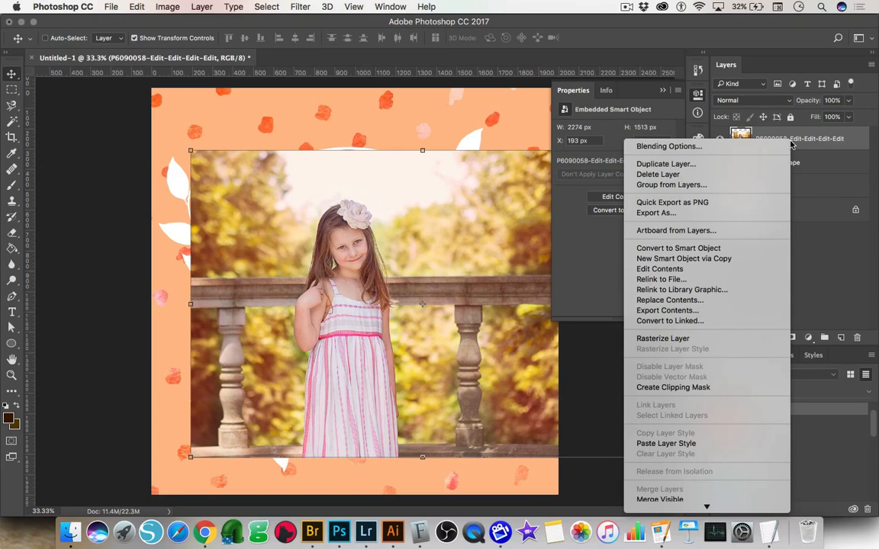
left_click(694, 389)
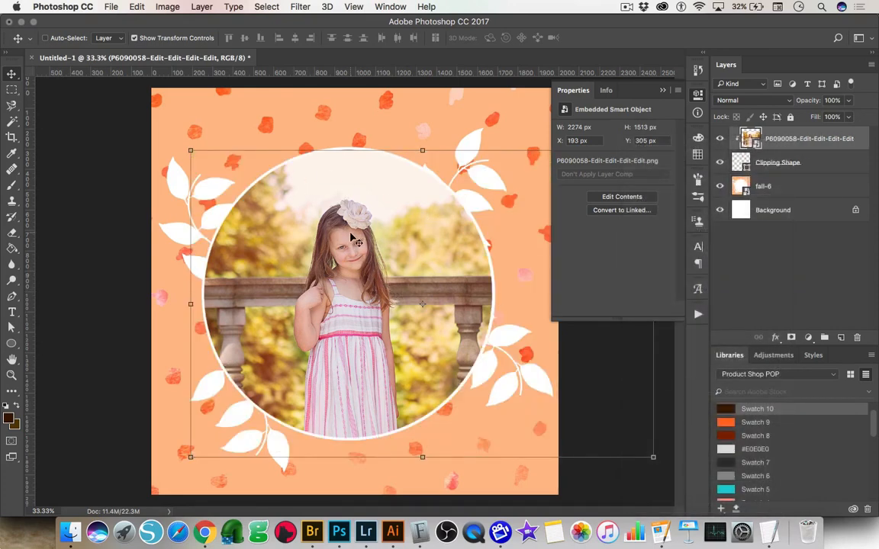
left_click_drag(347, 291, 349, 277)
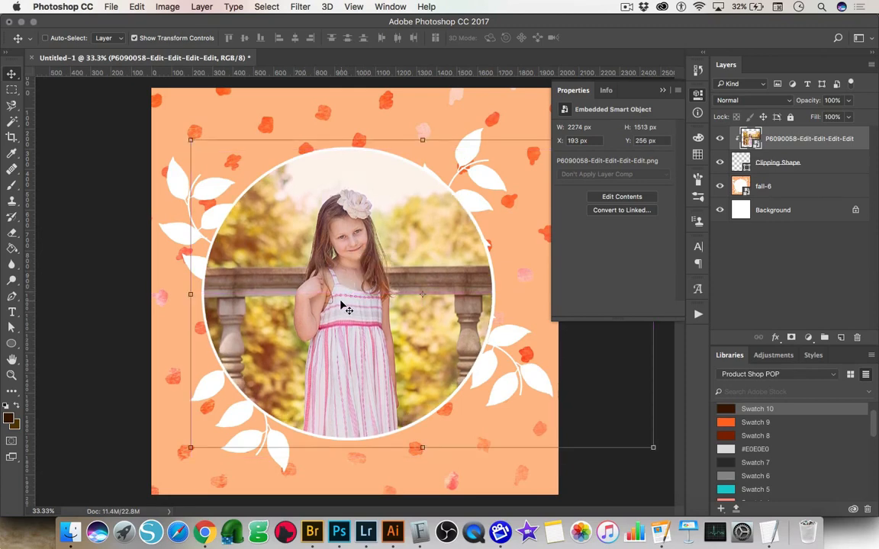
left_click_drag(376, 300, 348, 303)
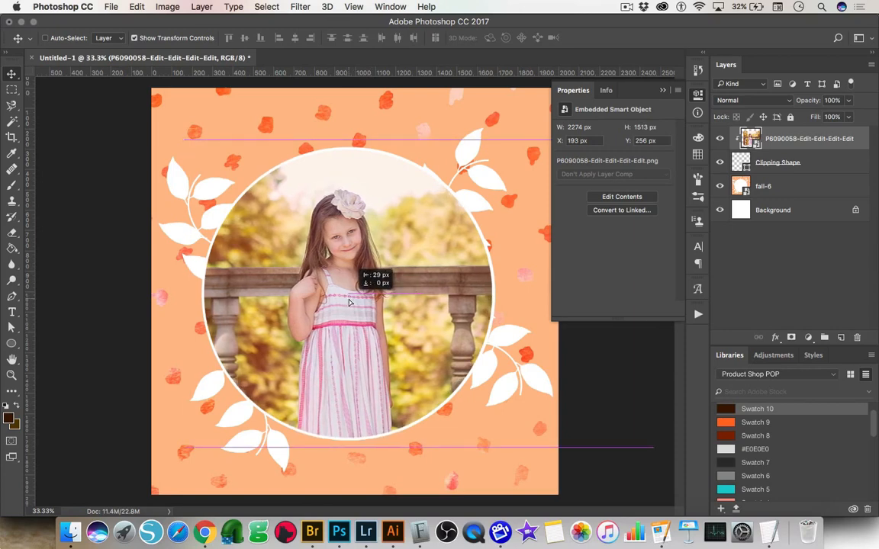
Step: Add the centred text "autumn" above the fall-6 layer, near the canvas's upper left, in 200 pt Shellahera Script Demo with dark brown colour 3d1601
left_click(829, 166)
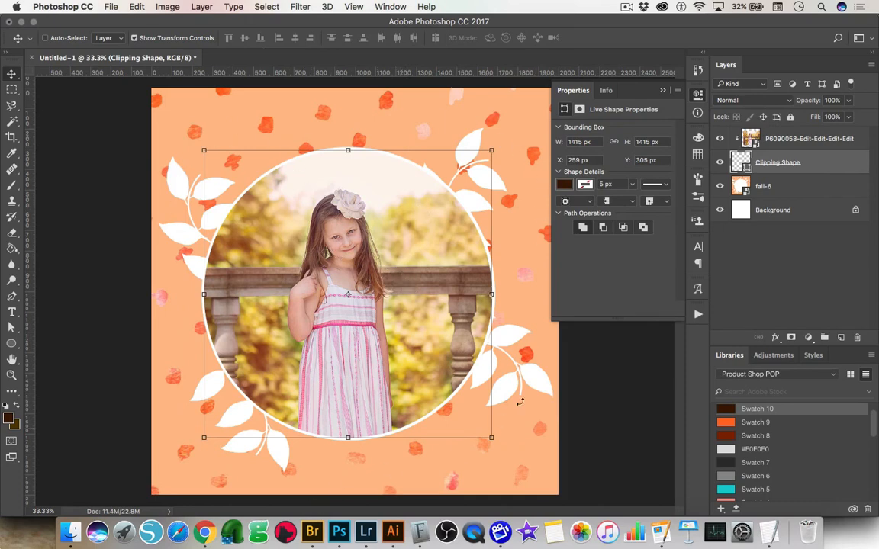
left_click(204, 388, "super")
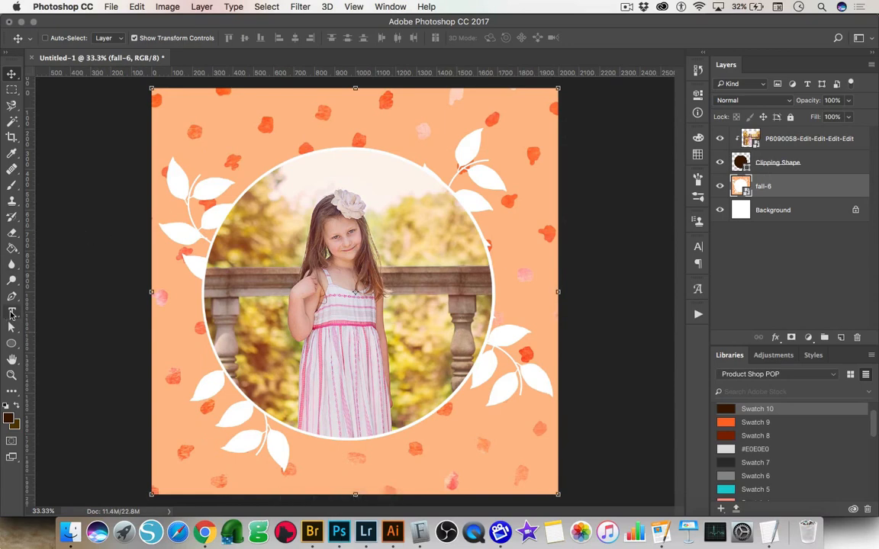
left_click(12, 312)
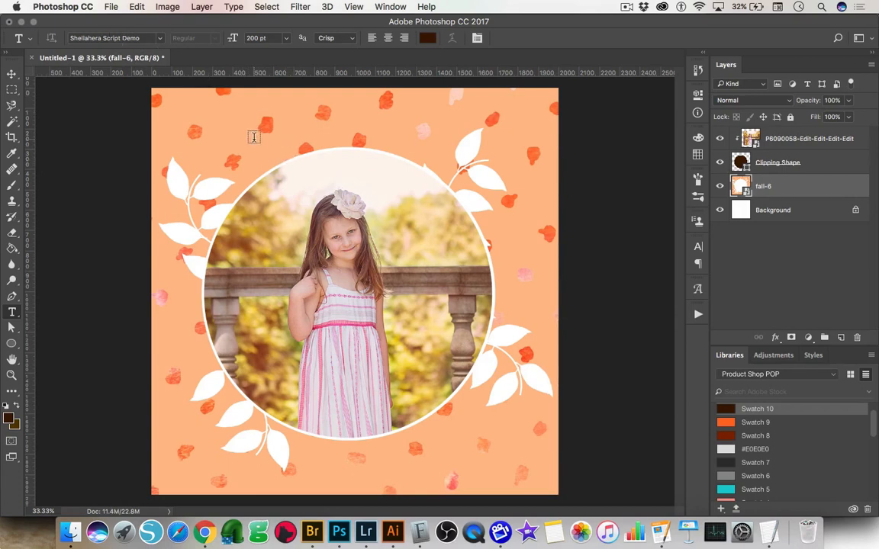
left_click(427, 39)
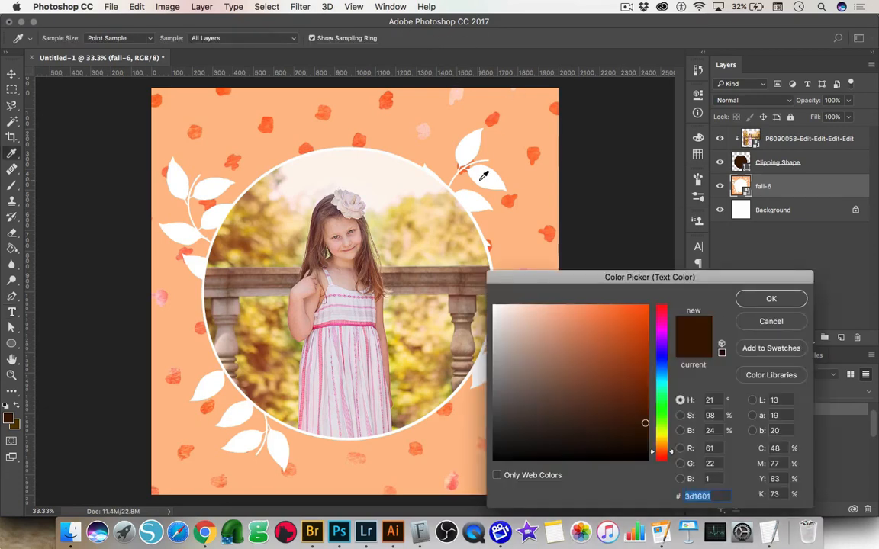
left_click(795, 300)
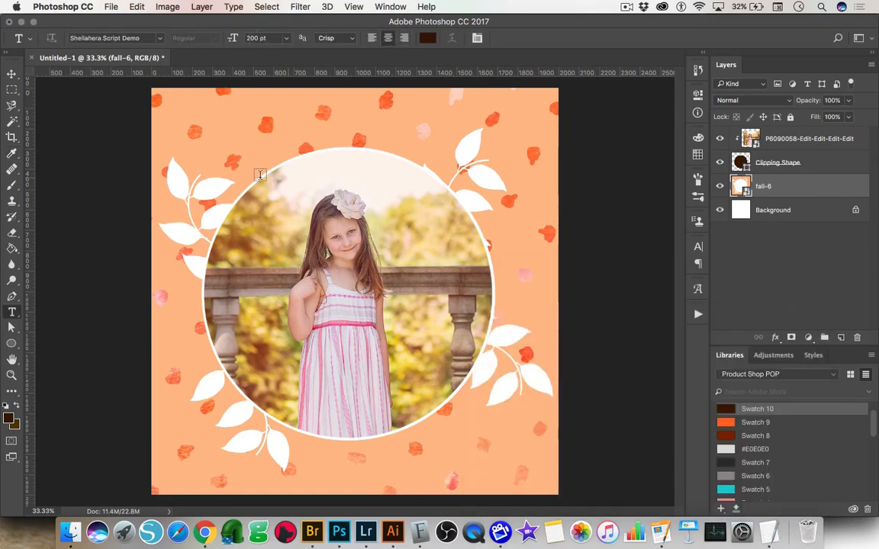
left_click(241, 141)
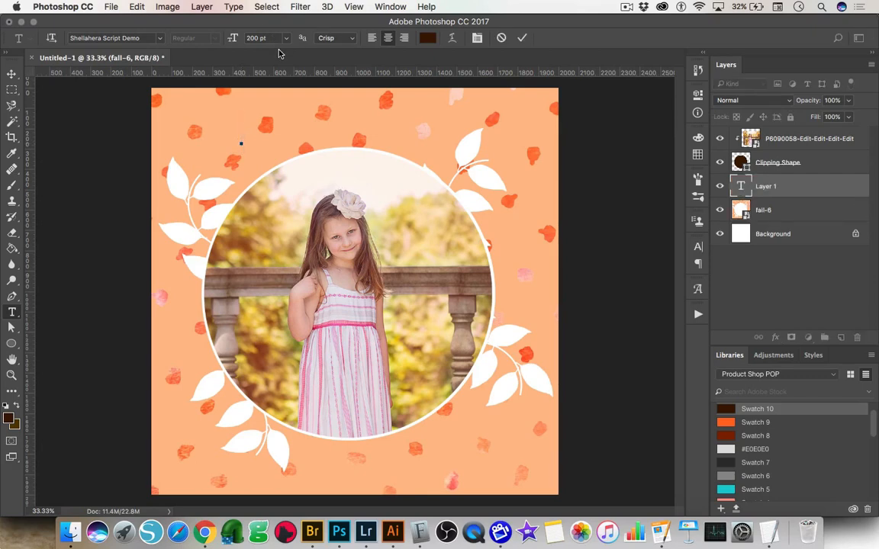
type("autu")
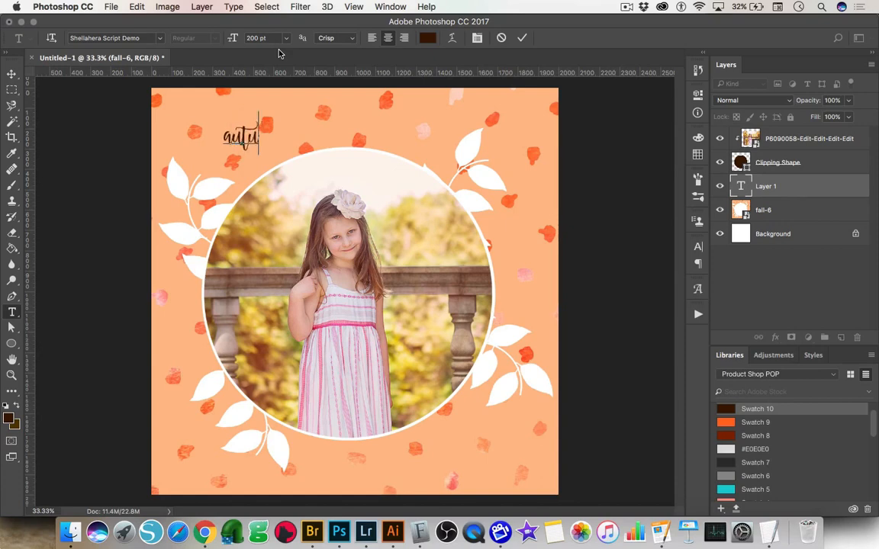
type("mn")
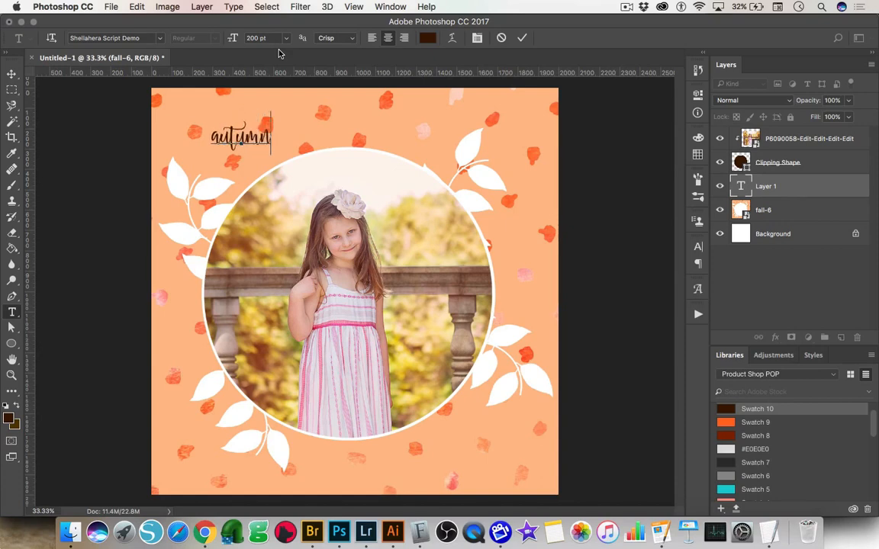
Step: Enlarge the autumn text to about 250% and bring its layer to the top of the layer stack, above the photo
left_click(13, 76)
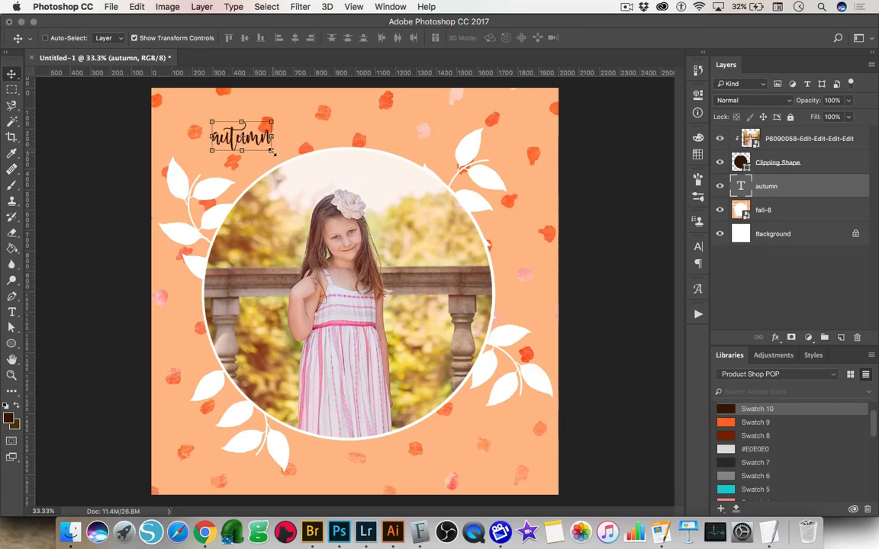
left_click_drag(272, 152, 376, 197)
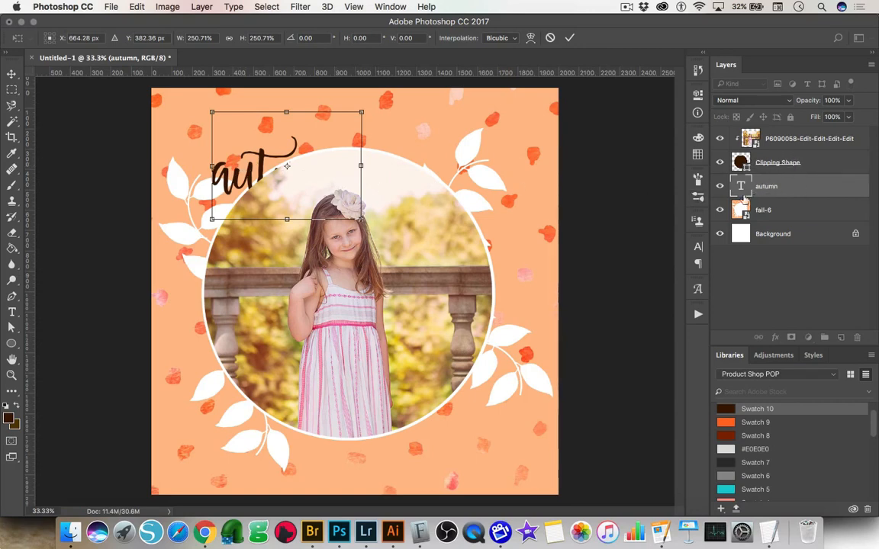
left_click(569, 37)
mouse_move(786, 139)
left_mouse_down()
mouse_move(784, 187)
mouse_move(779, 122)
mouse_move(782, 133)
left_mouse_up()
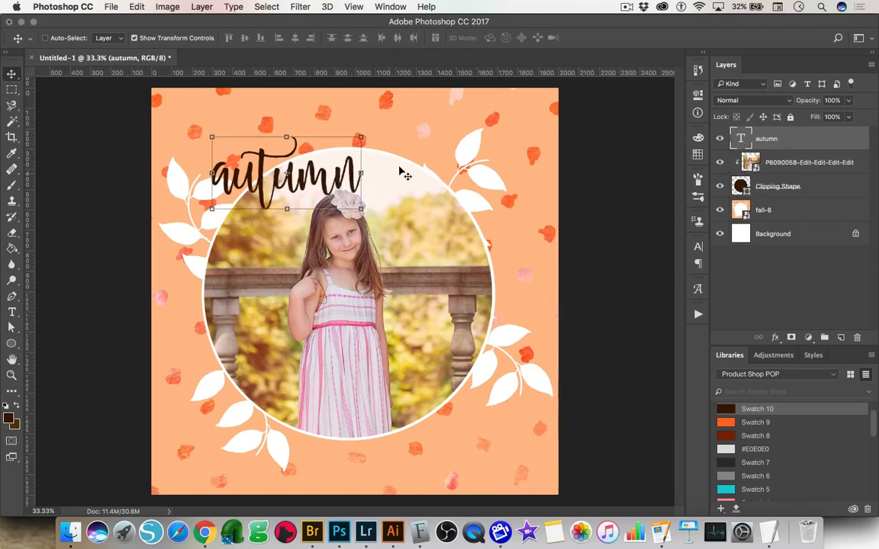
Step: Tilt the autumn text upward counter-clockwise, enlarge it to about 546 pt and position it across the circle's upper edge above the girl's head
left_click_drag(373, 130, 371, 95)
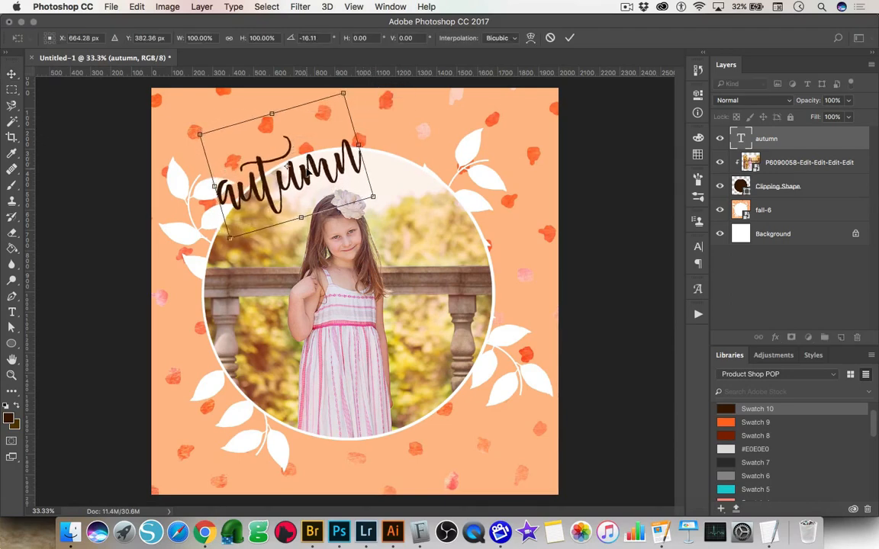
left_click_drag(286, 163, 327, 146)
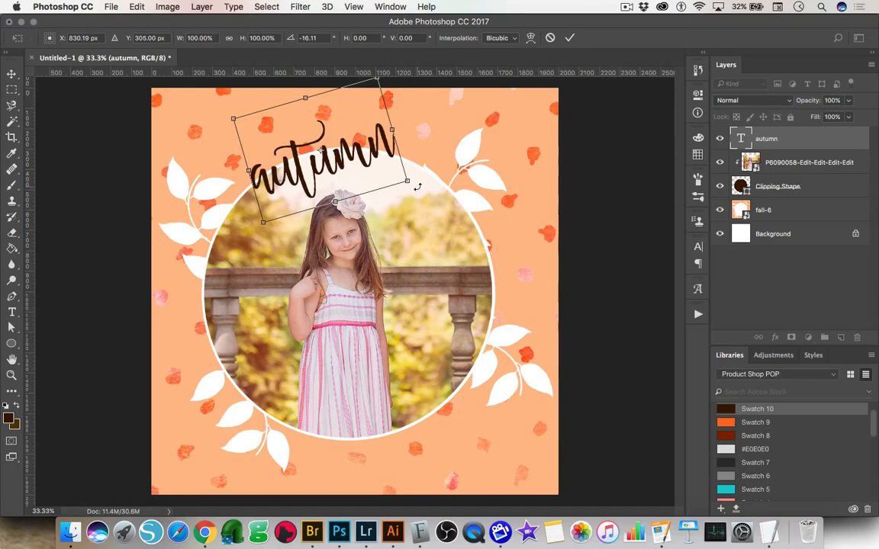
mouse_move(417, 186)
left_mouse_down()
mouse_move(375, 162)
mouse_move(415, 189)
left_mouse_up()
left_click_drag(375, 131, 355, 155)
key("Return")
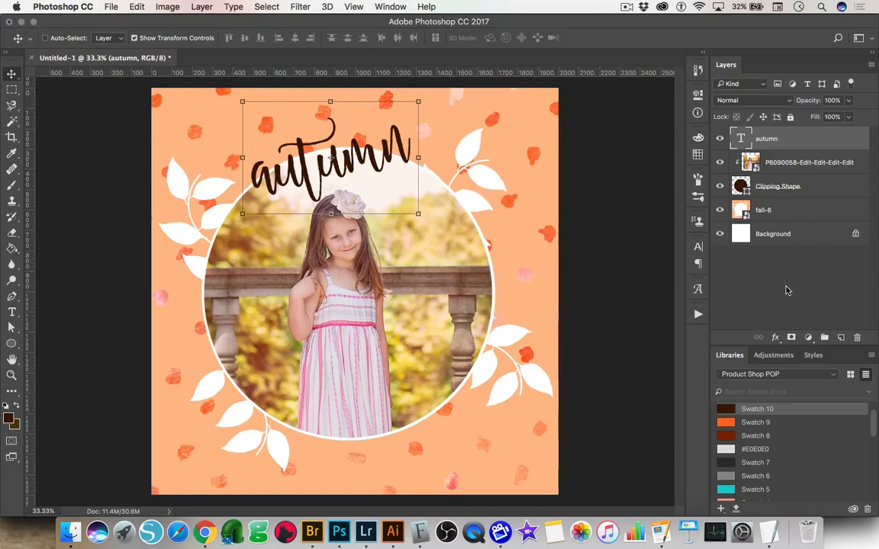
Step: Add a 6 px white stroke to the autumn text, positioned outside the letters with Normal blending and 100% opacity
left_click(775, 338)
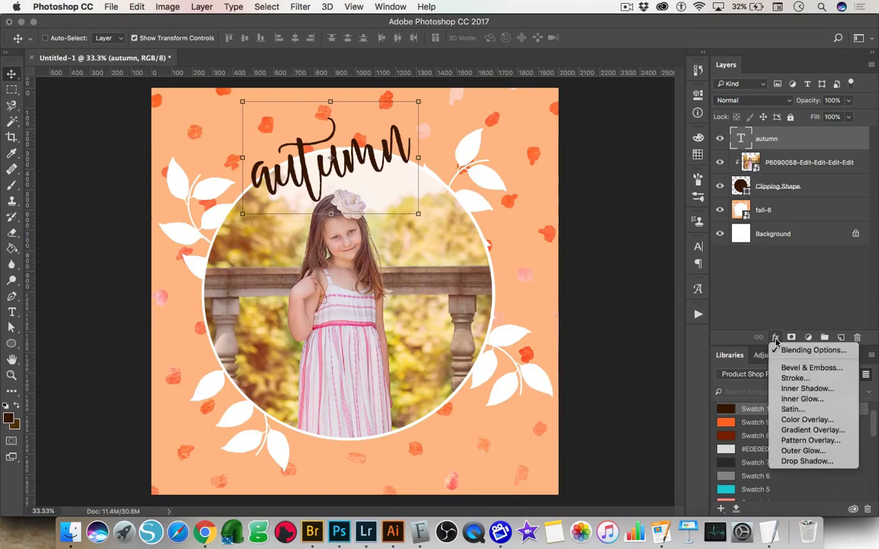
left_click(793, 378)
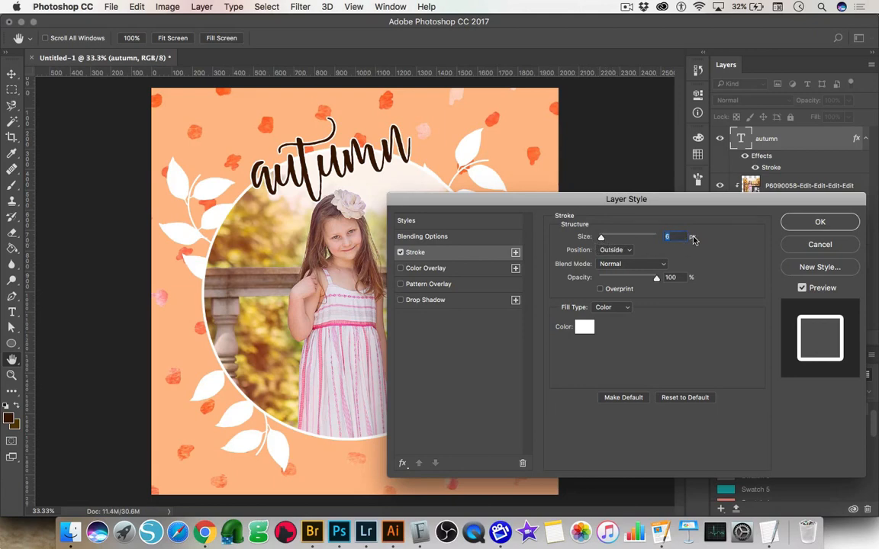
left_click(621, 251)
left_click(620, 261)
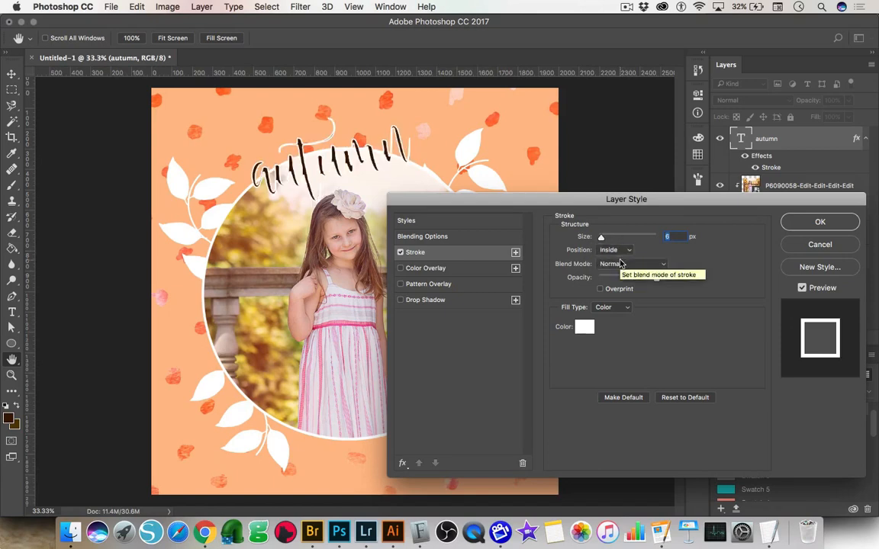
left_click(621, 250)
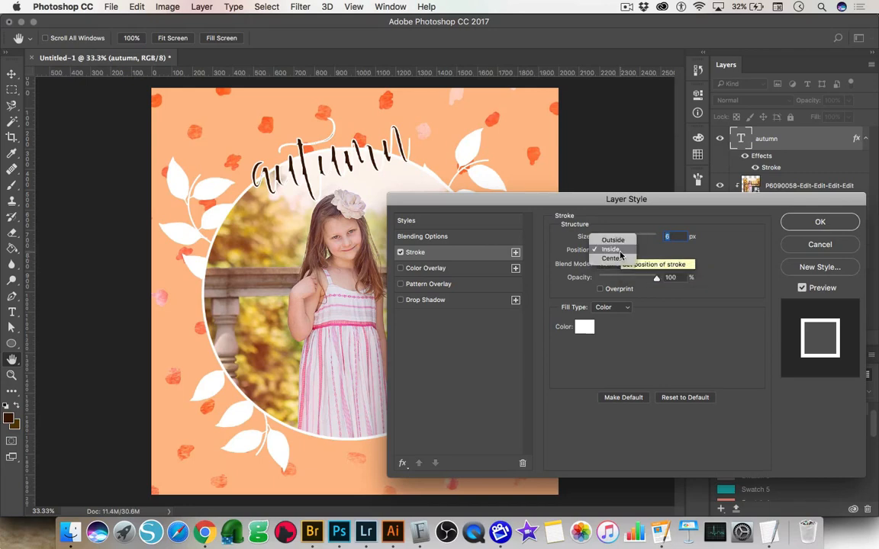
left_click(619, 242)
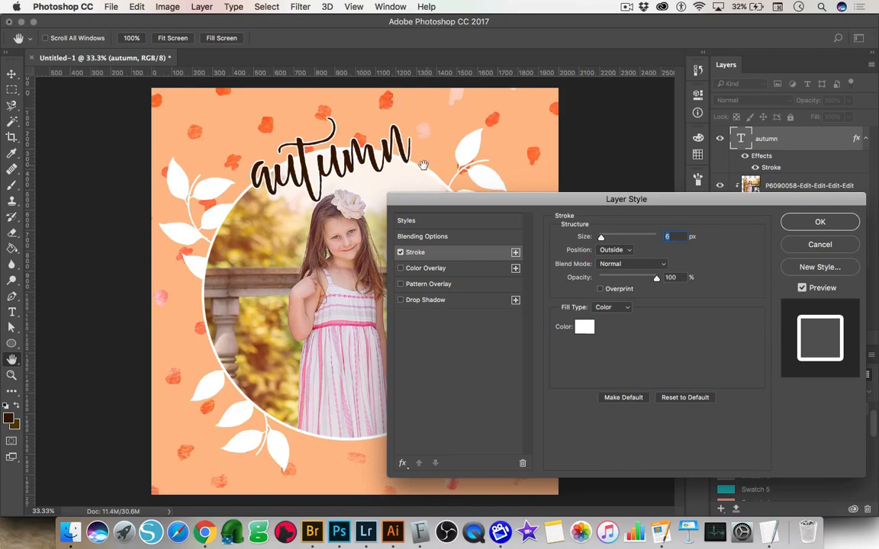
left_click(809, 224)
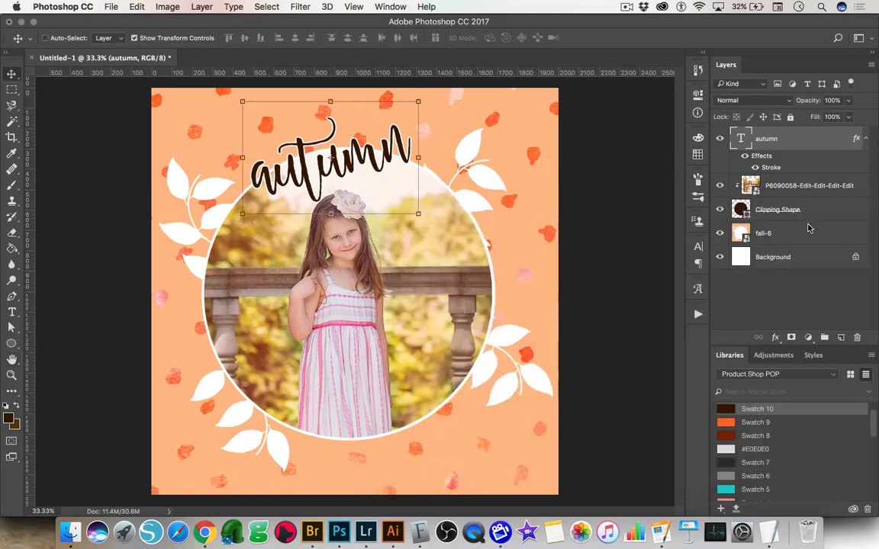
Step: Add the centred text "VIBES" over the circle's bottom edge in 200 pt Voster Typeface with the dark brown colour
left_click(11, 313)
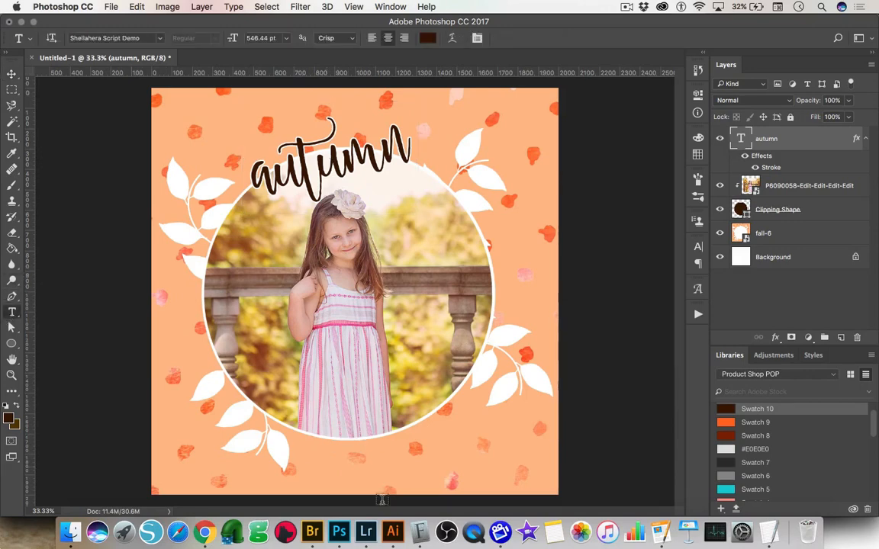
left_click(350, 442)
left_click(160, 39)
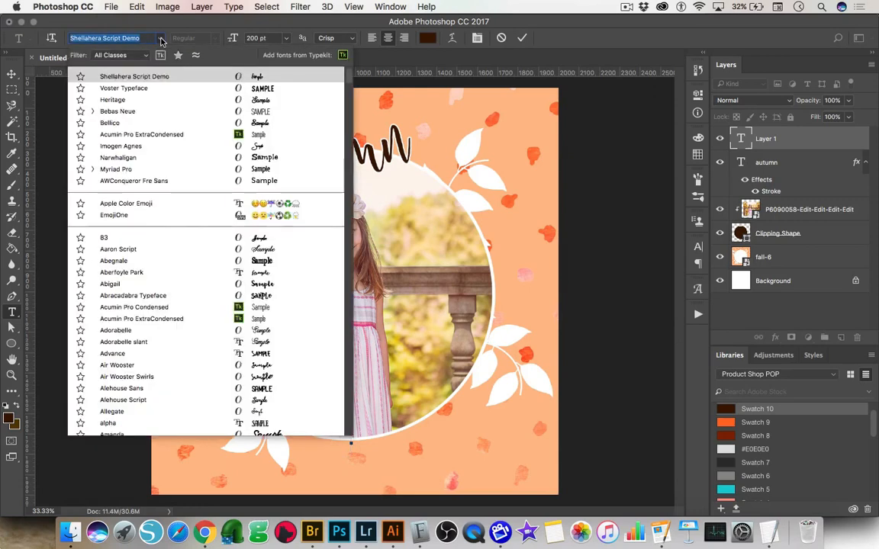
left_click(168, 89)
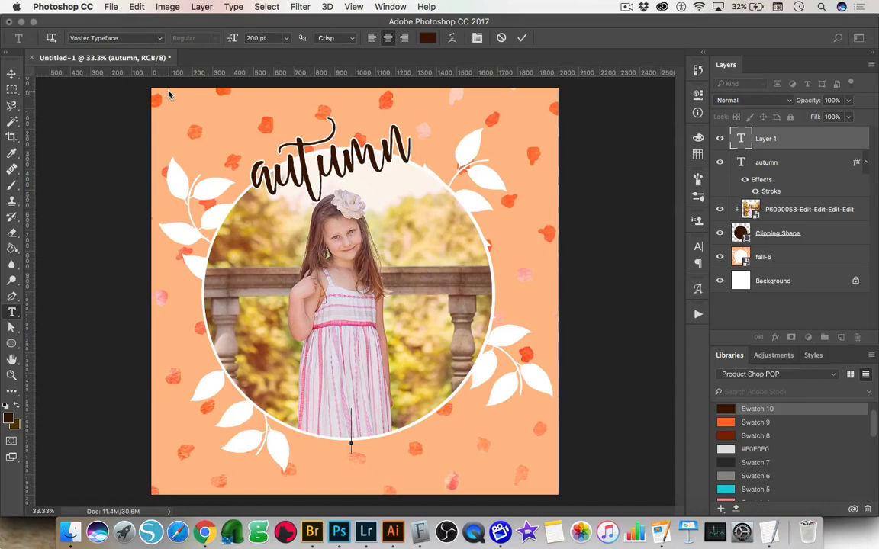
type("VI")
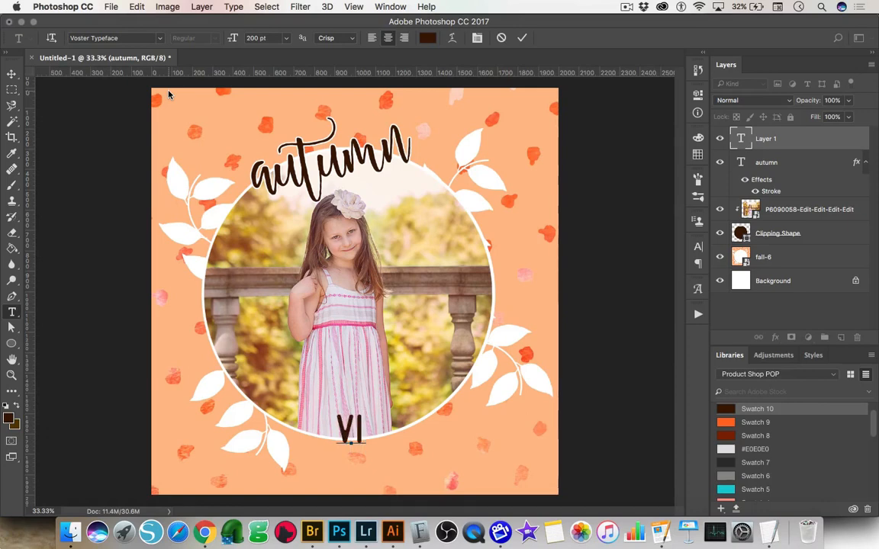
type("BES")
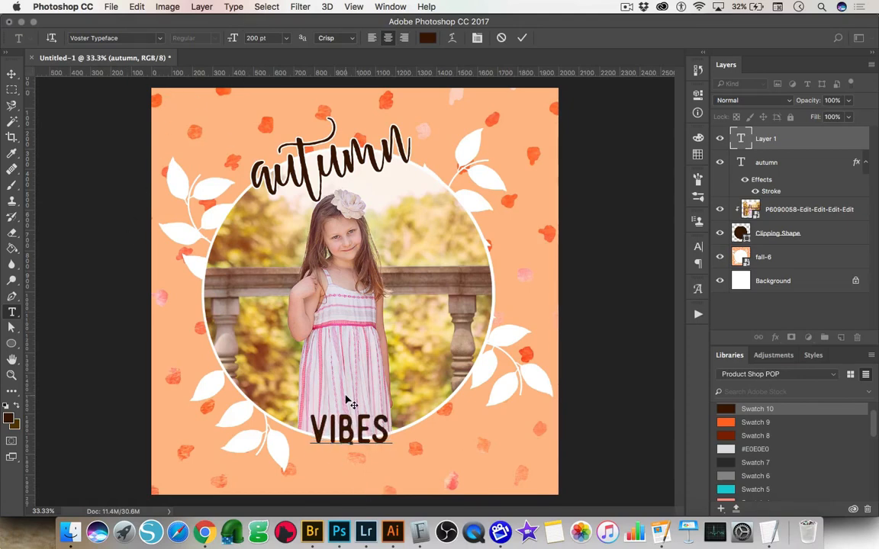
Step: Change the font of the whole VIBES text to Bebas Neue Regular
key("super+a")
left_click(161, 38)
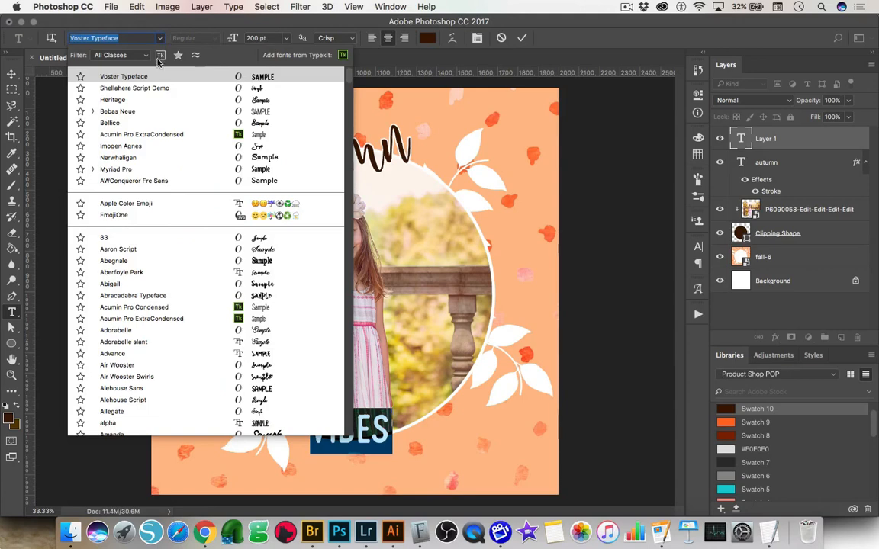
left_click(130, 111)
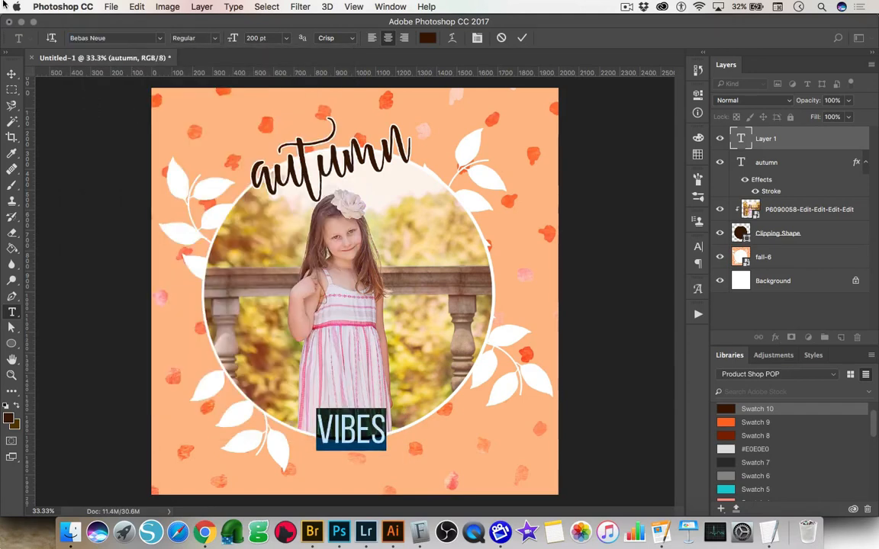
Step: Enlarge the VIBES text to about 431 pt, tilt it slightly counter-clockwise and place it over the circle's lower-right edge
left_click(12, 73)
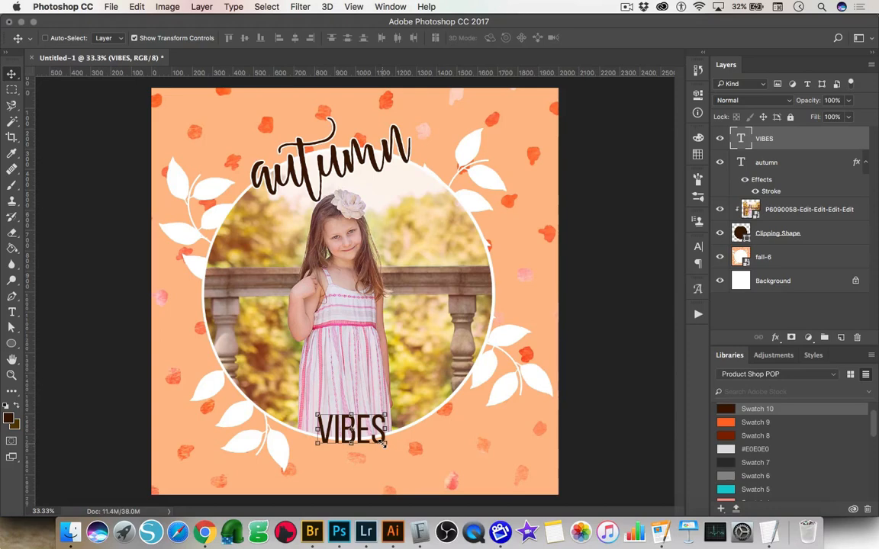
left_click_drag(384, 444, 470, 454)
left_click_drag(493, 494, 463, 456)
key("Return")
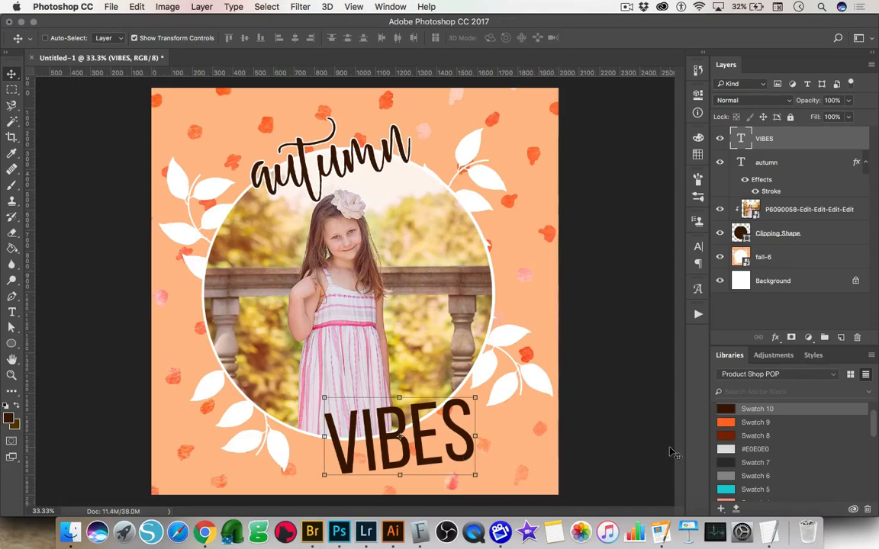
Step: Set the foreground colour to orange ed5a0a
left_click(10, 420)
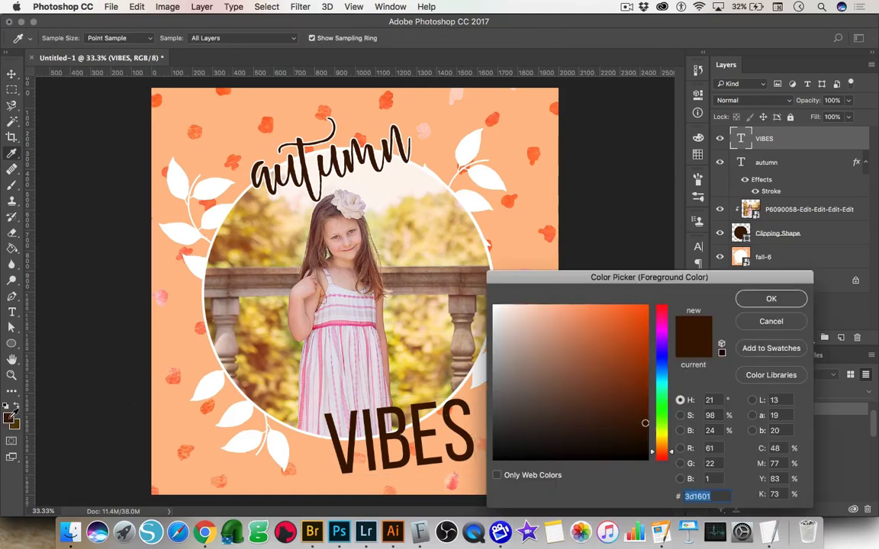
left_click(642, 315)
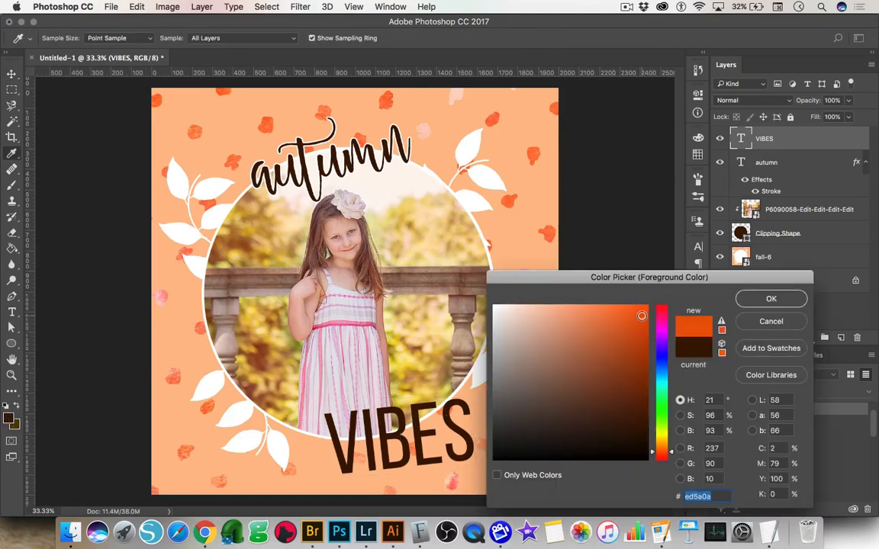
left_click(770, 299)
key("v")
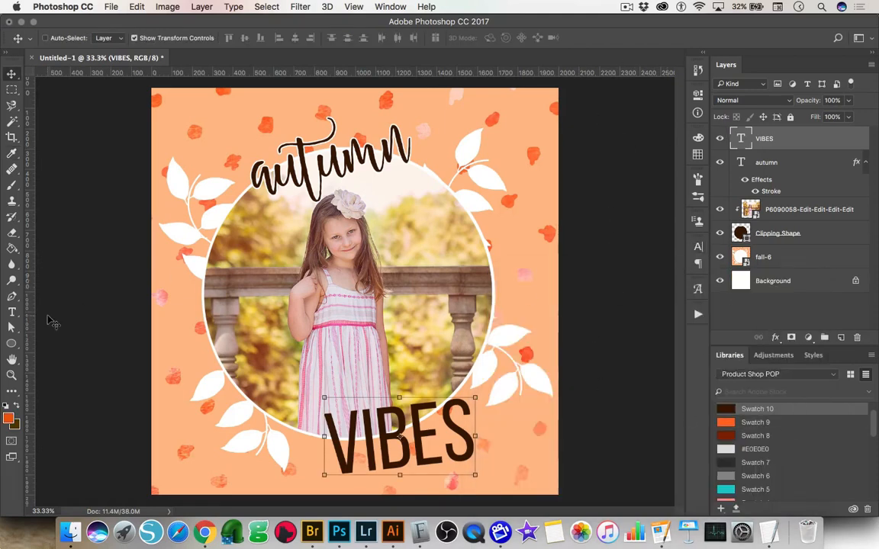
Step: Recolour all the letters of the VIBES text to bright orange fb5800 and commit the text edit
key("t")
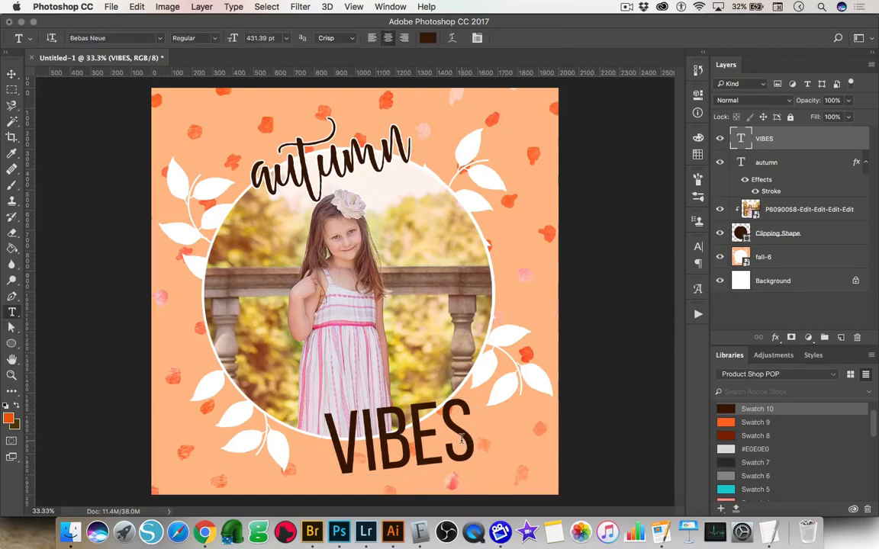
left_click_drag(460, 440, 309, 454)
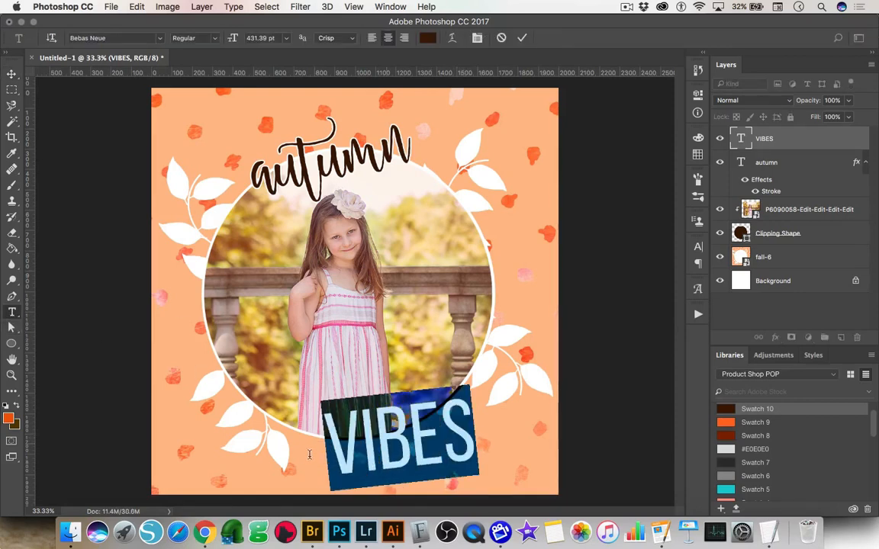
left_click(428, 37)
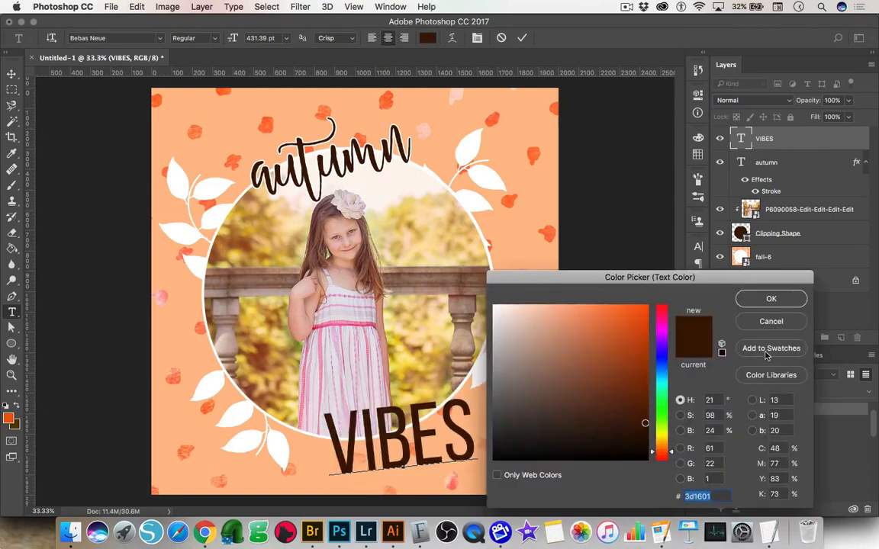
left_click(609, 308)
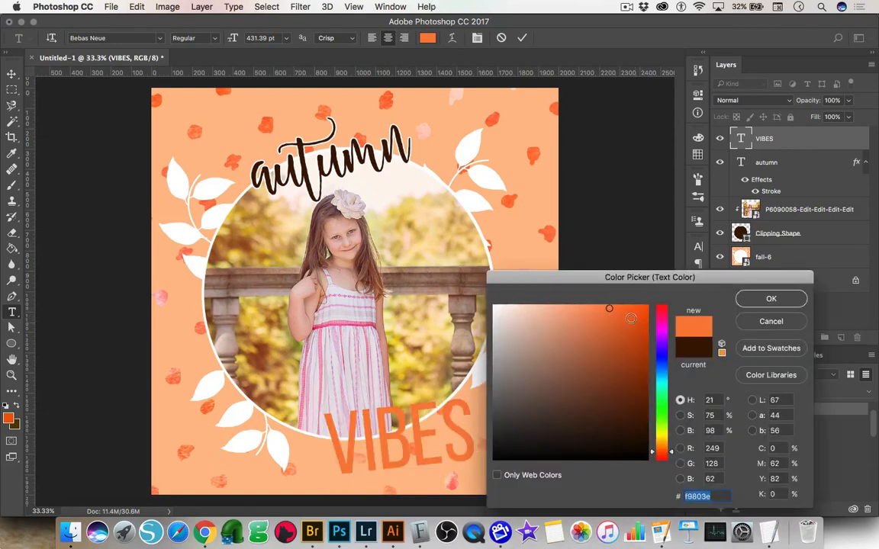
left_click(625, 311)
left_click(643, 311)
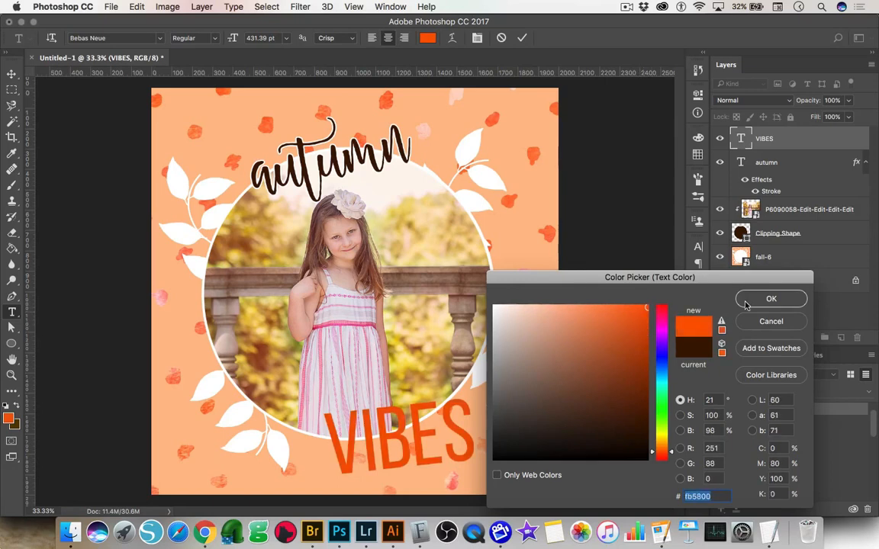
left_click(769, 299)
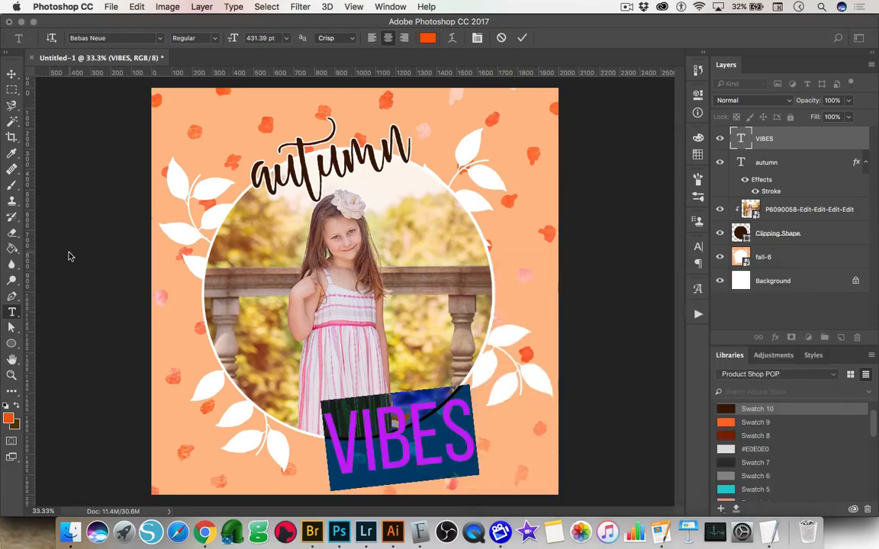
left_click(12, 73)
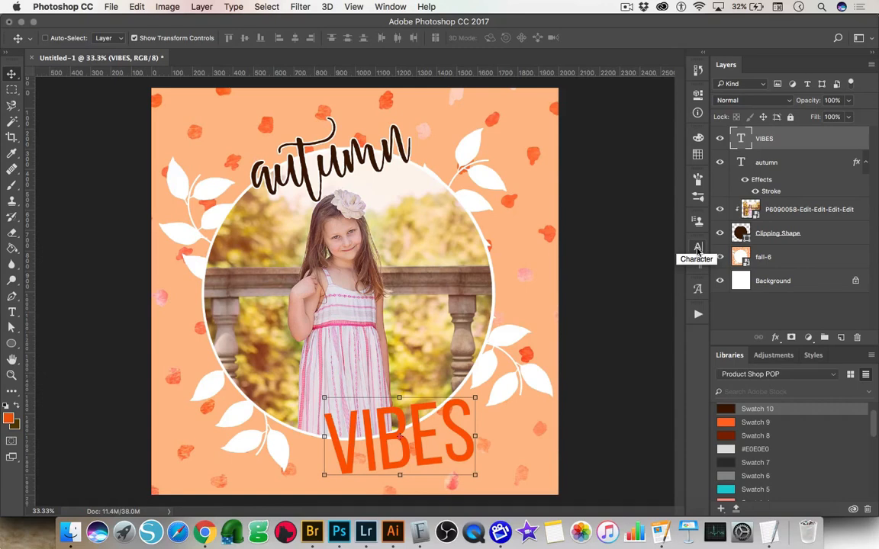
Step: Set the VIBES text colour to bright orange ff5900 through its character settings
left_click(388, 7)
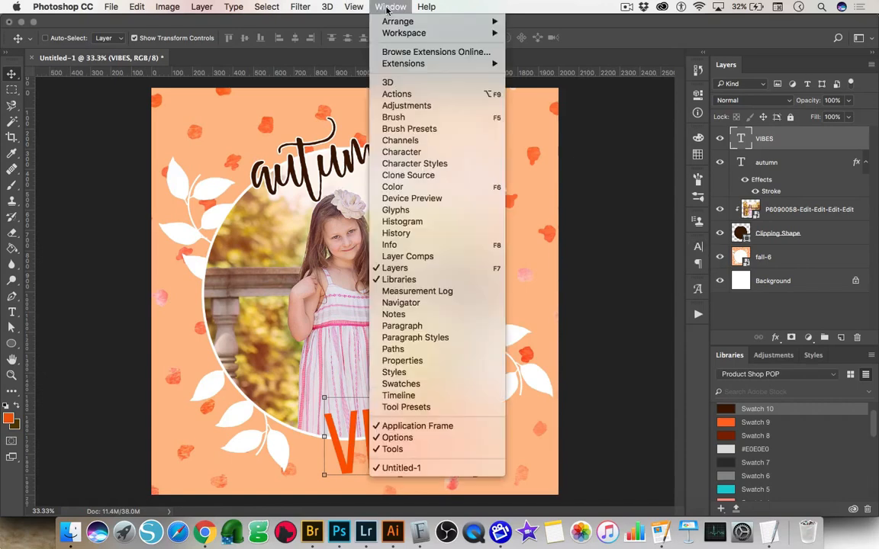
left_click(411, 153)
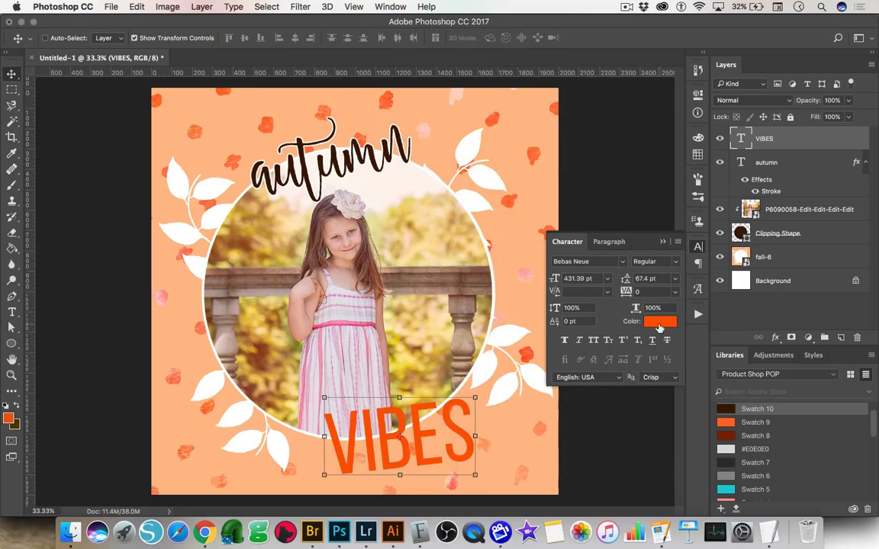
left_click(660, 321)
left_click_drag(649, 338, 543, 395)
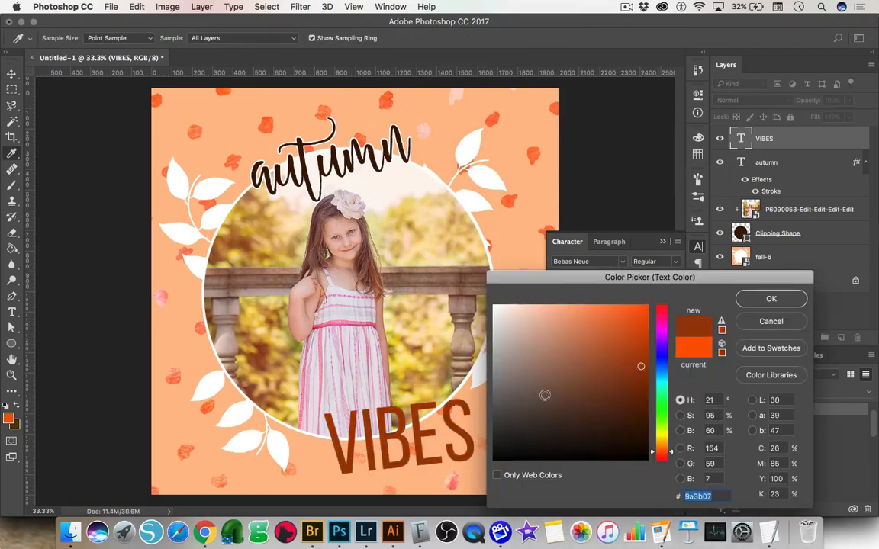
left_click_drag(490, 330, 649, 304)
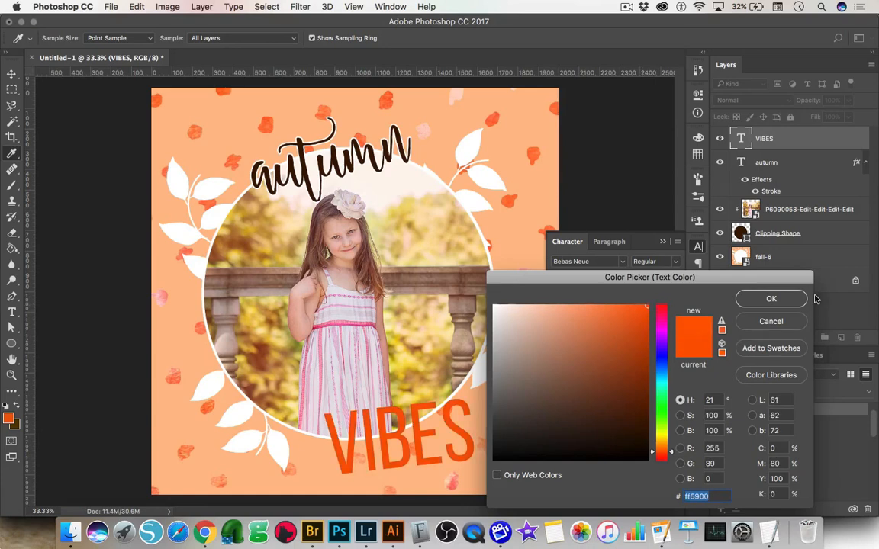
left_click(785, 301)
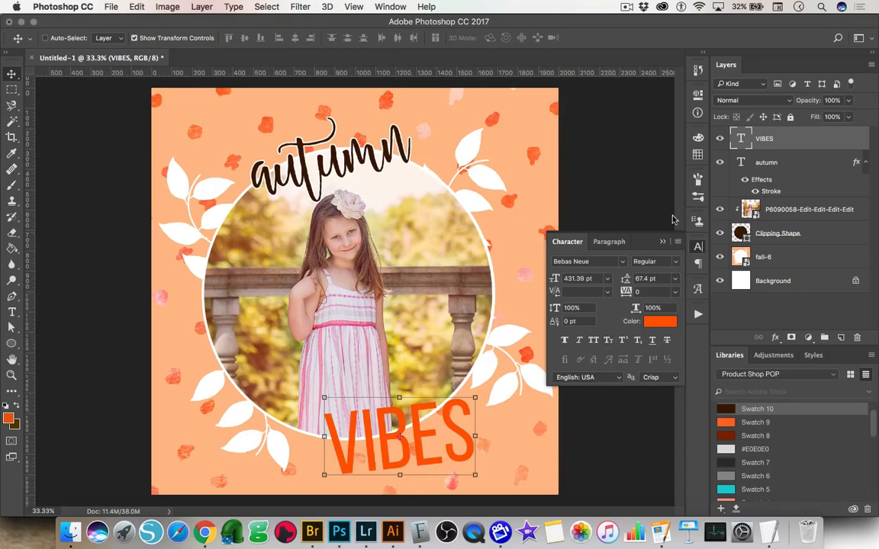
Step: Copy the layer style of the autumn text and paste it onto the VIBES text layer
left_click(781, 166)
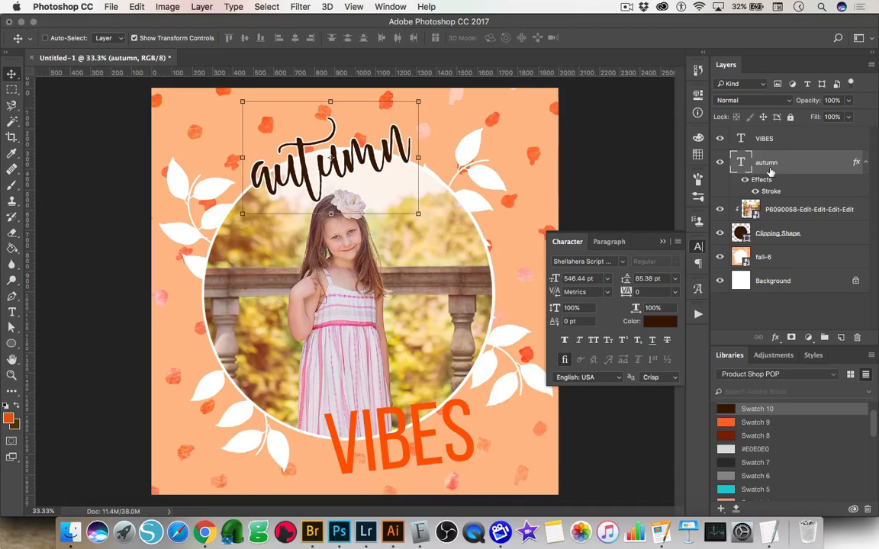
right_click(771, 171)
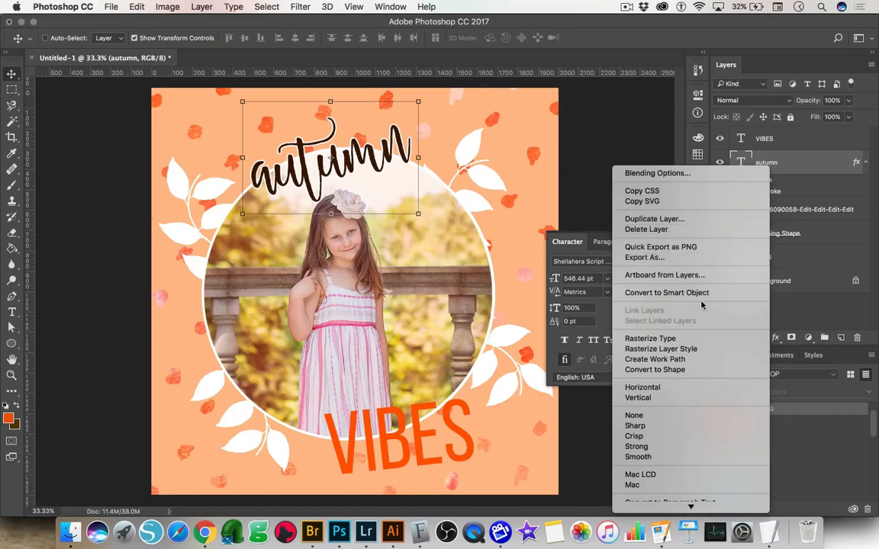
mouse_move(734, 506)
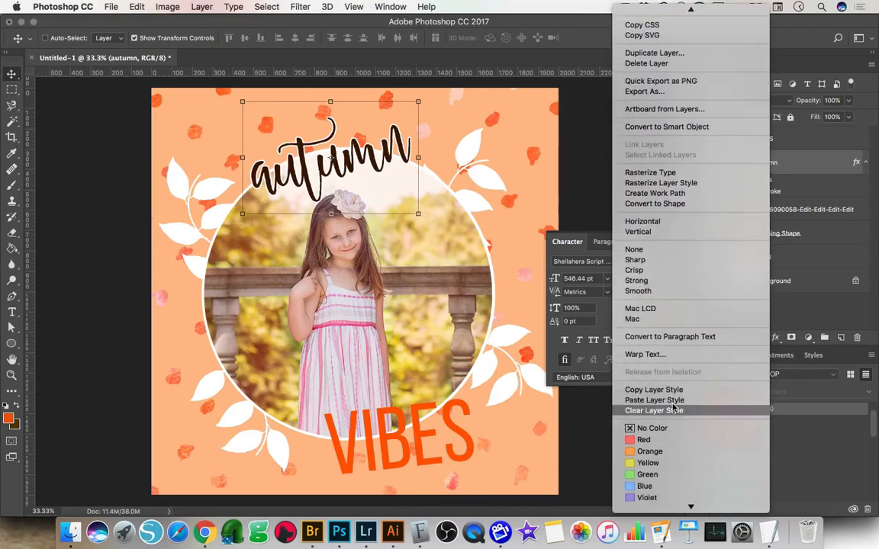
left_click(667, 390)
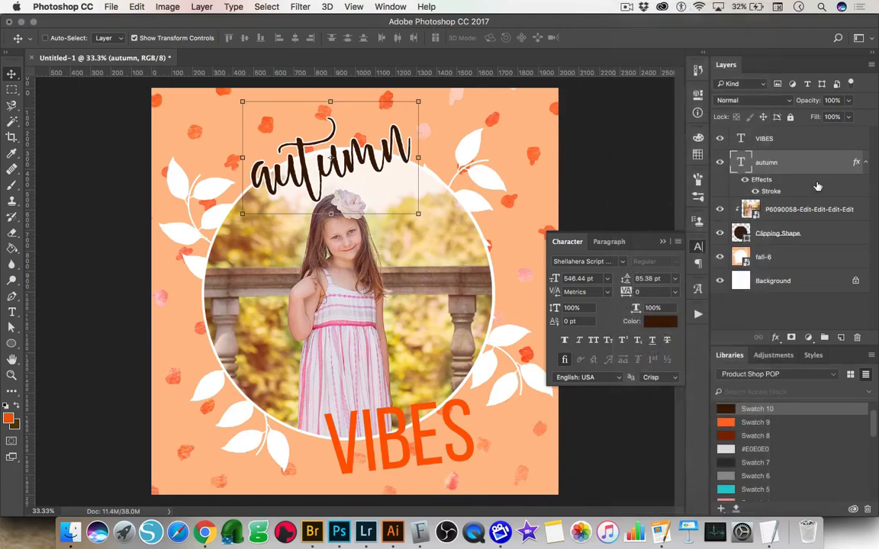
left_click(801, 144)
right_click(800, 144)
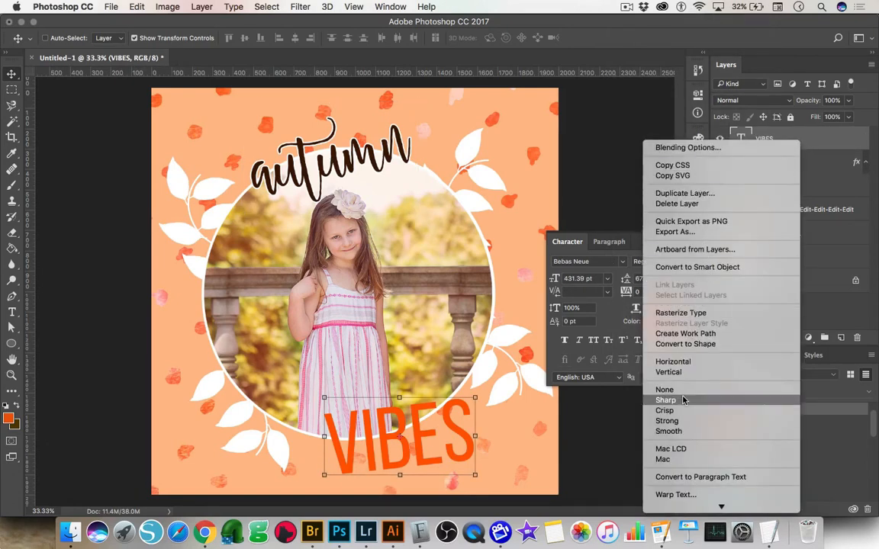
mouse_move(719, 509)
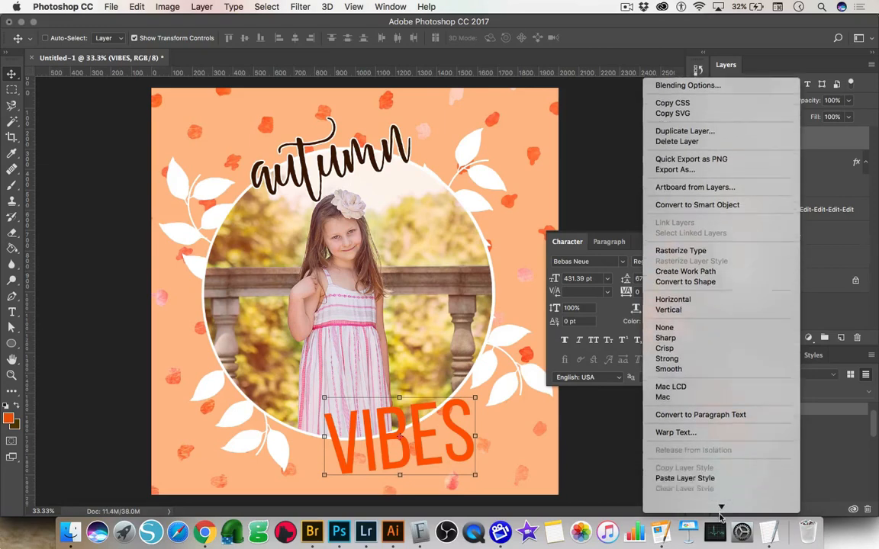
left_click(696, 397)
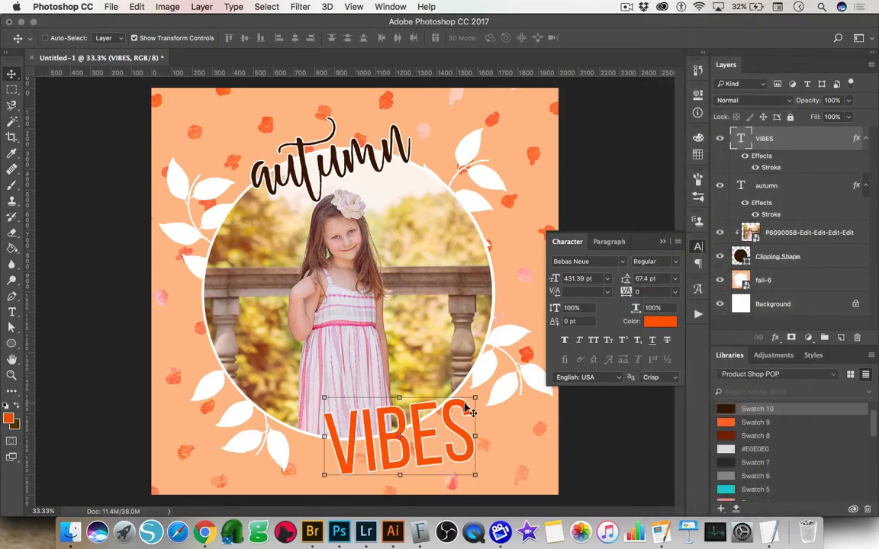
Step: Rotate the VIBES text about 8.7° further counter-clockwise, shift it slightly to the left and close the character settings
left_click(485, 391)
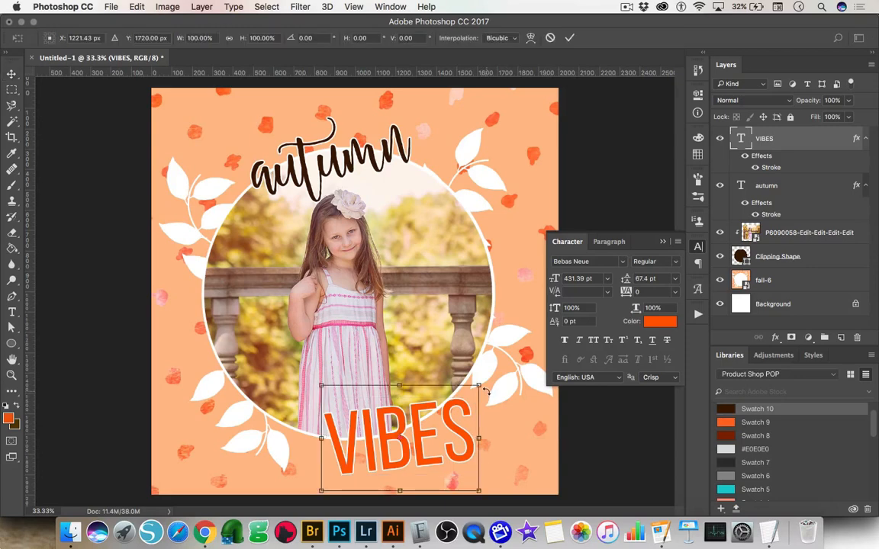
left_click_drag(485, 391, 475, 375)
mouse_move(420, 450)
left_mouse_down()
mouse_move(424, 457)
mouse_move(414, 451)
left_mouse_up()
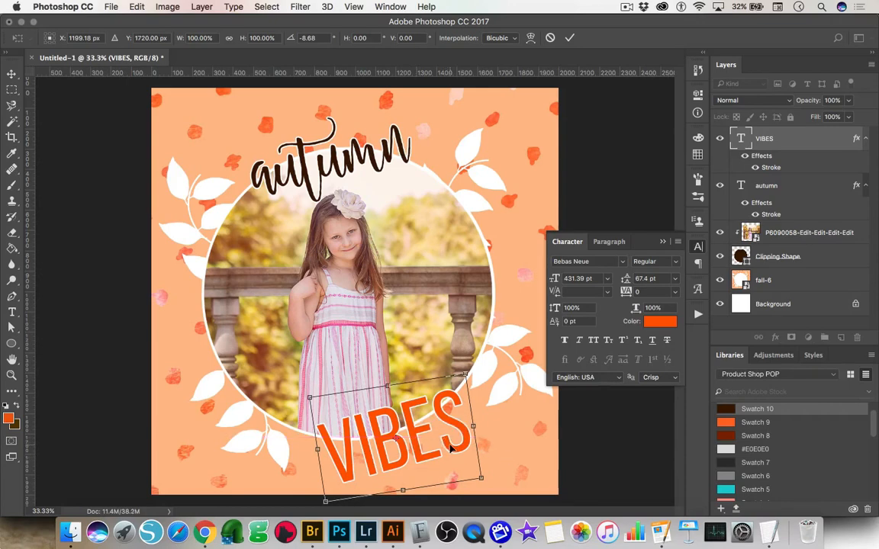
key("Return")
left_click(662, 242)
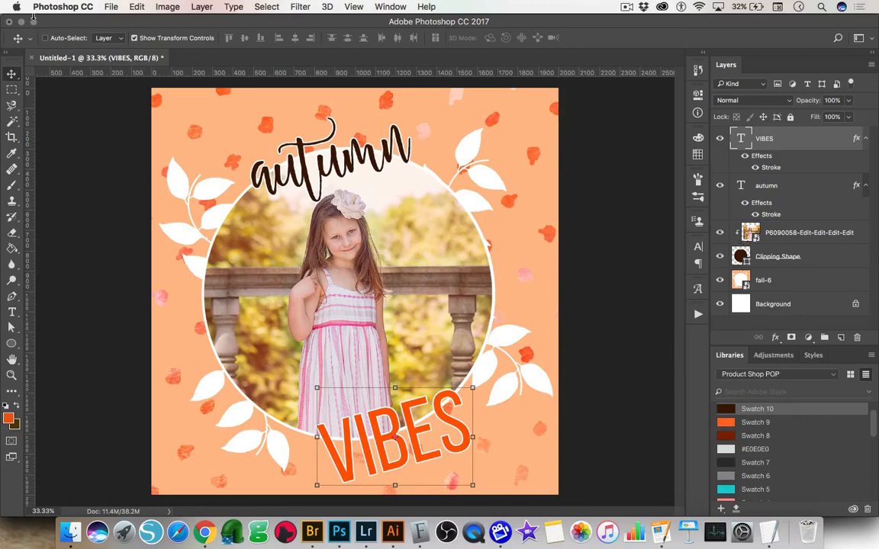
Step: Save the document as fall-template-1.psd in Photoshop format in the Fall-Social-Backgrounds folder
left_click(112, 8)
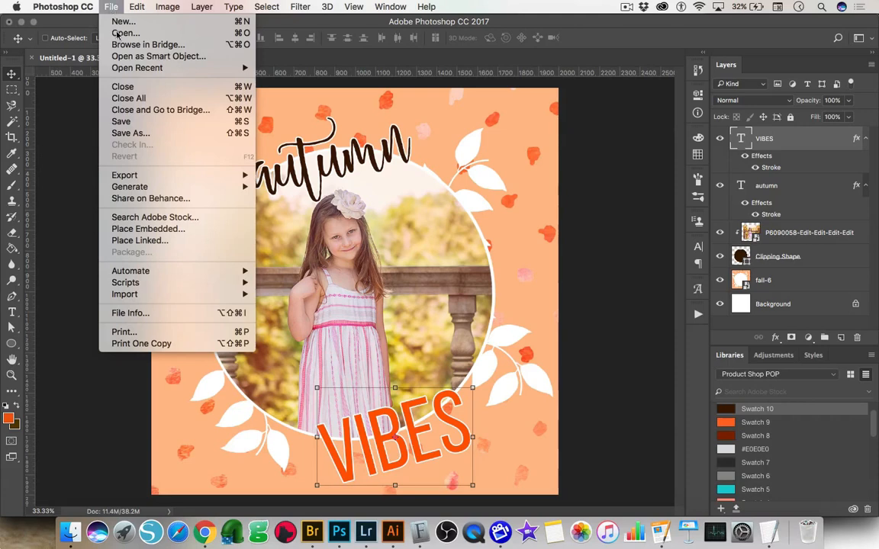
left_click(138, 134)
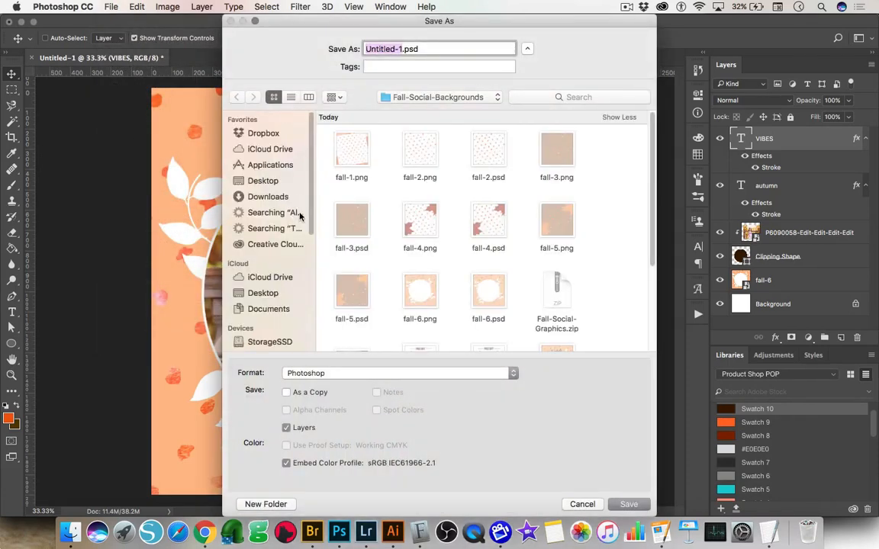
type("fall-templat")
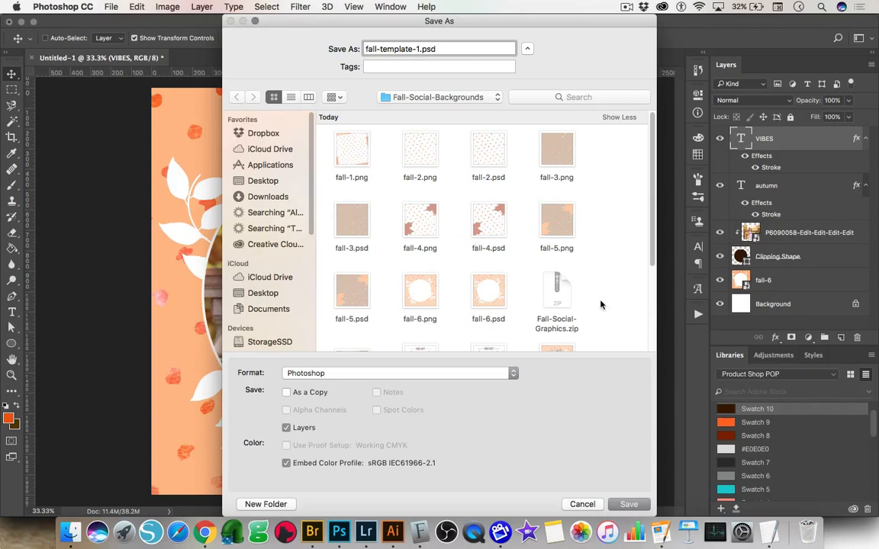
left_click(630, 504)
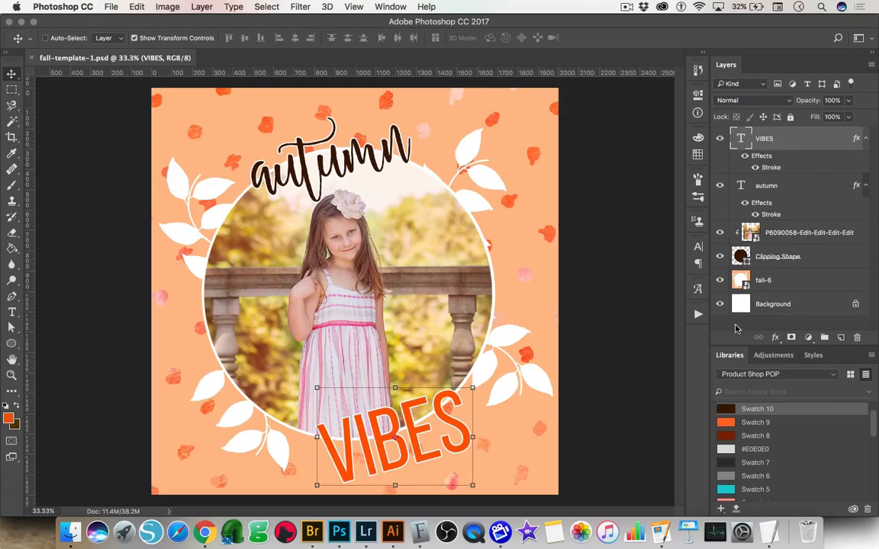
Step: Hide the VIBES and autumn text layers and delete the photo layer clipped to the circle
left_click(719, 140)
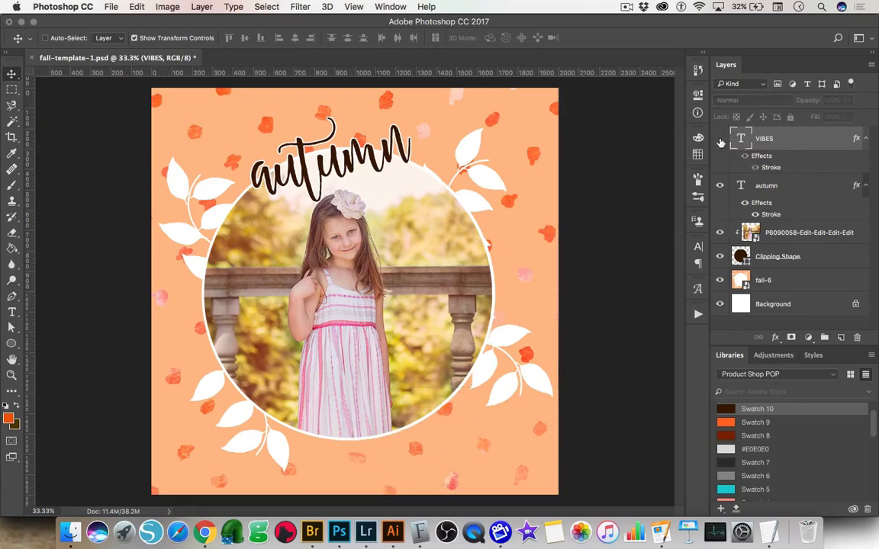
left_click(719, 187)
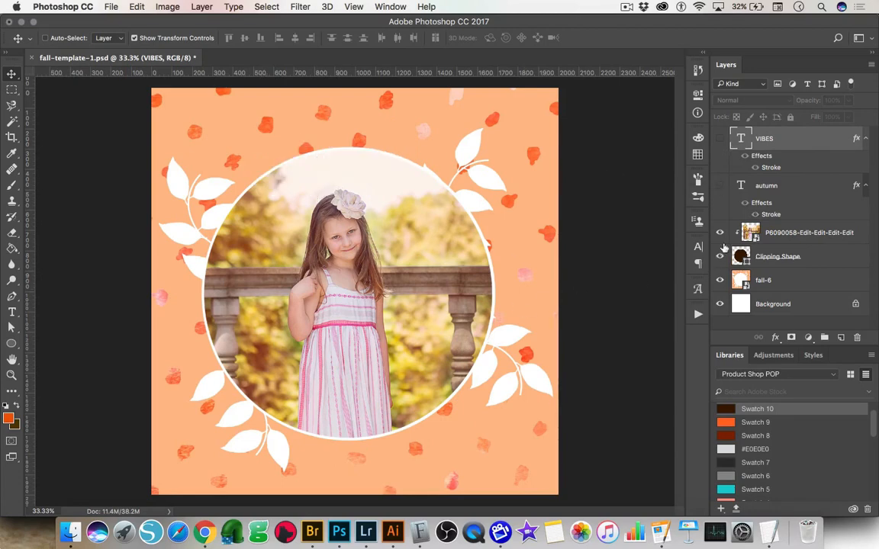
left_click(782, 234)
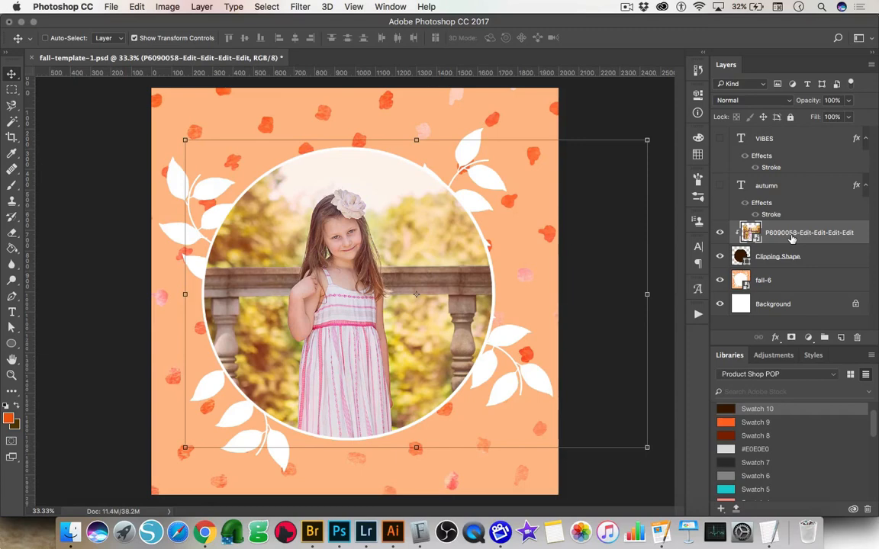
key("BackSpace")
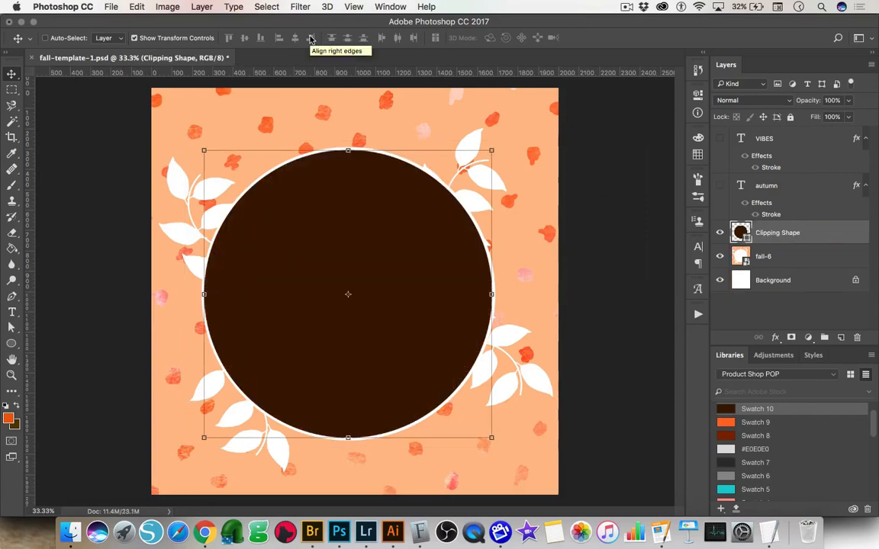
Step: Place dolls-1-2.jpg from the dolls folder as an embedded image above the Clipping Shape layer
left_click(107, 7)
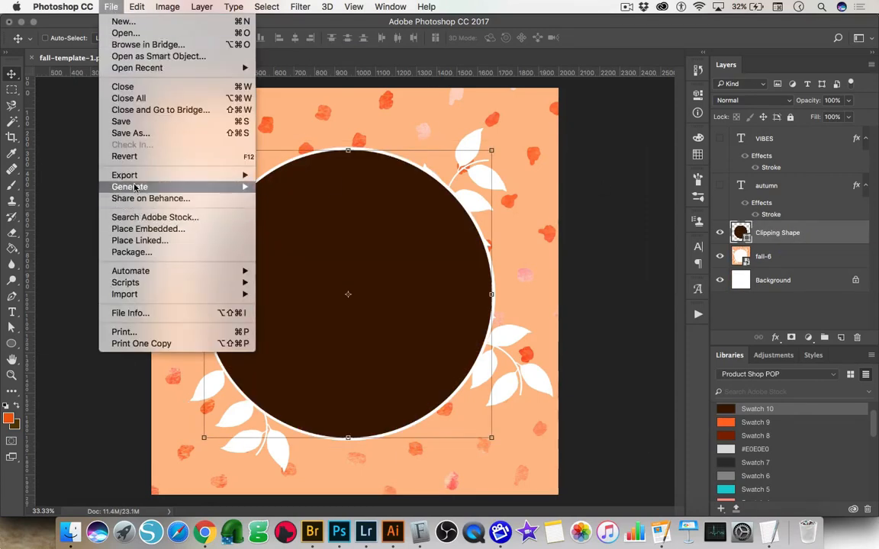
left_click(151, 229)
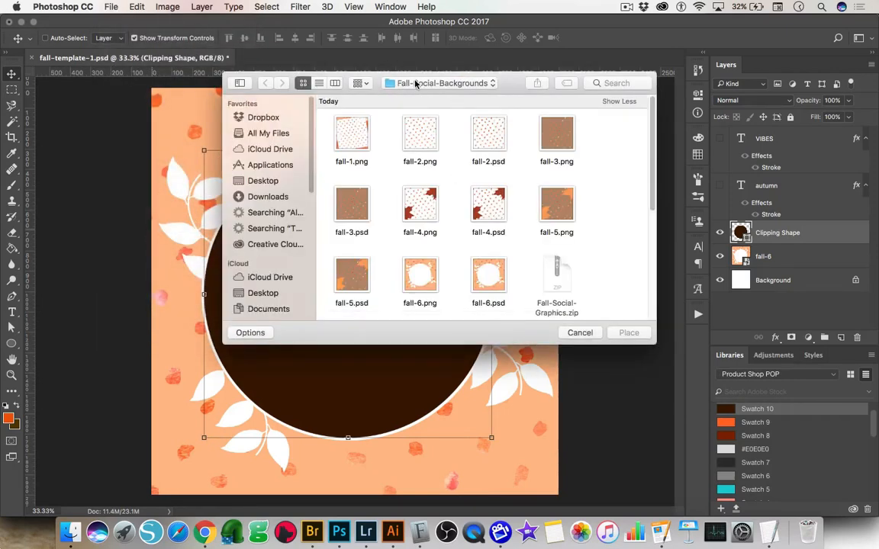
left_click(416, 83)
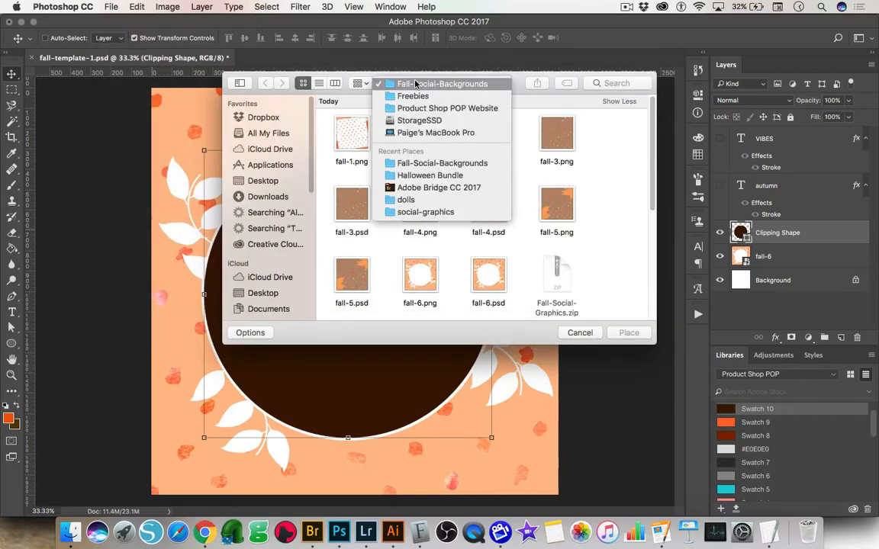
left_click(404, 200)
left_click(357, 139)
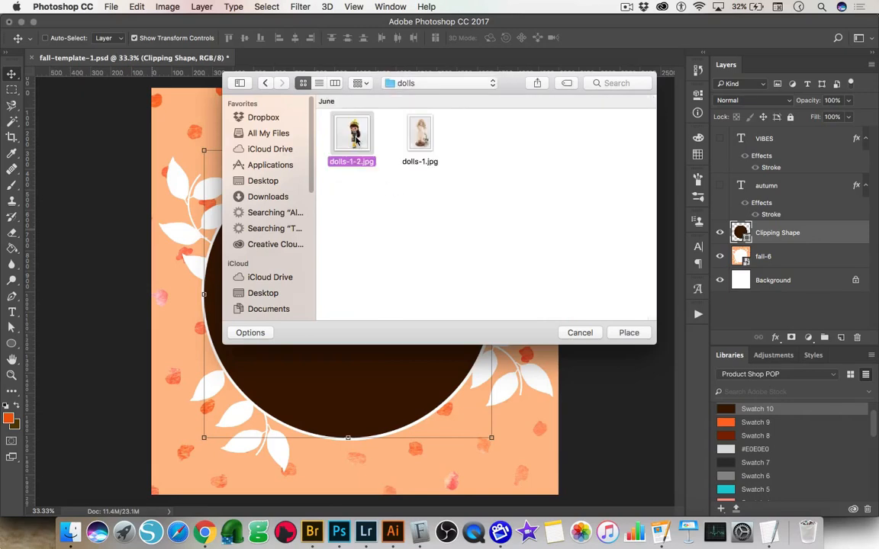
left_click(628, 333)
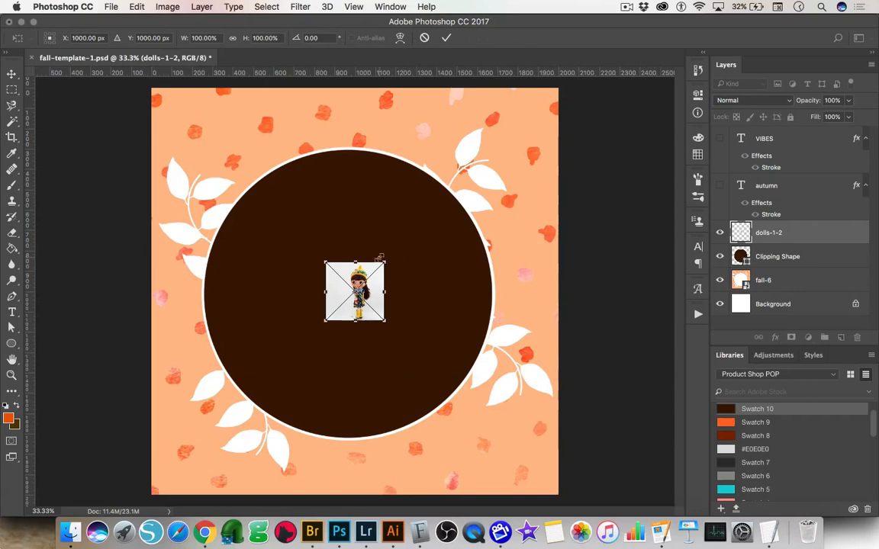
Step: Enlarge the doll photo to about 598% so it covers the circle, and clip it to the Clipping Shape layer
left_click_drag(383, 261, 529, 118)
left_click_drag(326, 320, 180, 466)
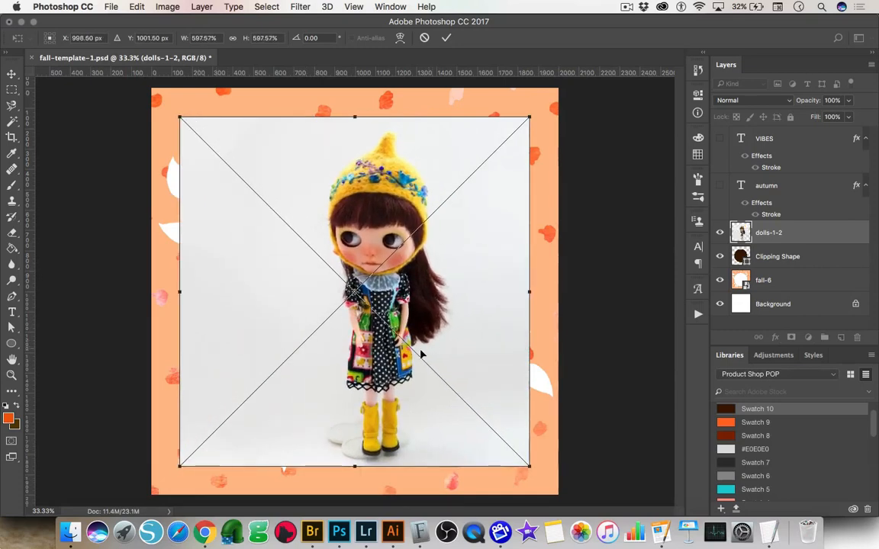
key("Return")
right_click(751, 233)
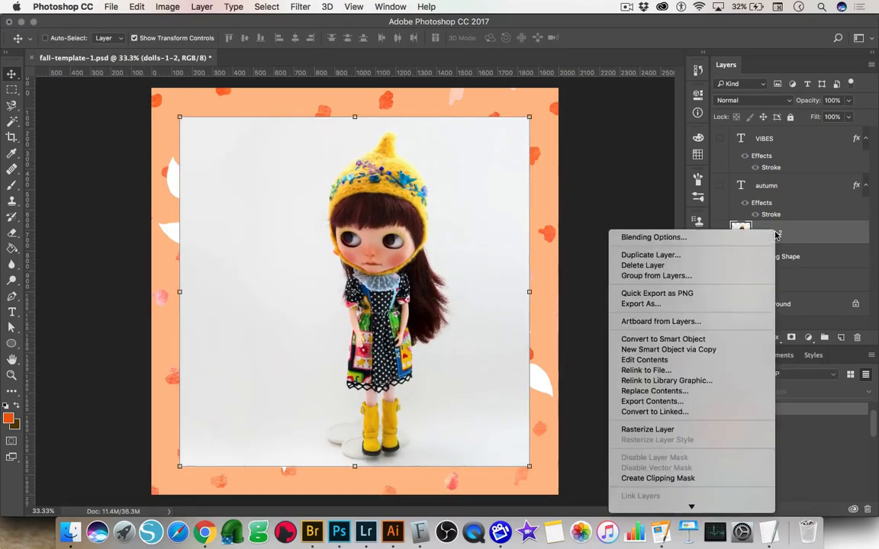
left_click(652, 478)
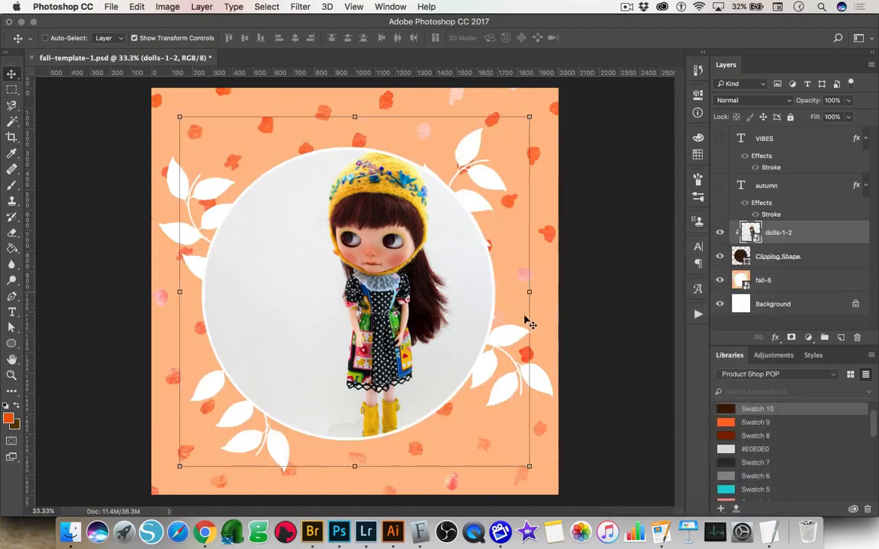
Step: Move the doll photo about 77 px left and 138 px down within the circle, and show both text layers again
left_click_drag(359, 294, 376, 347)
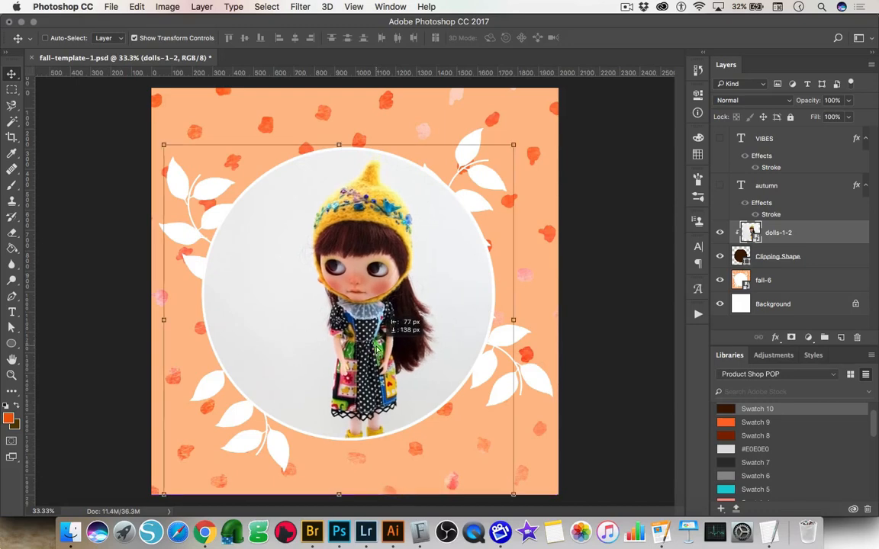
left_click(719, 139)
left_click(719, 186)
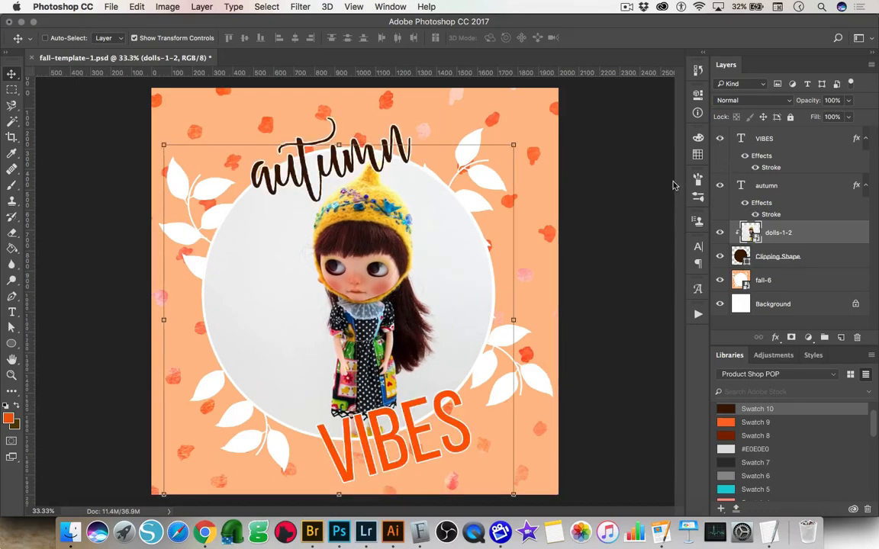
Step: Replace the word "autumn" in the script text above the circle with "hello"
left_click(12, 314)
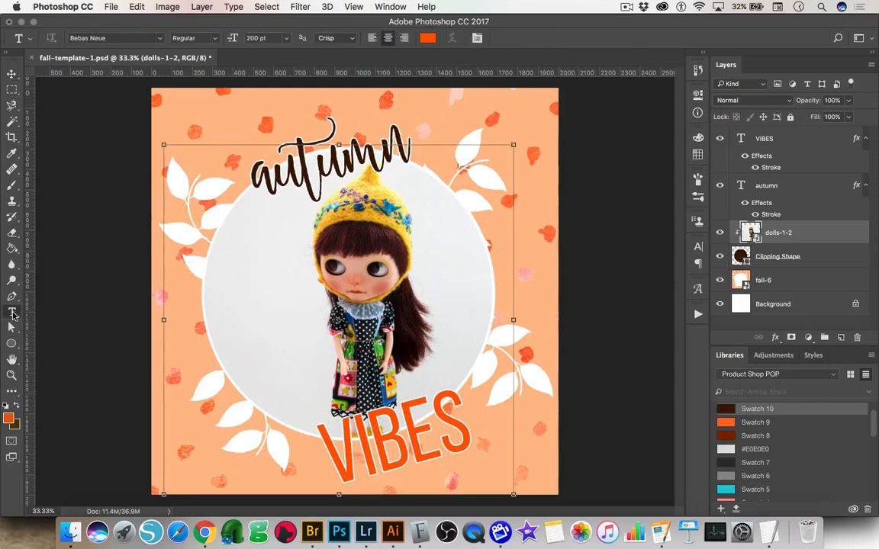
double_click(244, 189)
type("hello")
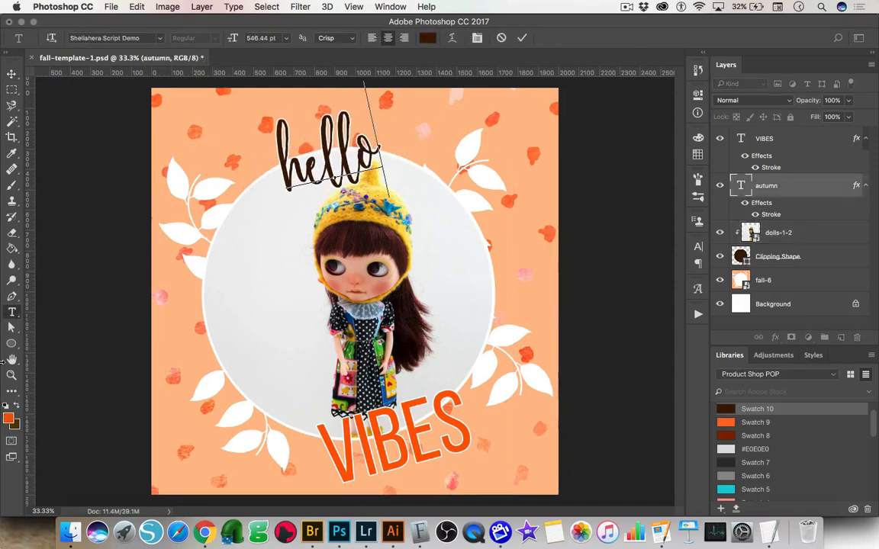
left_click(11, 323)
Step: Change the word VIBES to FALL and rotate that text so it sits horizontally
left_click(12, 313)
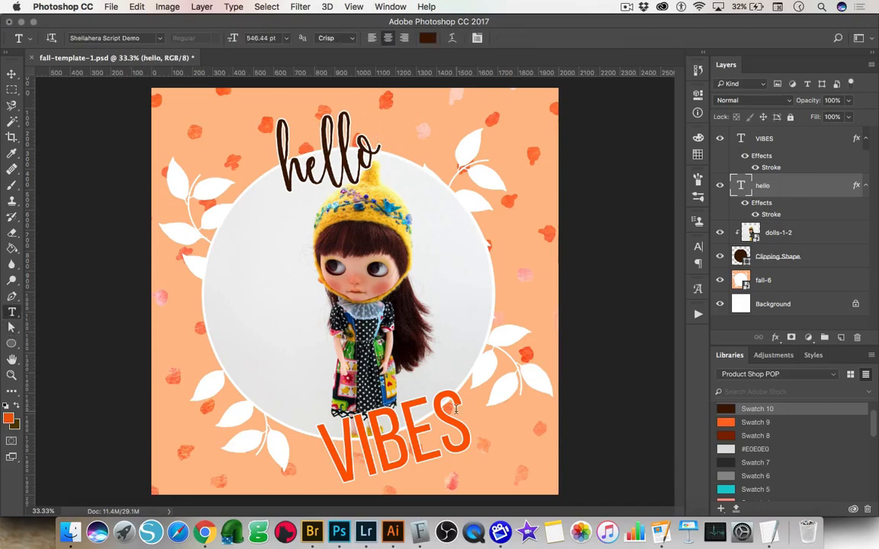
left_click_drag(474, 439, 280, 469)
type("FALL")
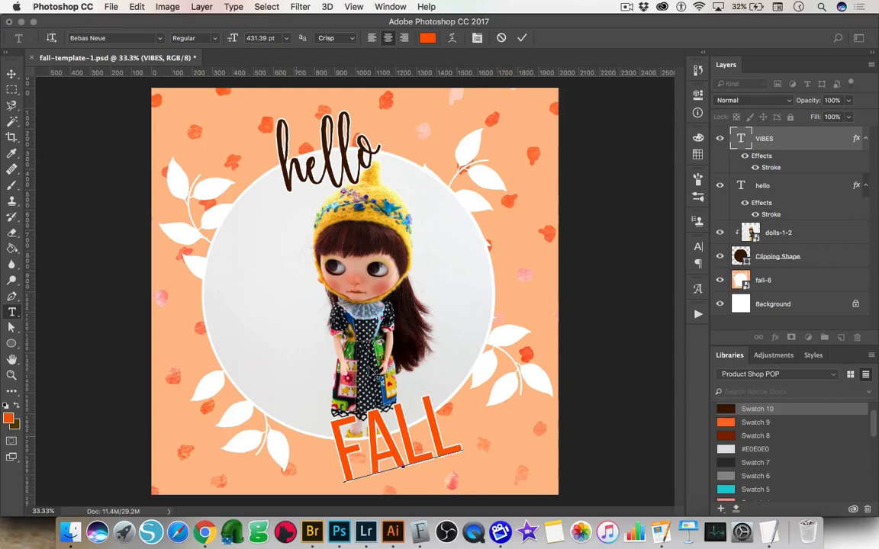
left_click(792, 188)
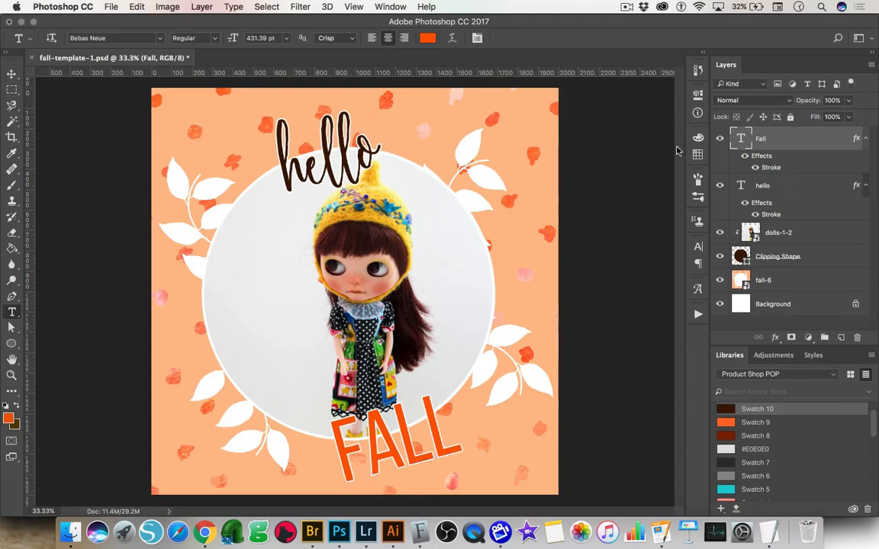
left_click(11, 73)
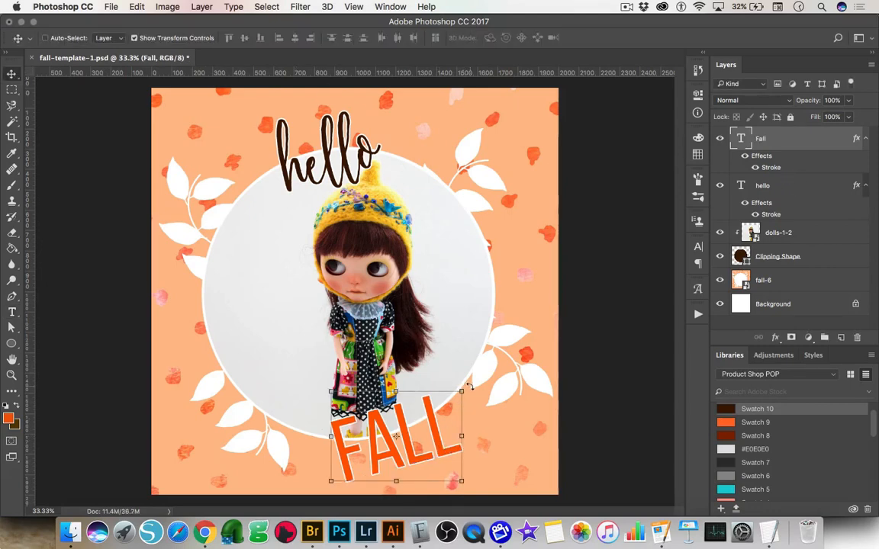
left_click_drag(460, 389, 481, 396)
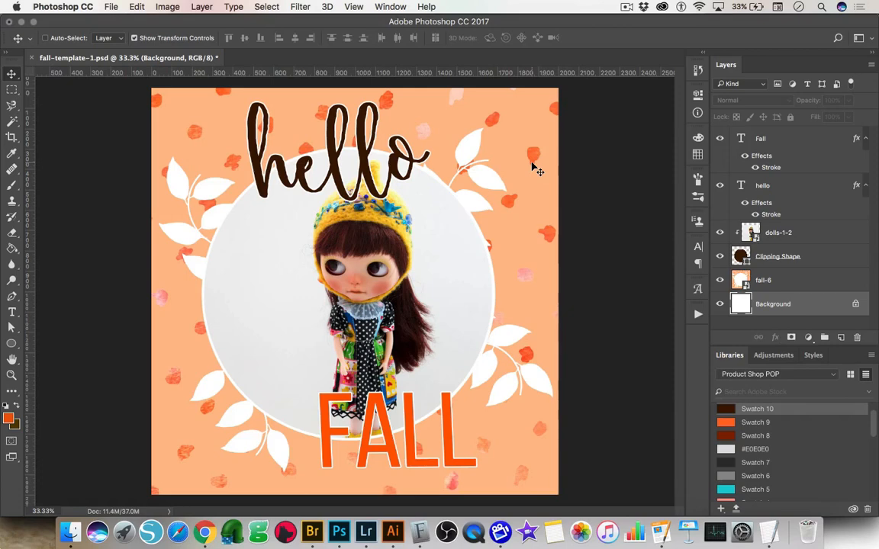
Step: Quick-export the design as a PNG named hello-fall into the Fall-Social-Backgrounds folder
left_click(111, 7)
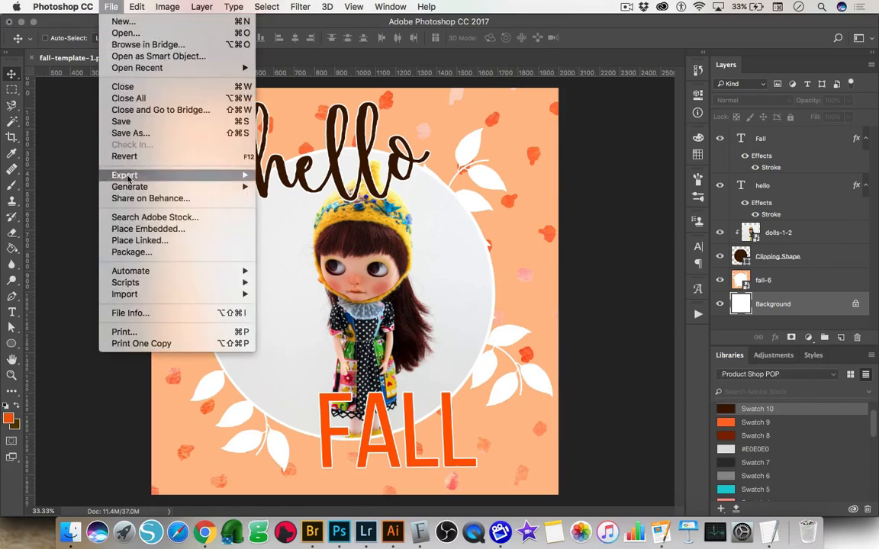
mouse_move(221, 180)
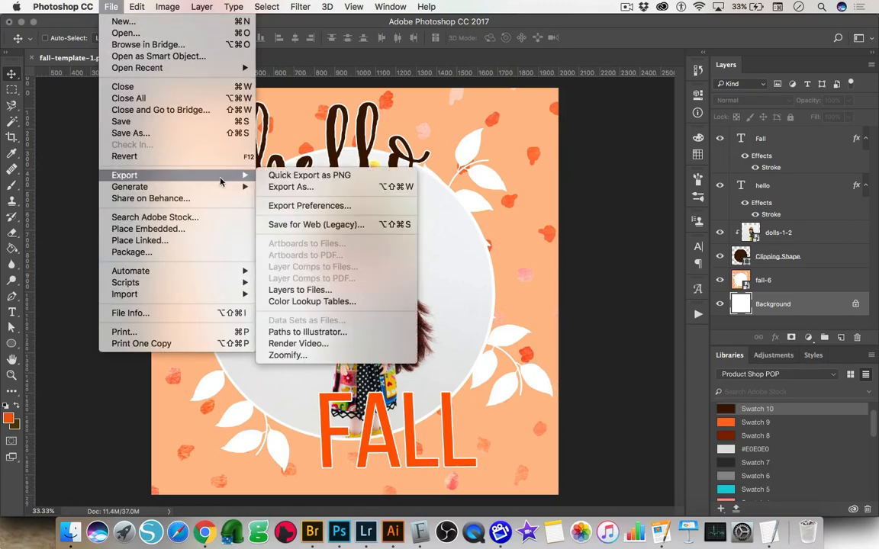
left_click(297, 178)
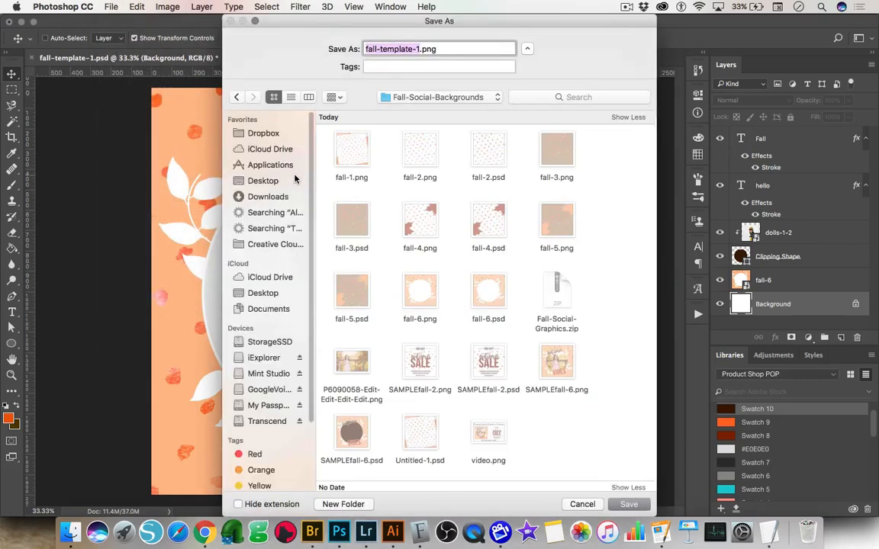
type("hello-")
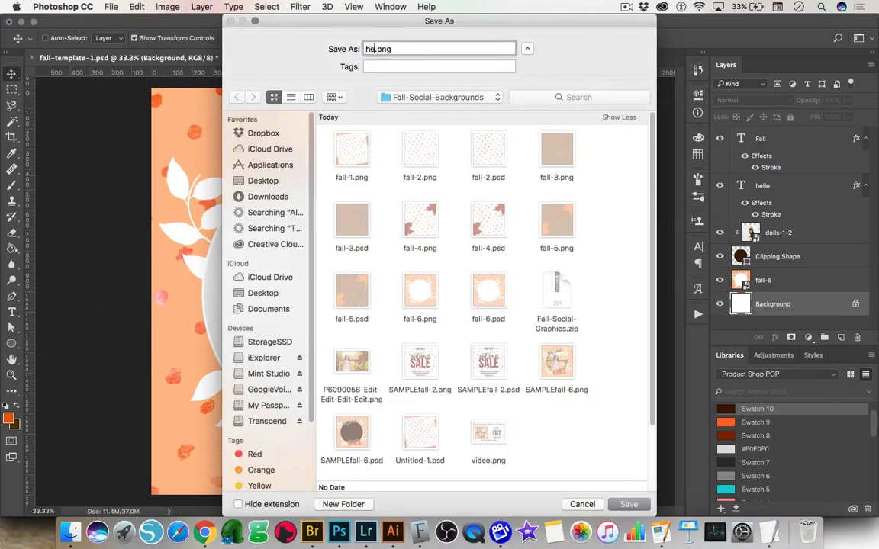
type("fall")
left_click(627, 504)
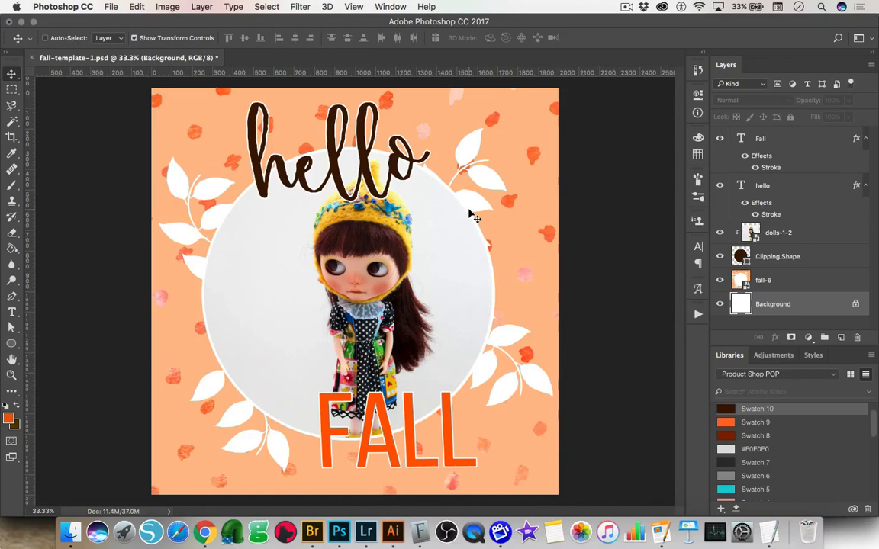
Step: Save a PNG copy as fall-template-1.png in Fall-Social-Backgrounds with Smallest / Slow compression and no interlacing
left_click(109, 8)
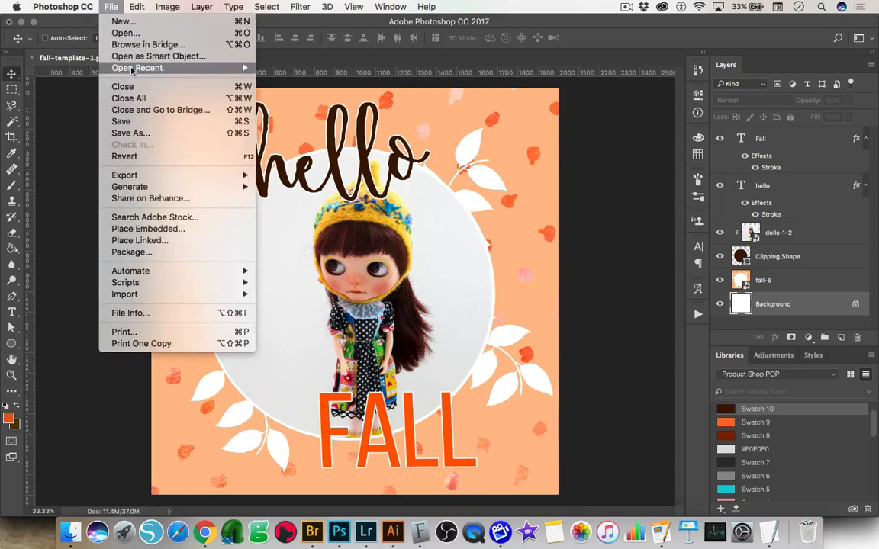
left_click(140, 132)
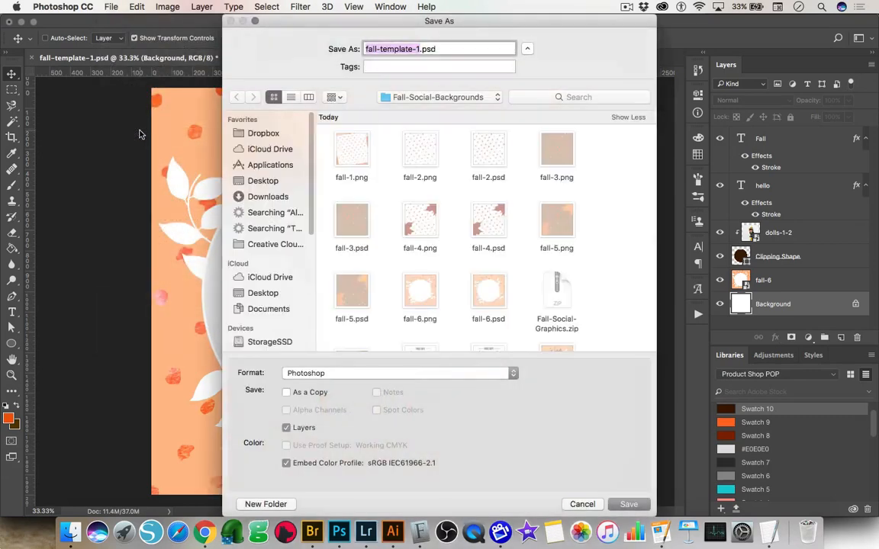
left_click(312, 375)
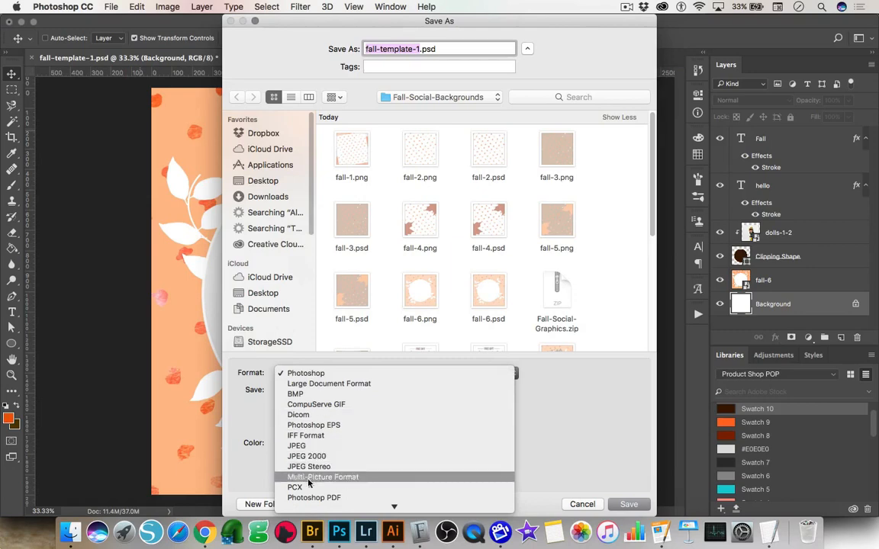
left_click(301, 442)
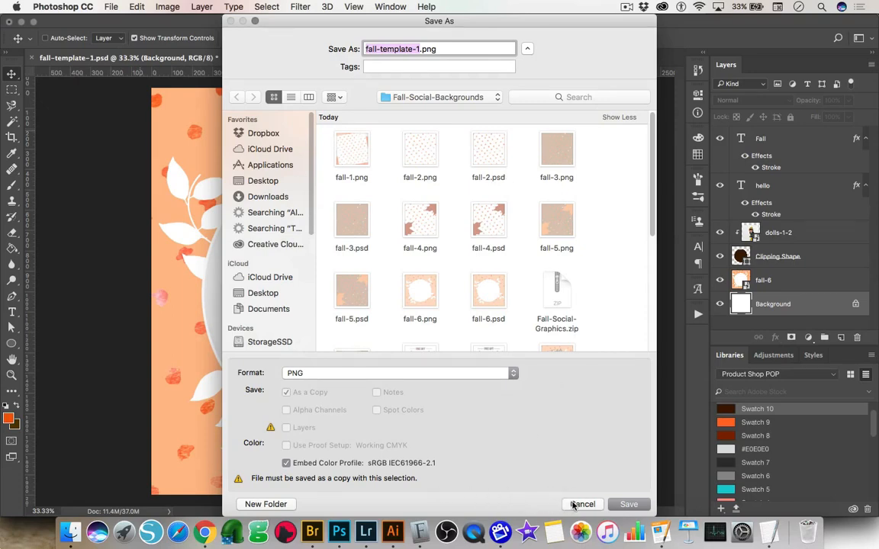
left_click(626, 507)
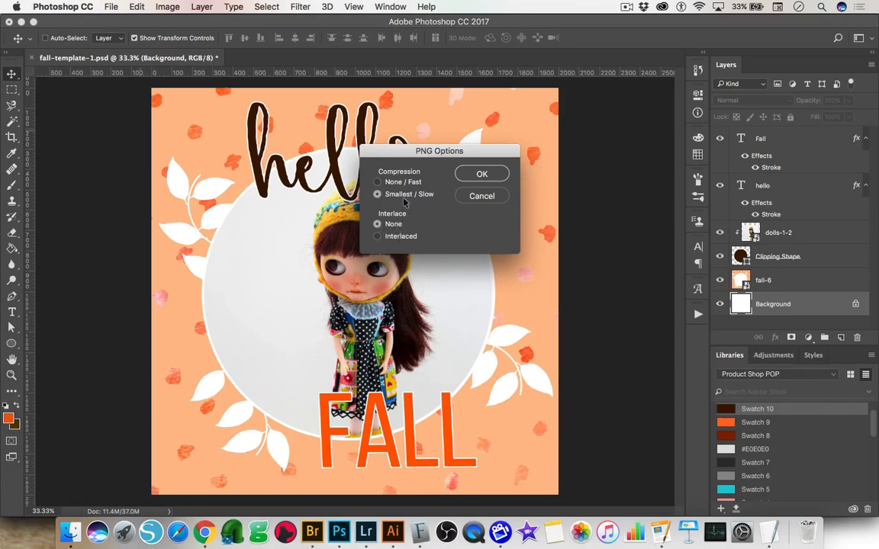
left_click(493, 176)
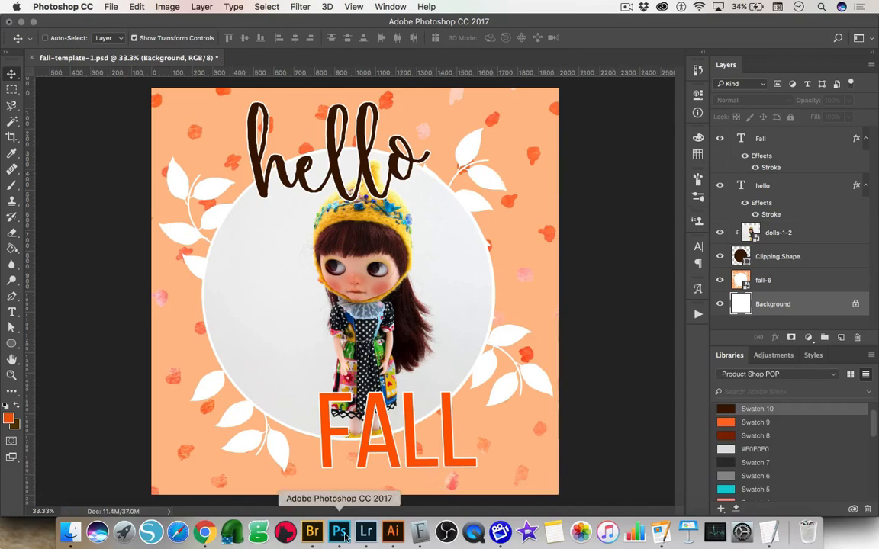
Step: Create a new 2000 x 2000 px document at 72 pixels/inch in RGB Color with a white background
left_click(112, 9)
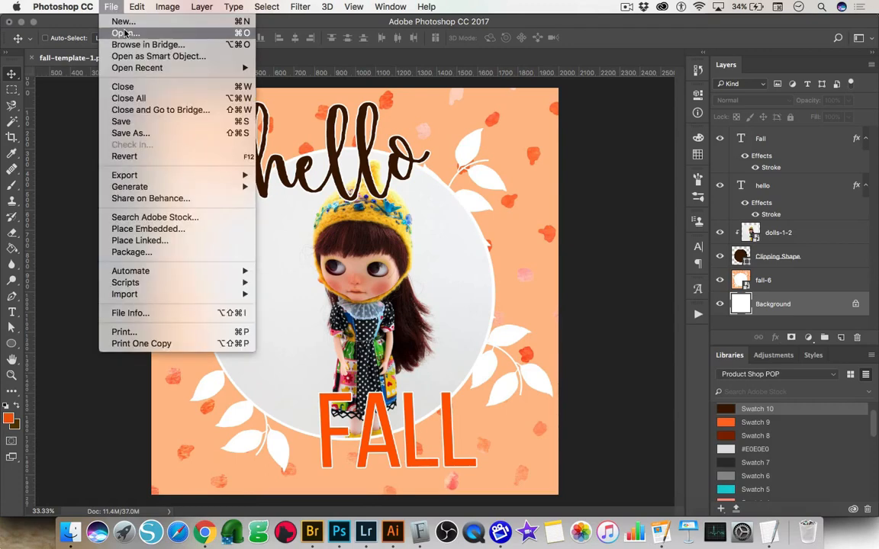
key("Right")
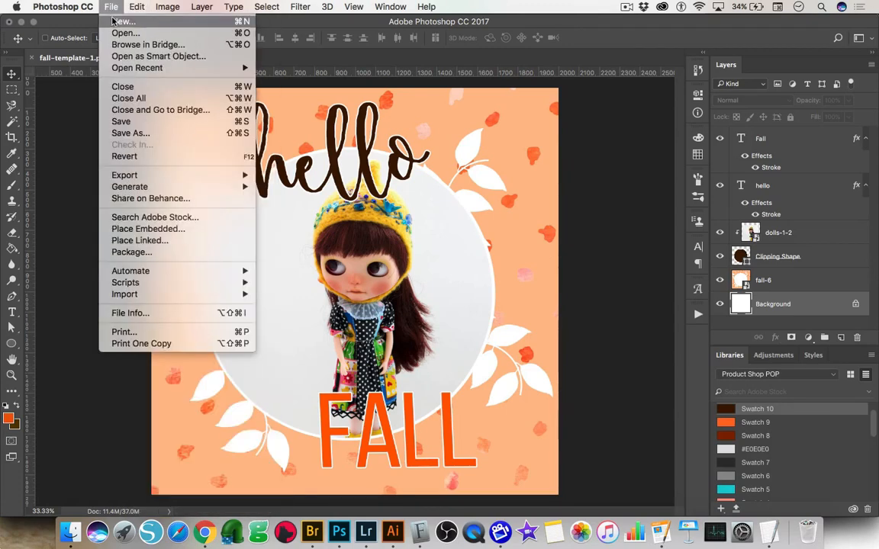
left_click(112, 10)
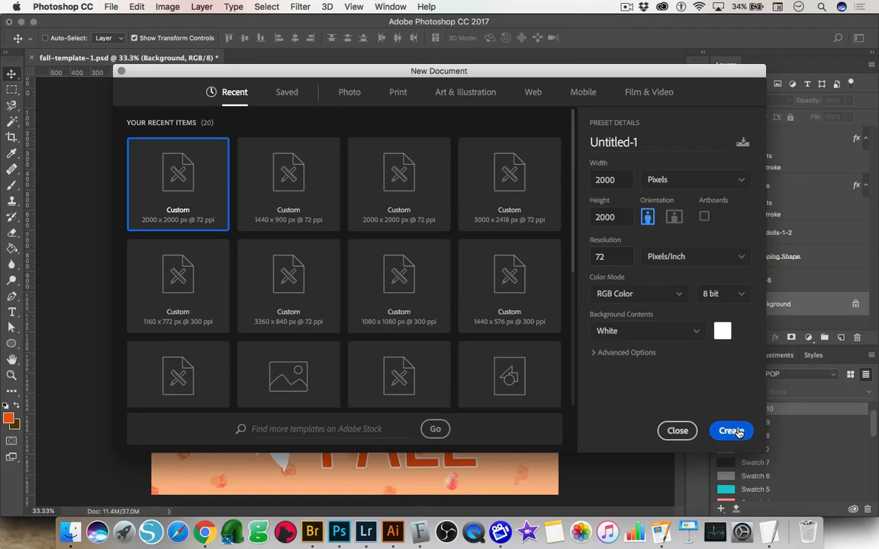
left_click(731, 431)
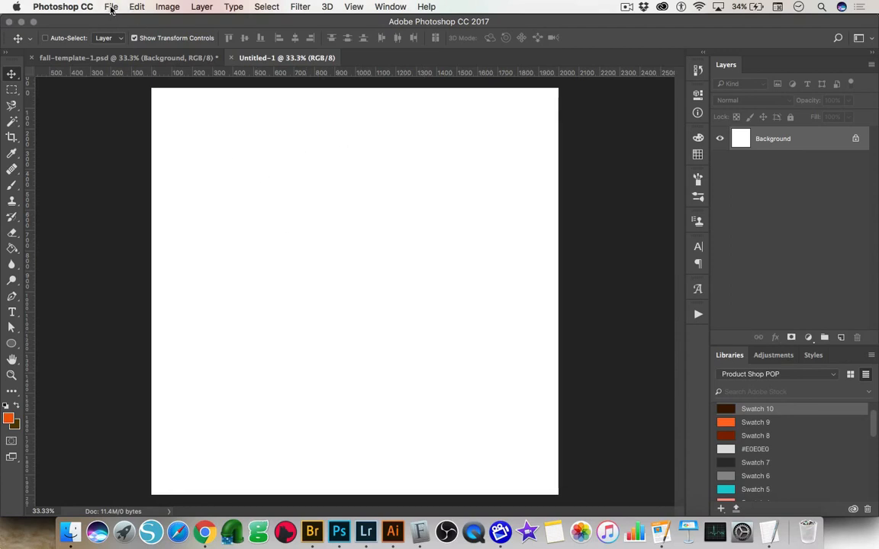
Step: Place fall-2.png from the Fall-Social-Backgrounds folder as an embedded image filling the new canvas
left_click(111, 8)
left_click(149, 232)
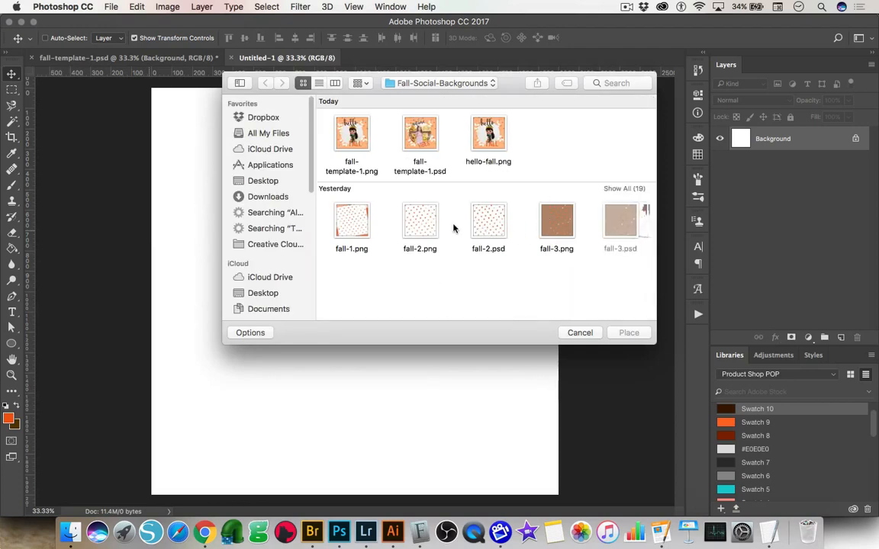
left_click(418, 219)
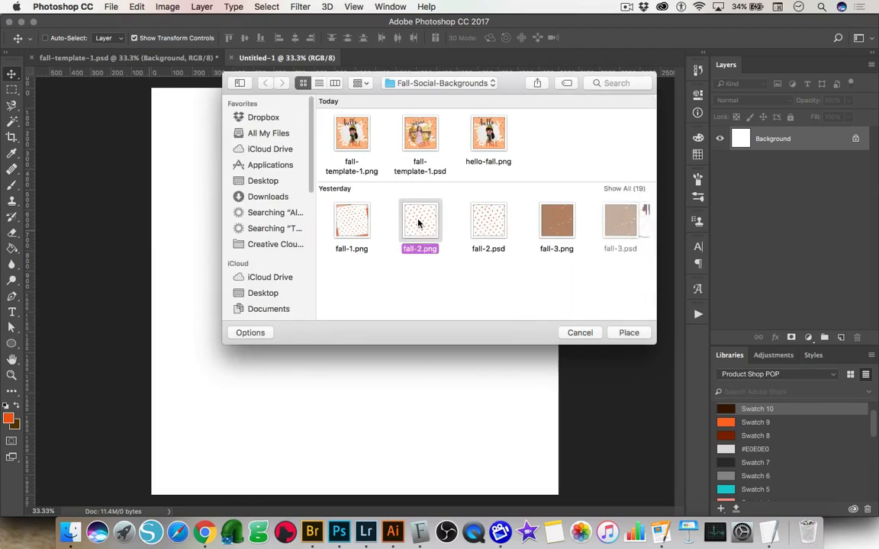
left_click(627, 333)
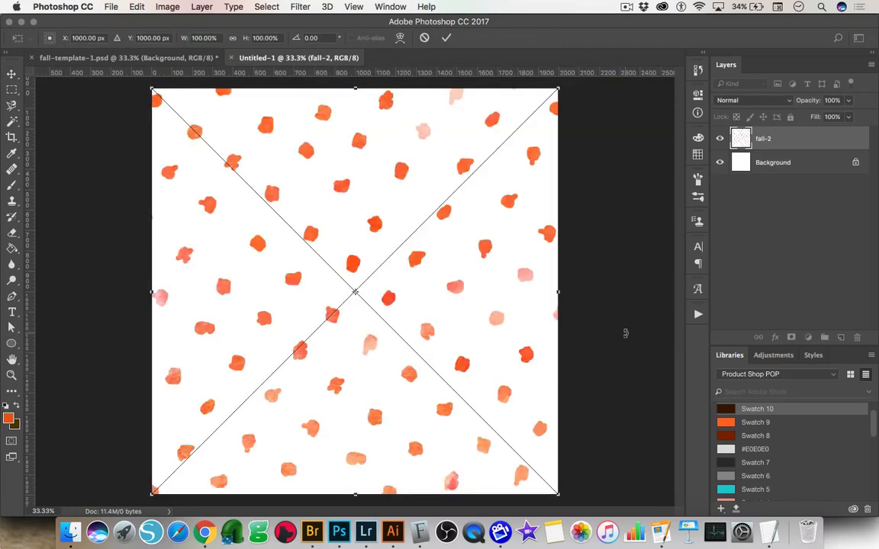
left_click(449, 40)
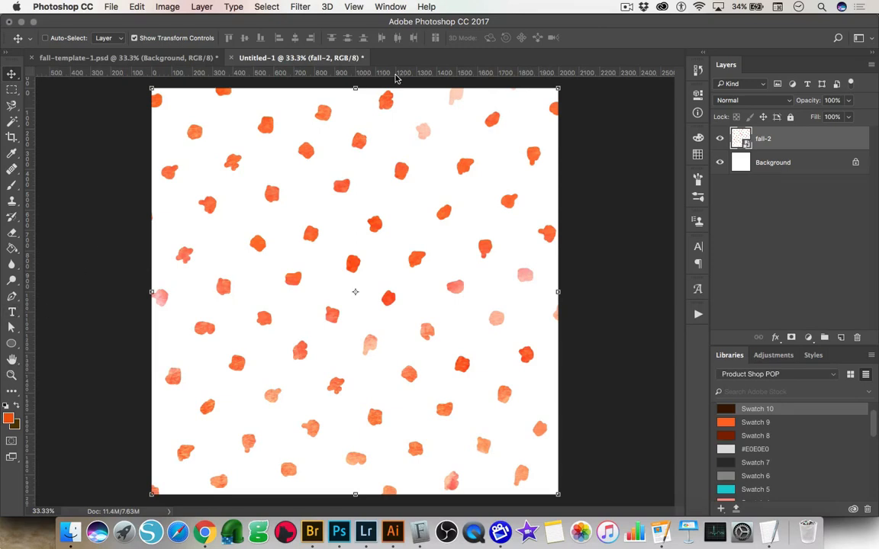
left_click(356, 8)
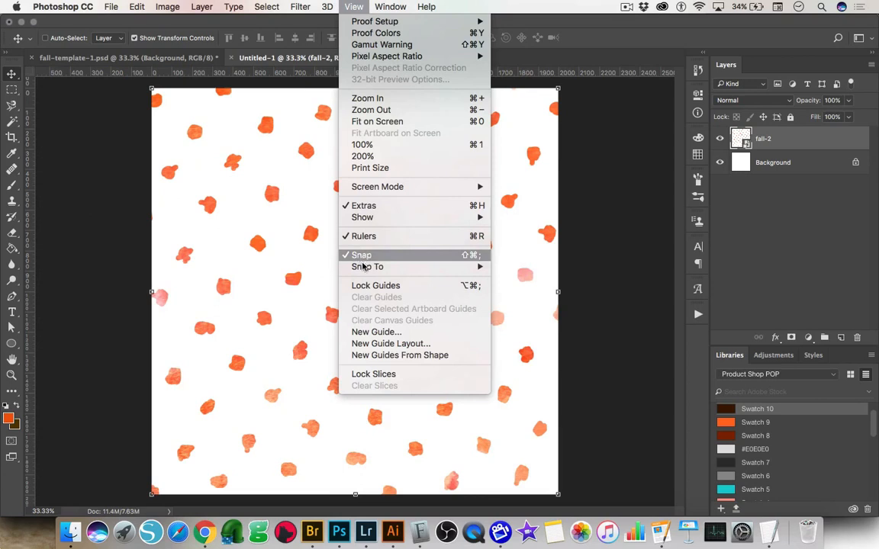
mouse_move(367, 266)
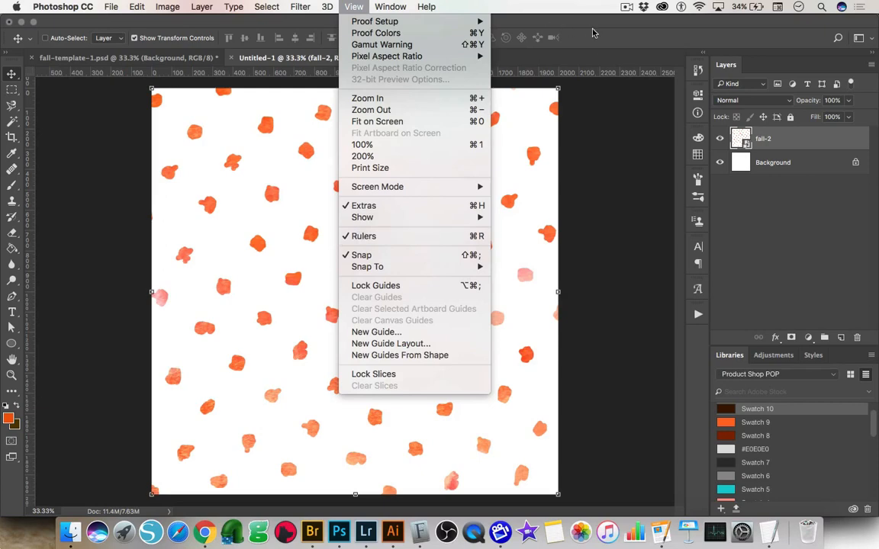
left_click(771, 141)
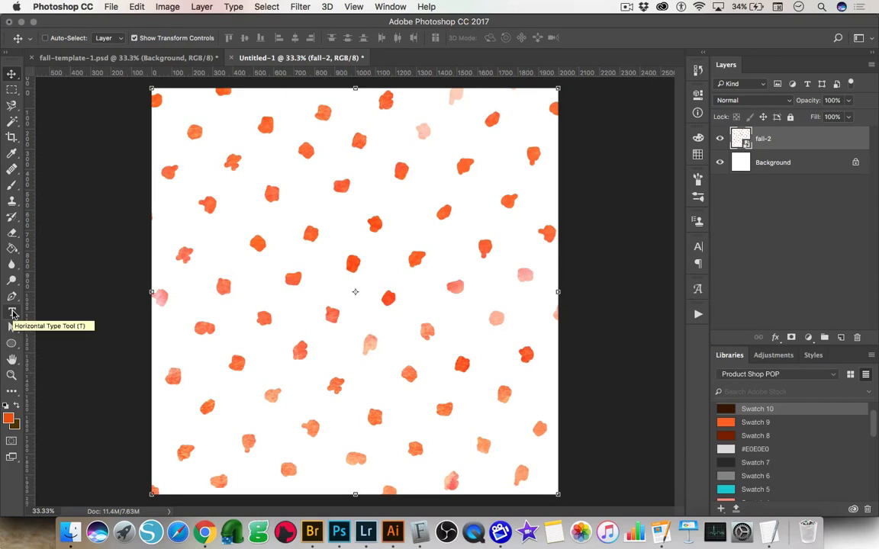
Step: Set the Horizontal Type tool's text color to dark brown, #3d1600
left_click(13, 313)
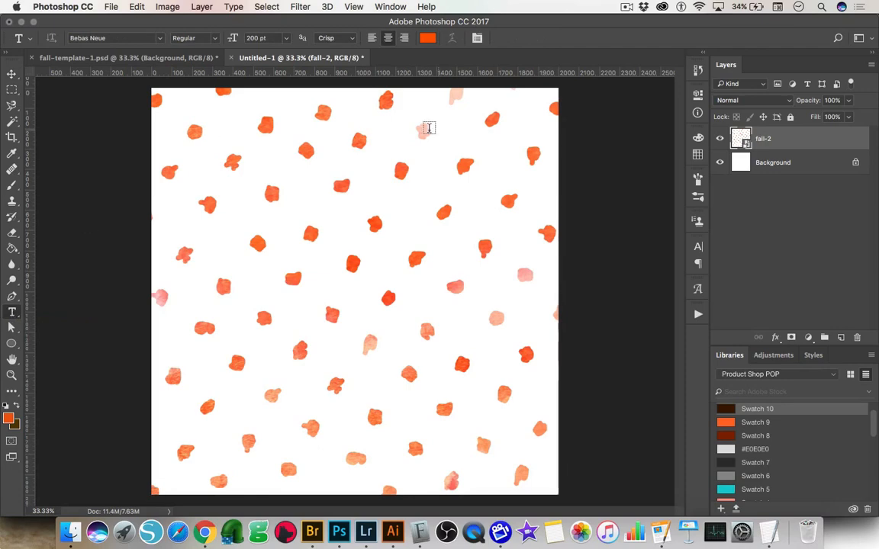
left_click(428, 38)
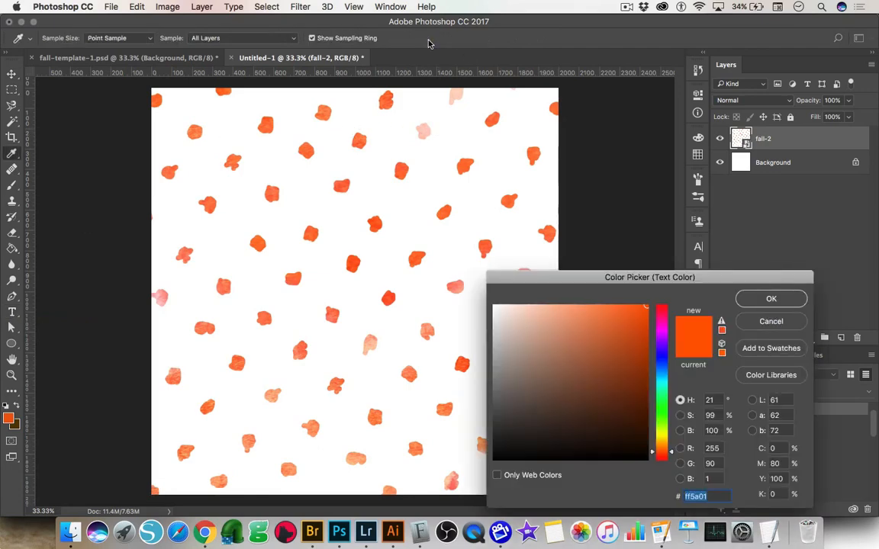
left_click_drag(682, 275, 567, 252)
left_click(503, 421)
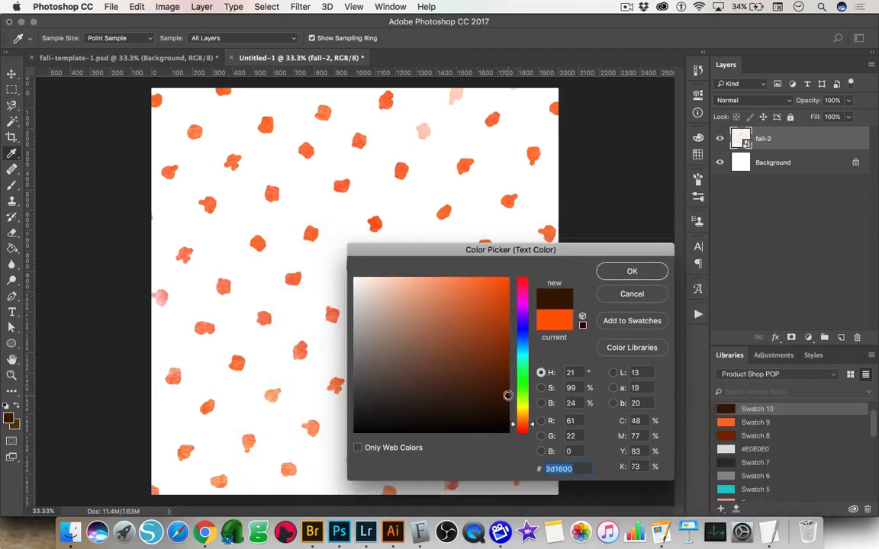
left_click(632, 270)
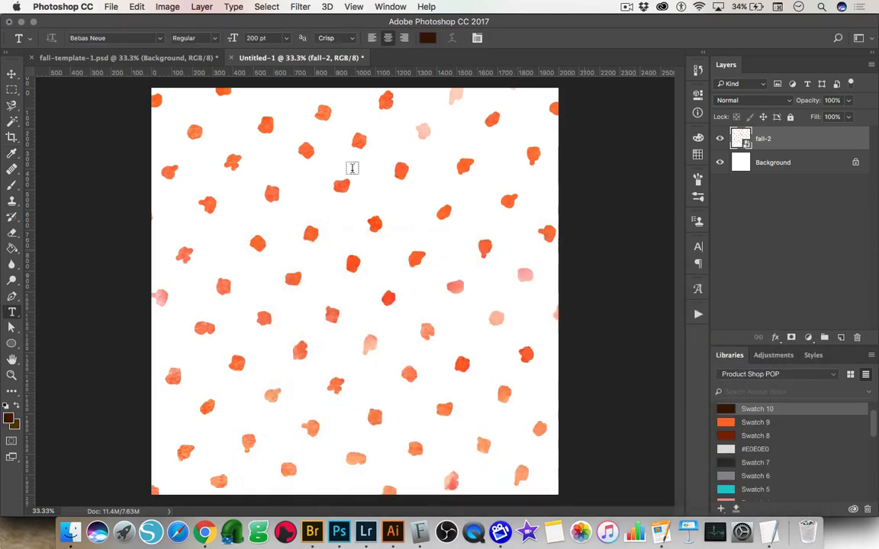
Step: Add the heading "FREE GIFT" in Bebas Neue at 200 pt, centered horizontally just below the canvas's upper edge
left_click(353, 125)
type("FR")
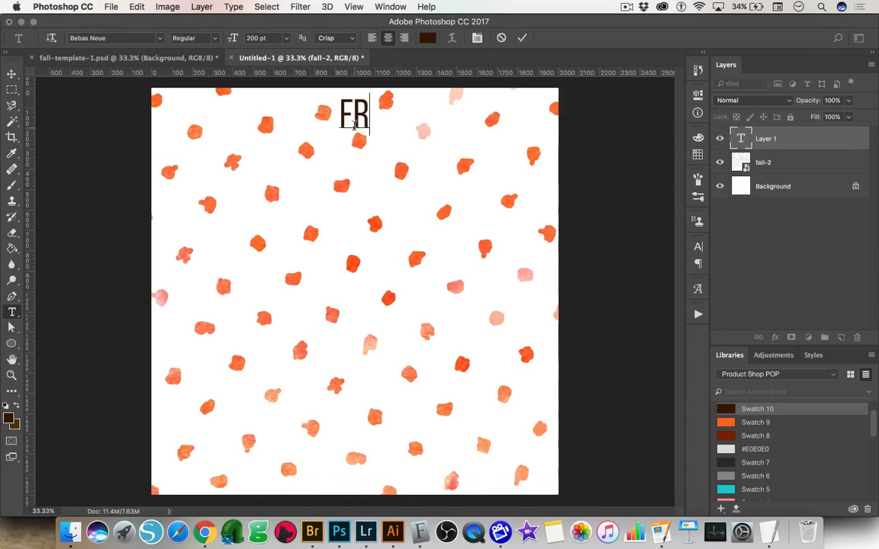
type("EE GIFT")
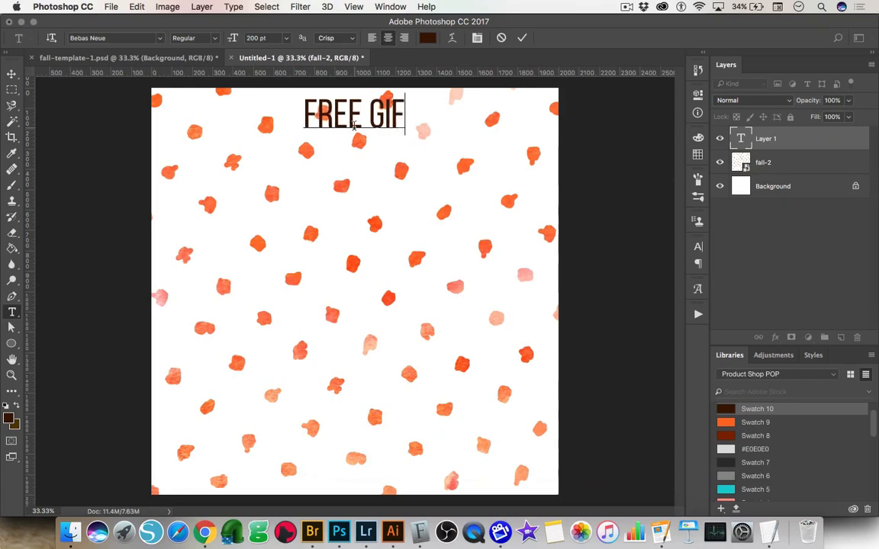
left_click(11, 73)
mouse_move(379, 119)
left_mouse_down()
mouse_move(379, 94)
mouse_move(378, 137)
mouse_move(369, 140)
mouse_move(397, 153)
mouse_move(375, 148)
mouse_move(456, 169)
mouse_move(368, 167)
mouse_move(379, 171)
mouse_move(376, 137)
left_mouse_up()
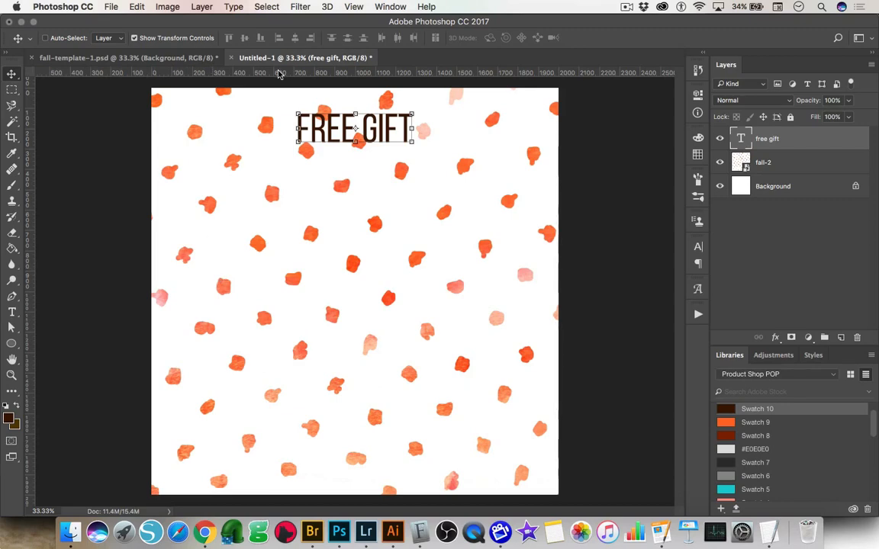
Step: Draw a horizontal line about 206 px long just right of the FREE GIFT text and set its height to 10 px
left_click(12, 348)
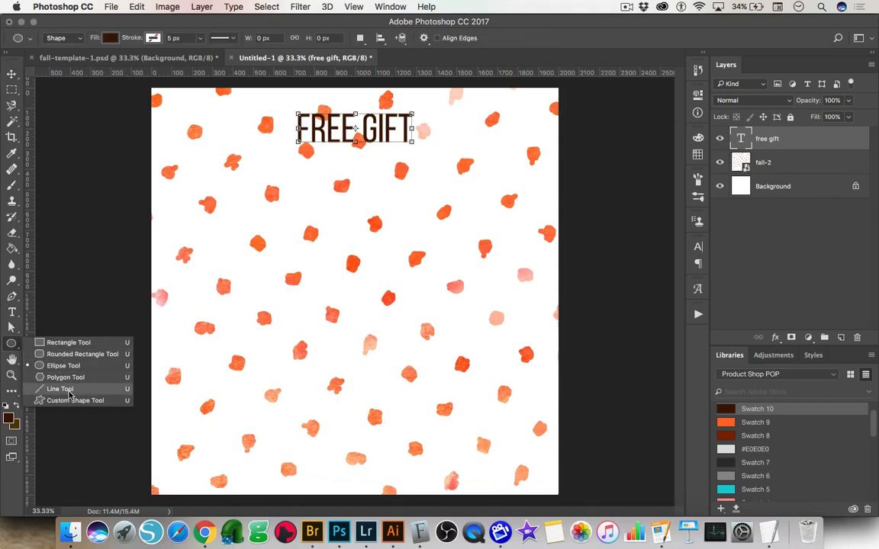
left_click(42, 354)
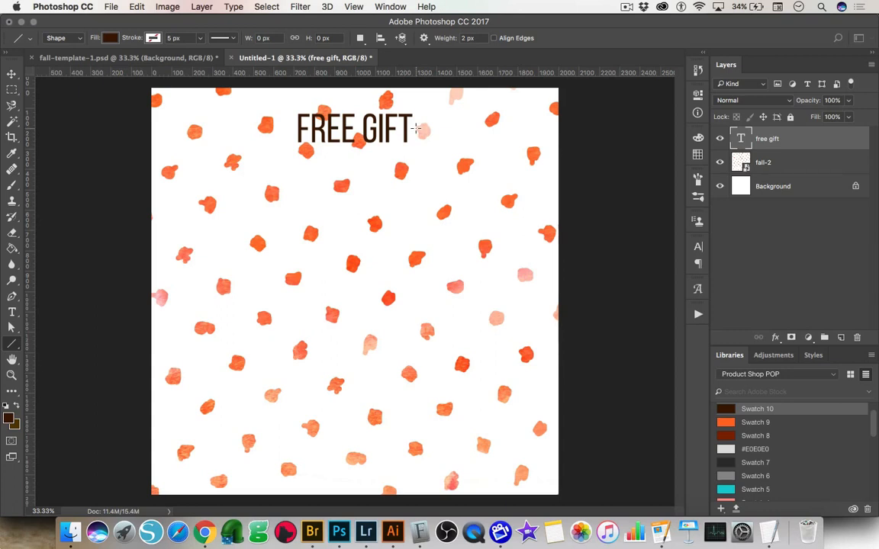
mouse_move(416, 128)
left_mouse_down()
mouse_move(463, 129)
mouse_move(463, 159)
mouse_move(465, 116)
mouse_move(469, 135)
mouse_move(437, 151)
left_mouse_up()
left_click_drag(439, 128, 456, 126)
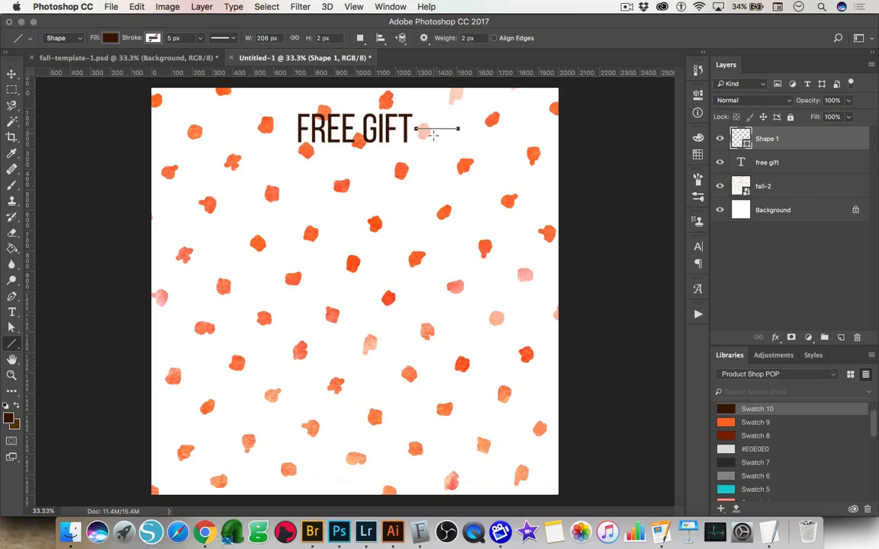
left_click(321, 38)
type("10")
left_click(339, 38)
left_click(263, 38)
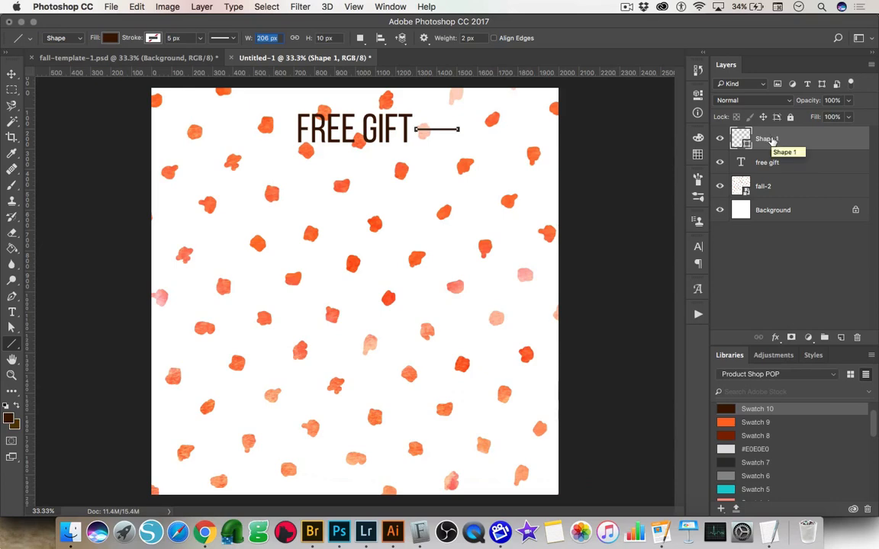
Step: Duplicate the line layer and move the copy to the left side of the FREE GIFT text, level with the original
key("super+j")
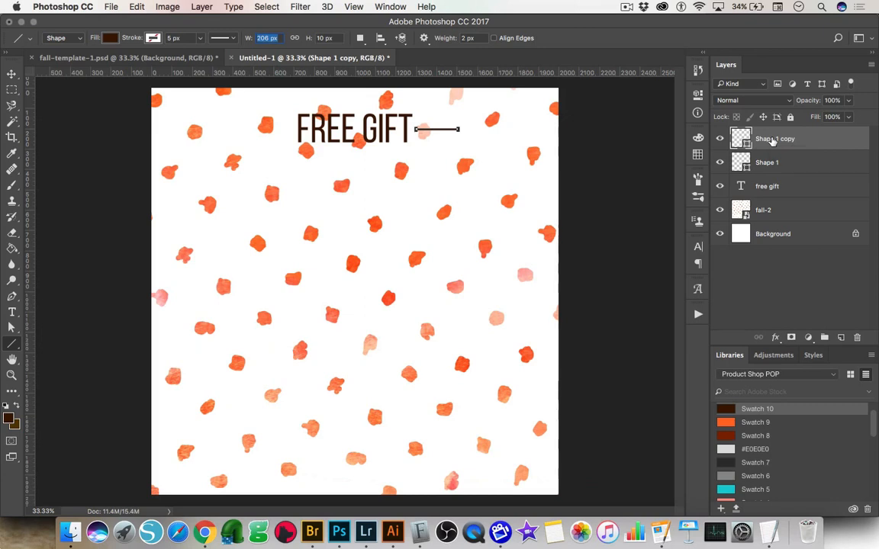
left_click(766, 165)
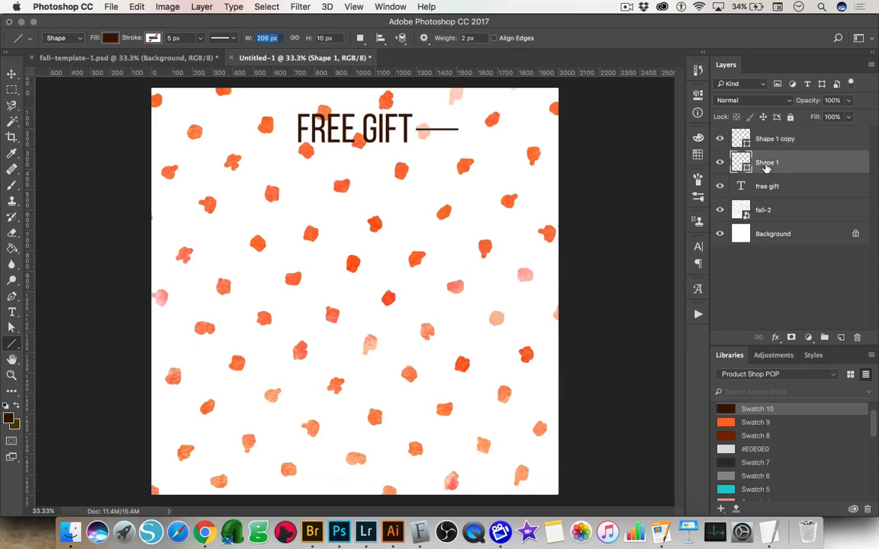
left_click(771, 140)
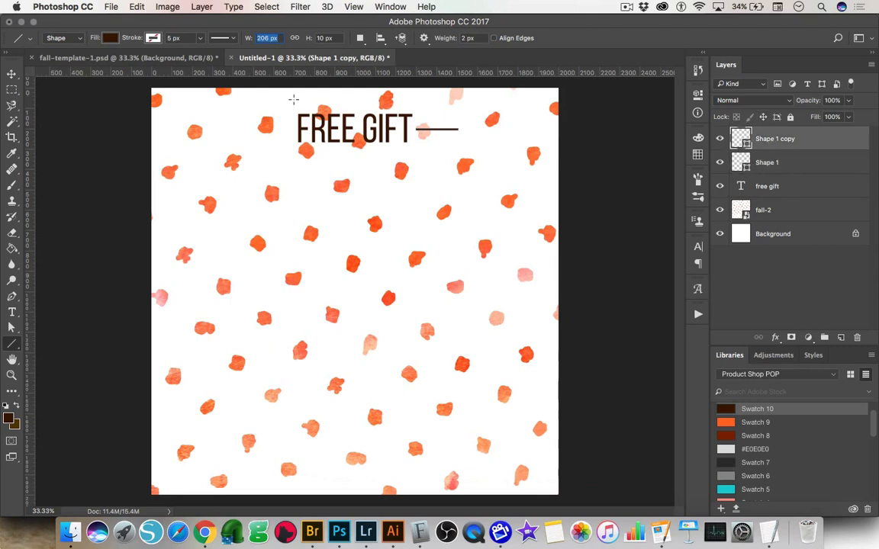
left_click(11, 74)
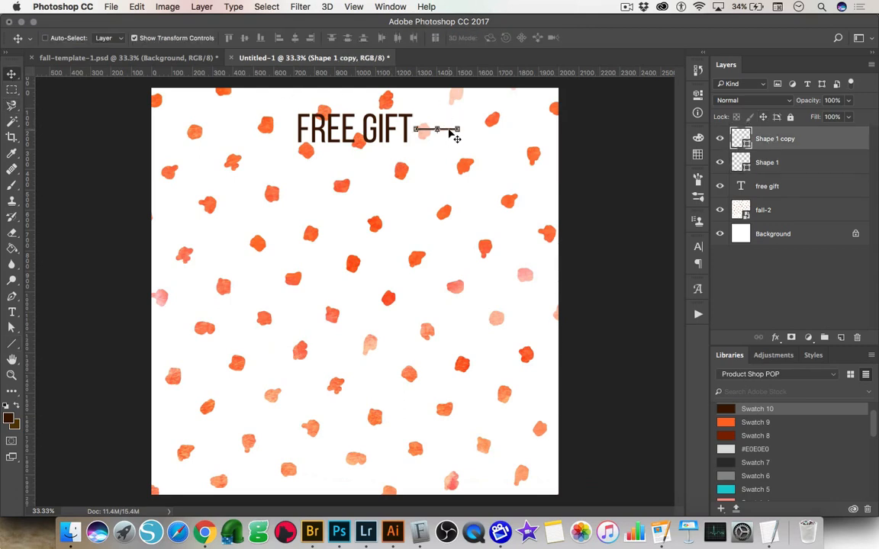
left_click_drag(453, 136, 278, 134)
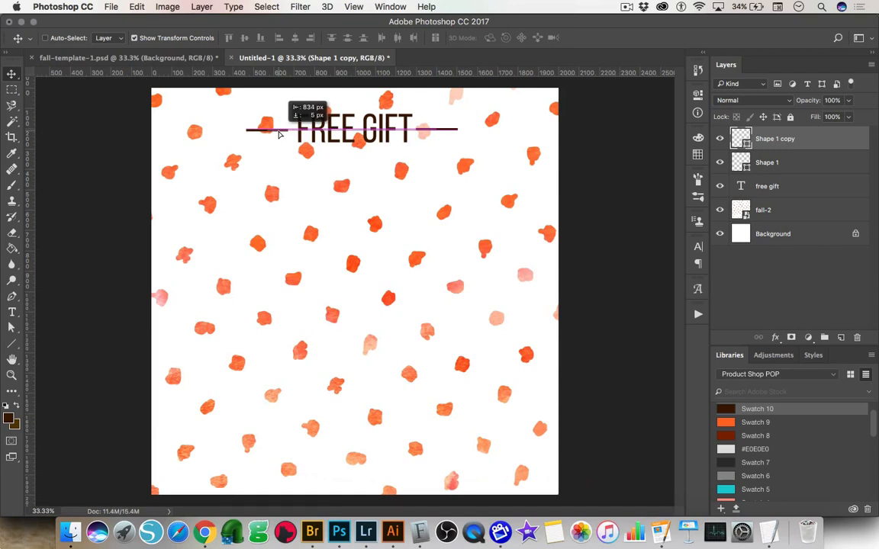
left_click_drag(280, 134, 279, 135)
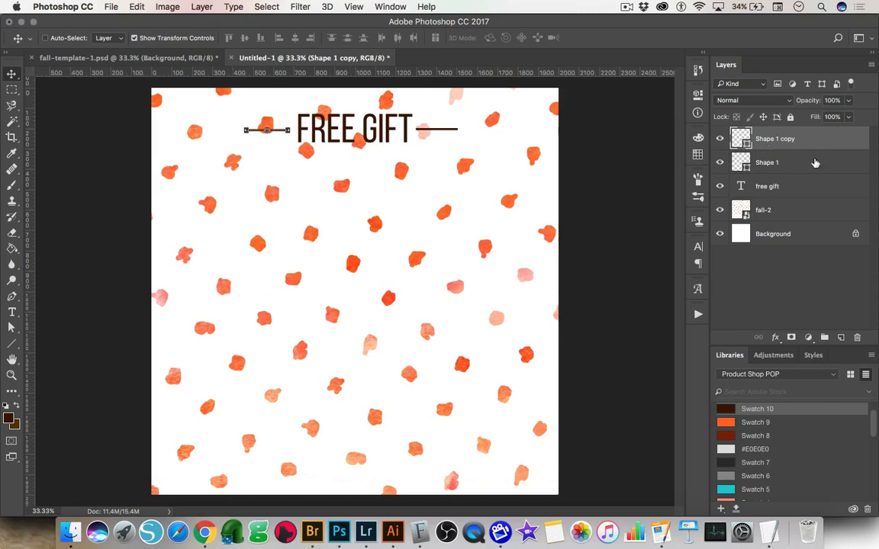
Step: Rename the copied line's layer "left line" and the original line's layer "right line"
double_click(785, 140)
type("left line")
key("Return")
double_click(767, 164)
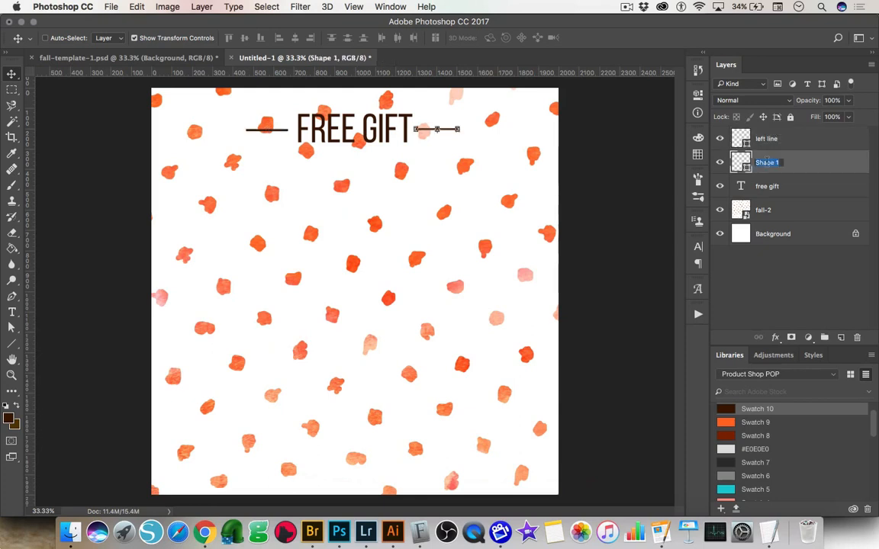
type("right line")
key("Return")
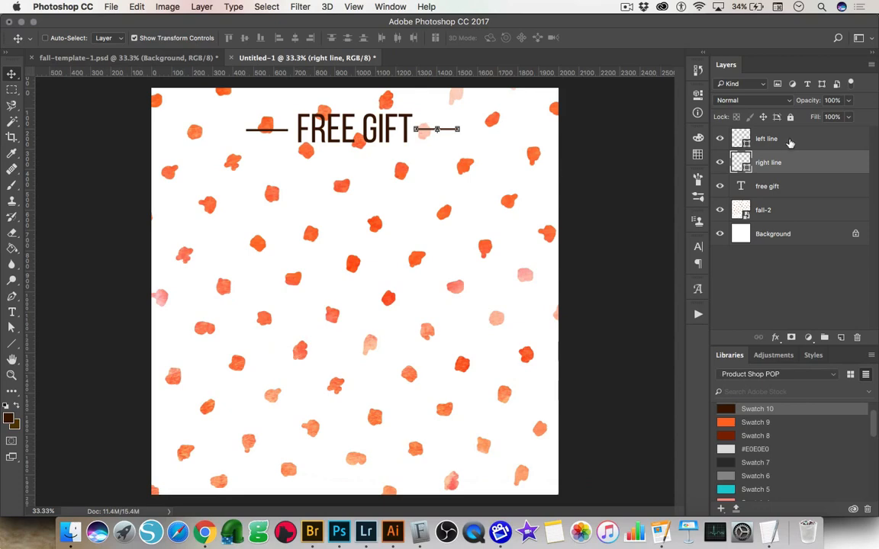
Step: Shift both lines together so they are centered horizontally around FREE GIFT and sit slightly higher
left_click(778, 143, "shift")
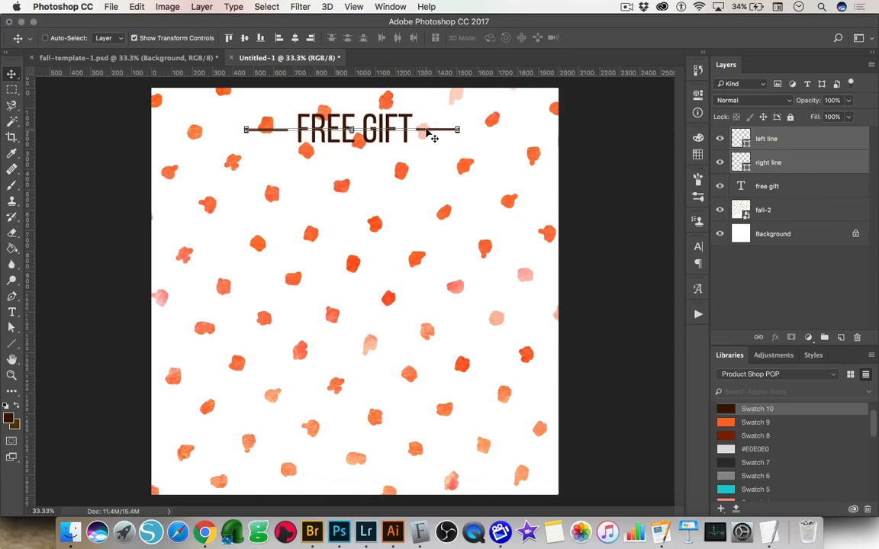
left_click_drag(427, 133, 430, 131)
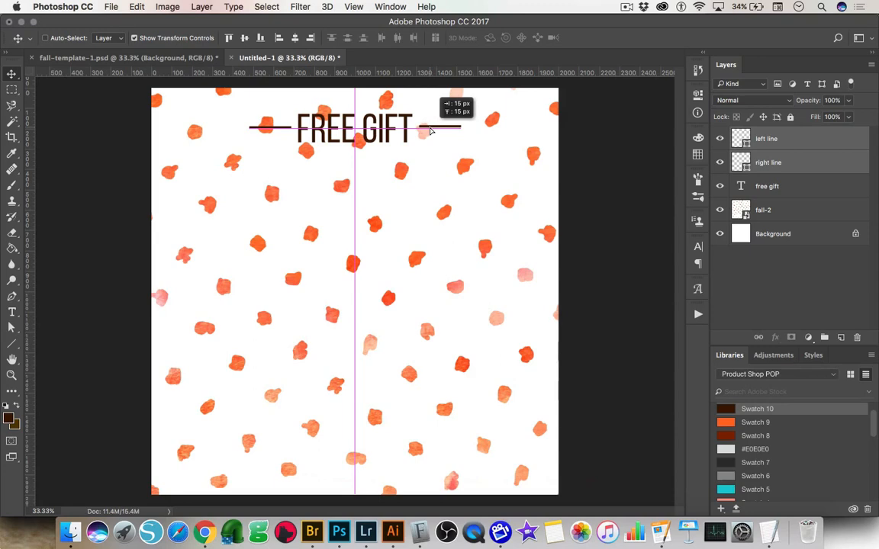
left_click_drag(430, 132, 428, 131)
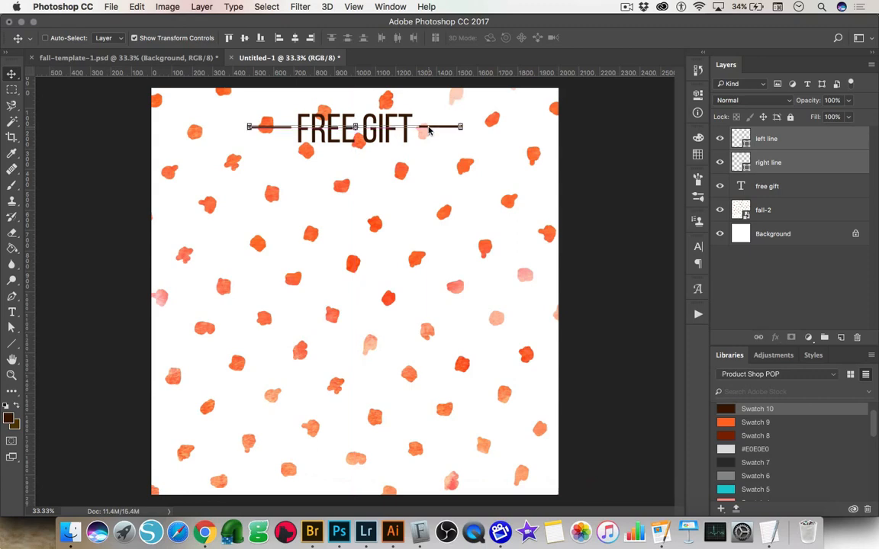
Step: Add the text "autumn" in Shellahera Script Demo at 200 pt near the middle of the canvas, above the left line layer
left_click(821, 146)
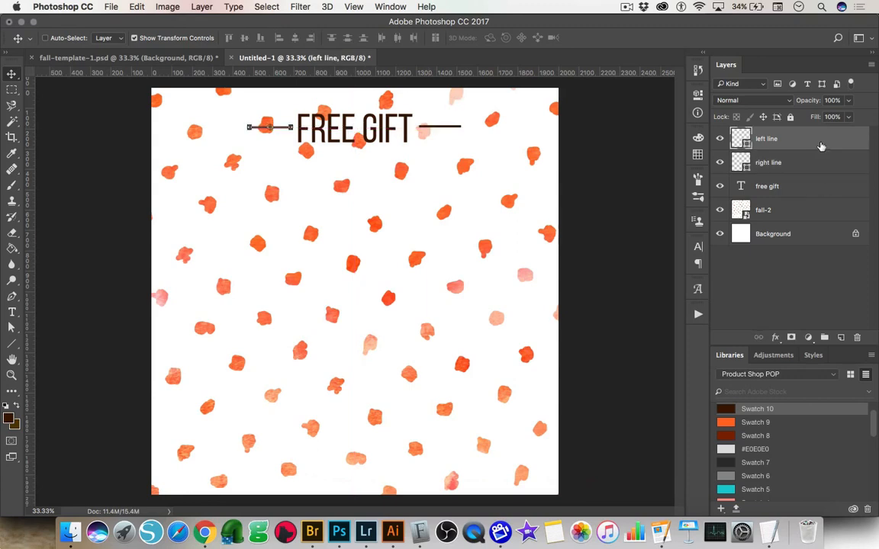
left_click(12, 315)
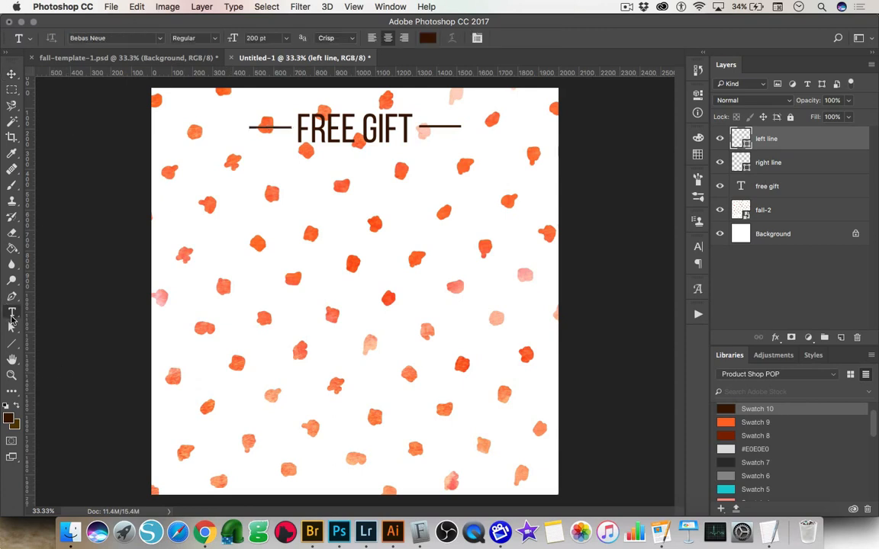
left_click(161, 38)
left_click(148, 88)
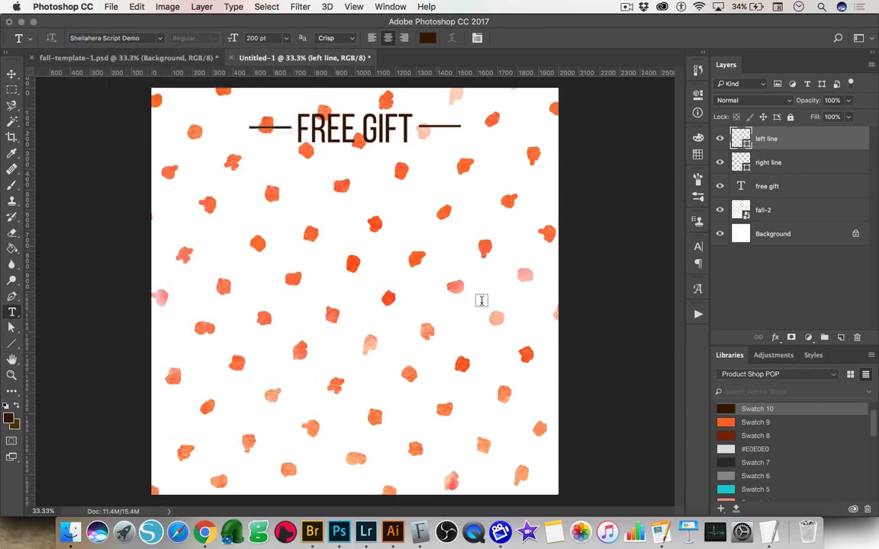
left_click(345, 249)
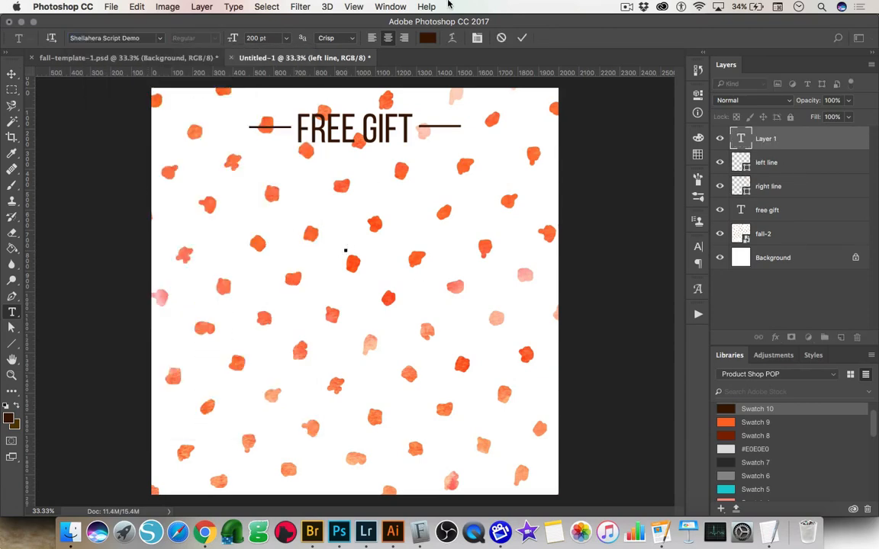
type("autu")
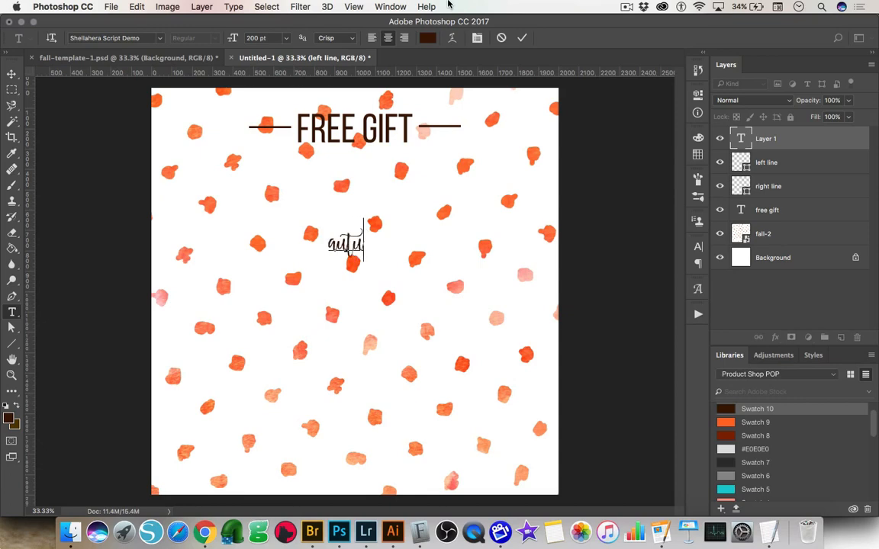
type("mn")
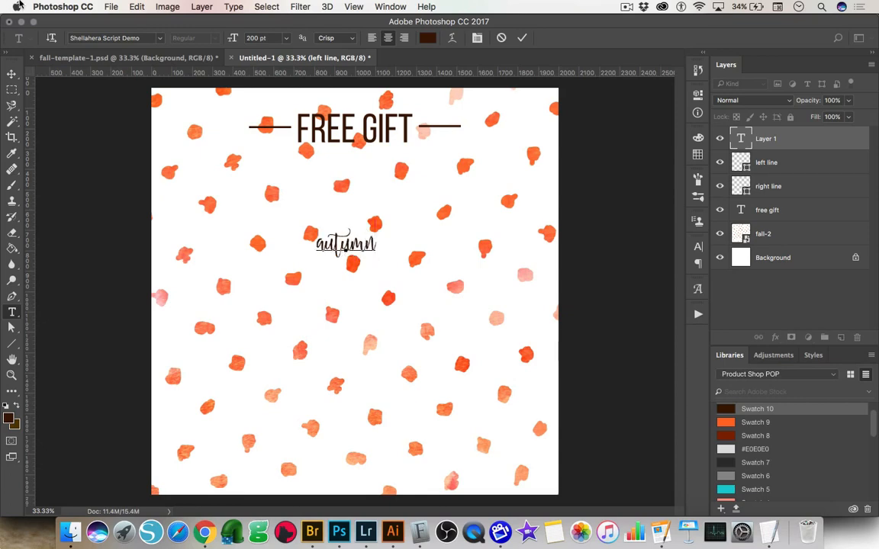
Step: Scale the autumn text proportionally to about 496%, center it horizontally beneath FREE GIFT and apply the transformation
left_click(12, 74)
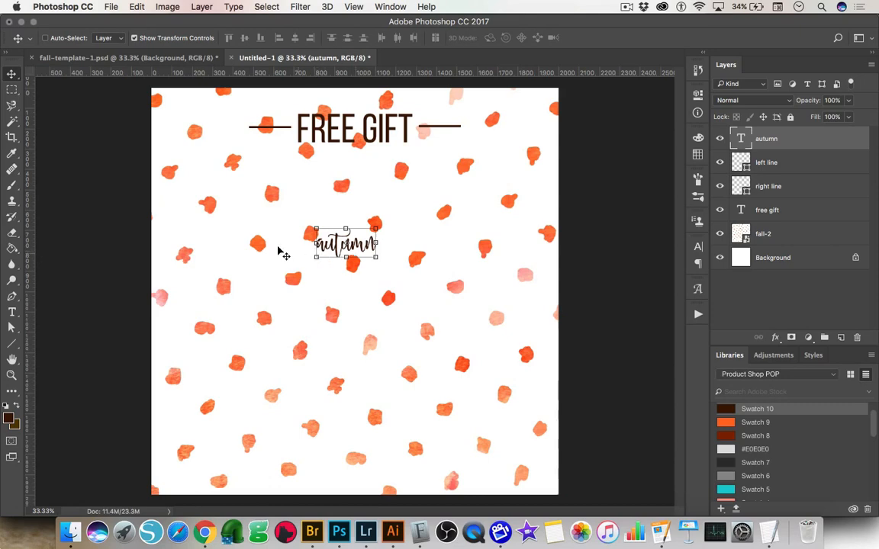
left_click_drag(315, 257, 153, 342)
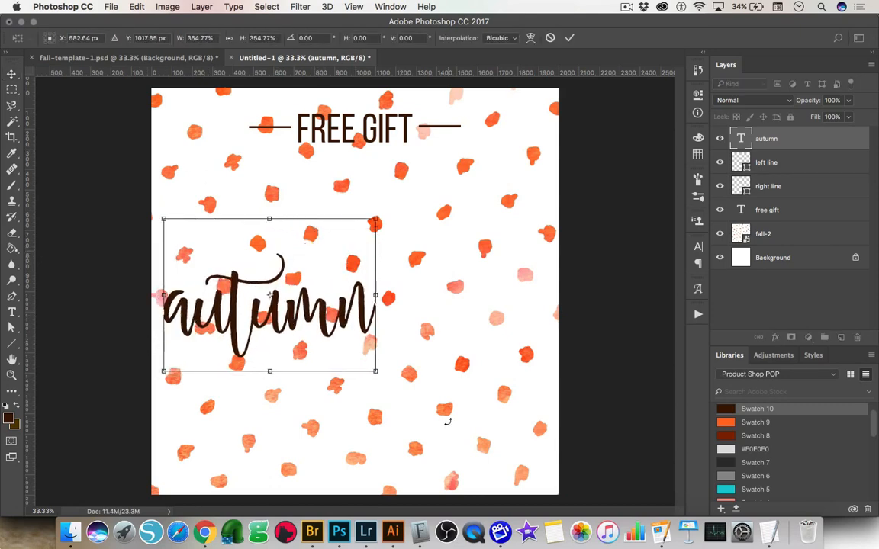
left_click_drag(375, 371, 474, 418)
left_click_drag(437, 371, 452, 244)
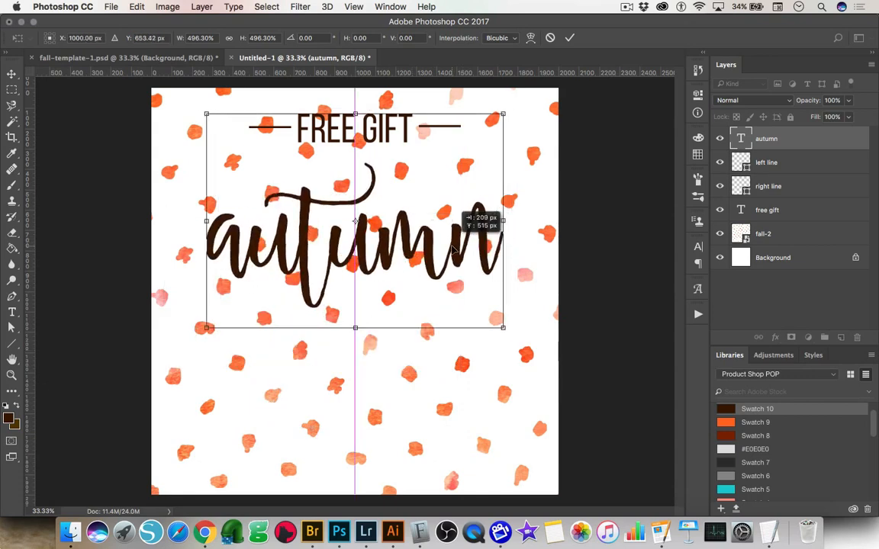
left_click_drag(453, 245, 452, 245)
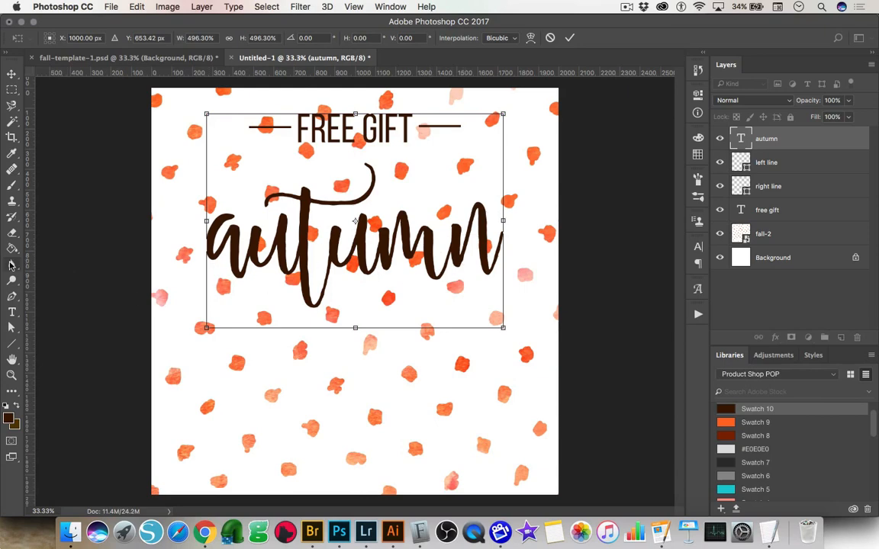
left_click(13, 314)
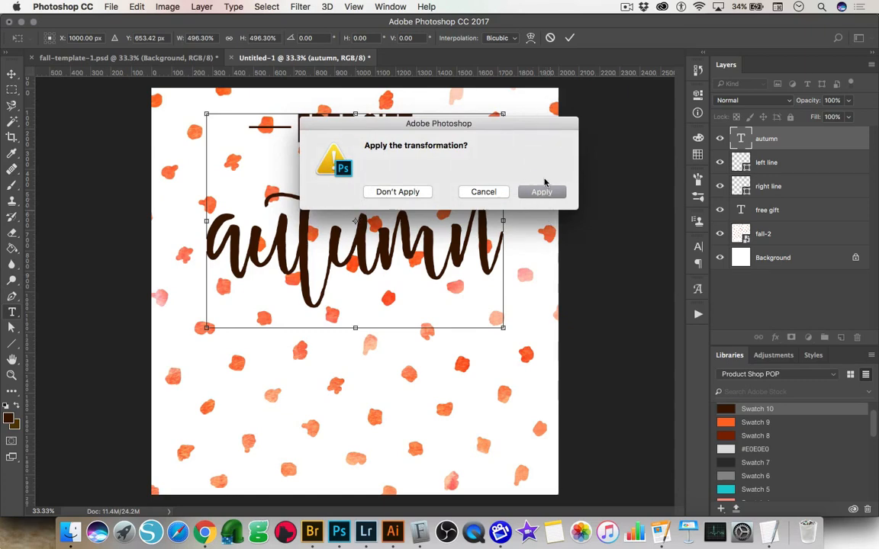
left_click(543, 194)
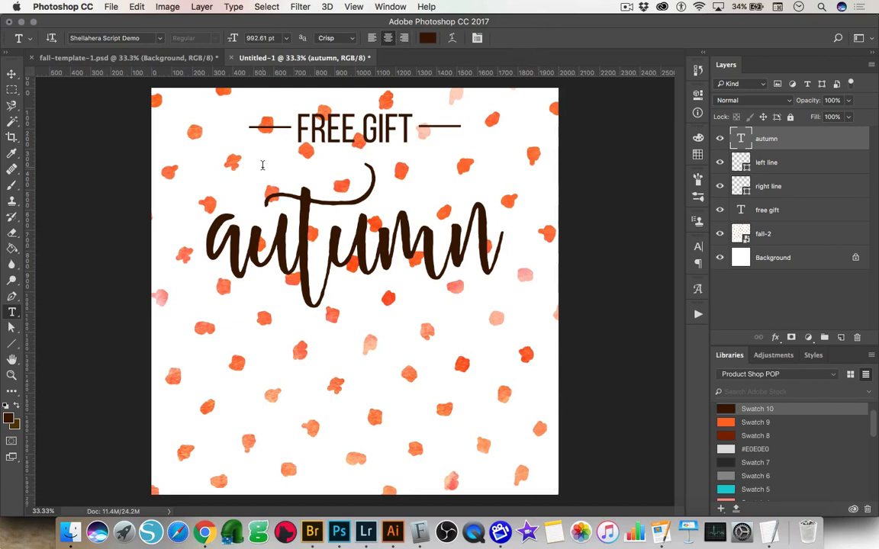
left_click(160, 39)
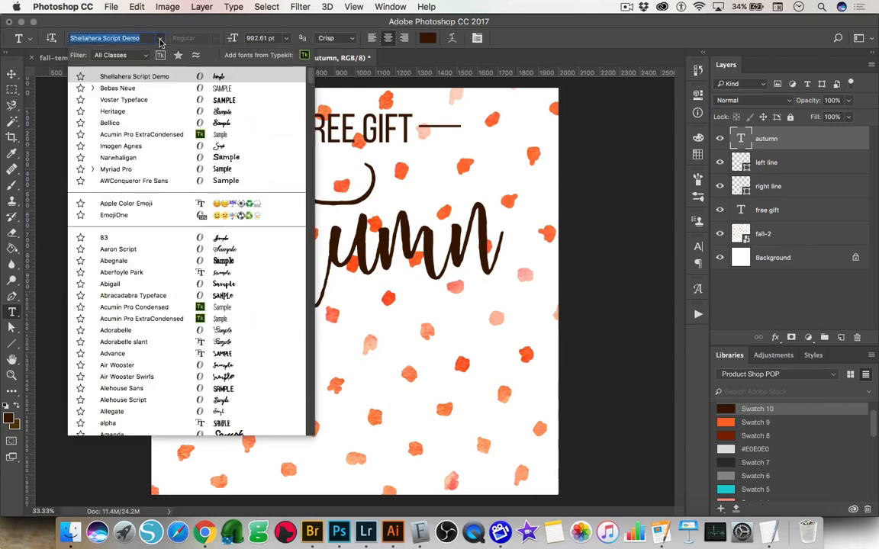
left_click(137, 88)
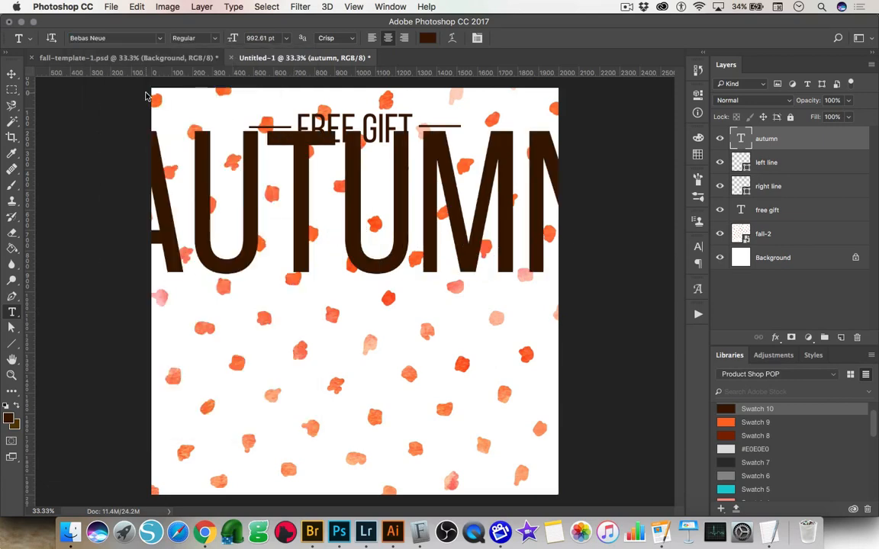
key("super+z")
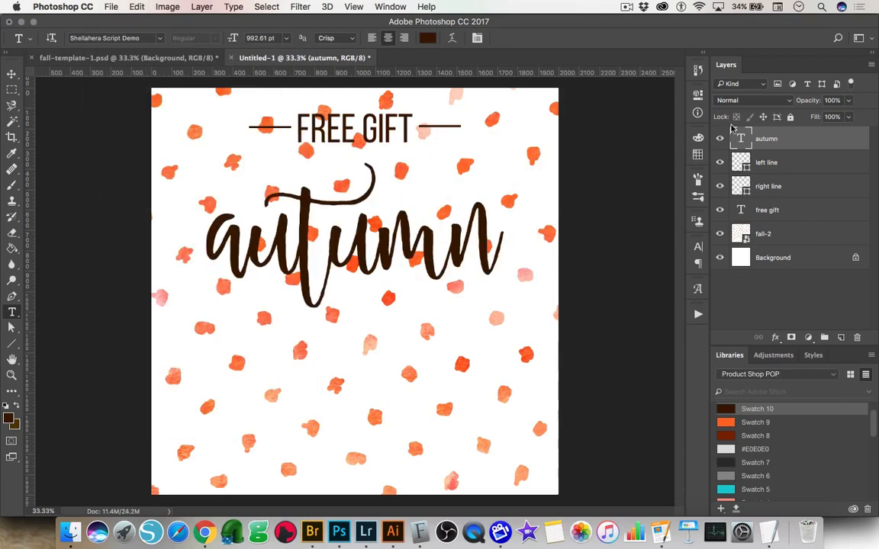
Step: Add the text "sale" in Shellahera Script Demo at 200 pt below the autumn text
left_click(291, 353)
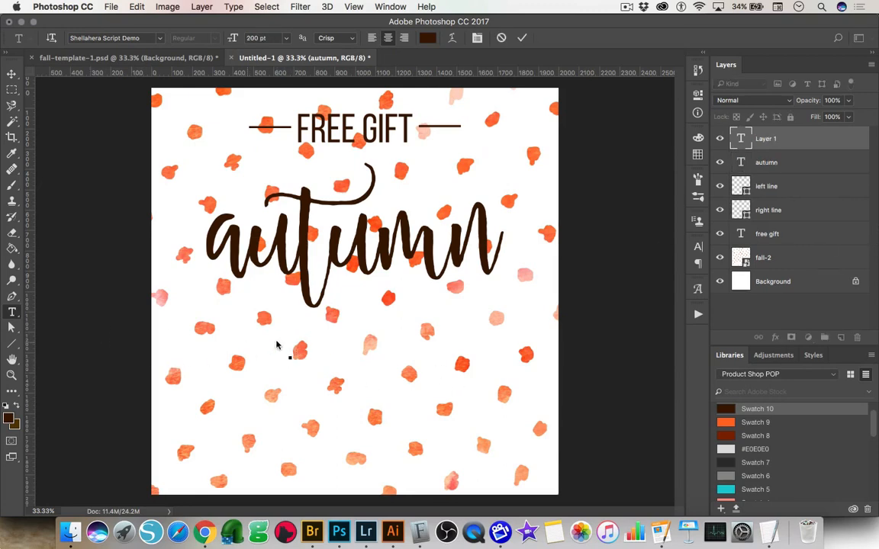
left_click(160, 39)
left_click(150, 77)
type("sale")
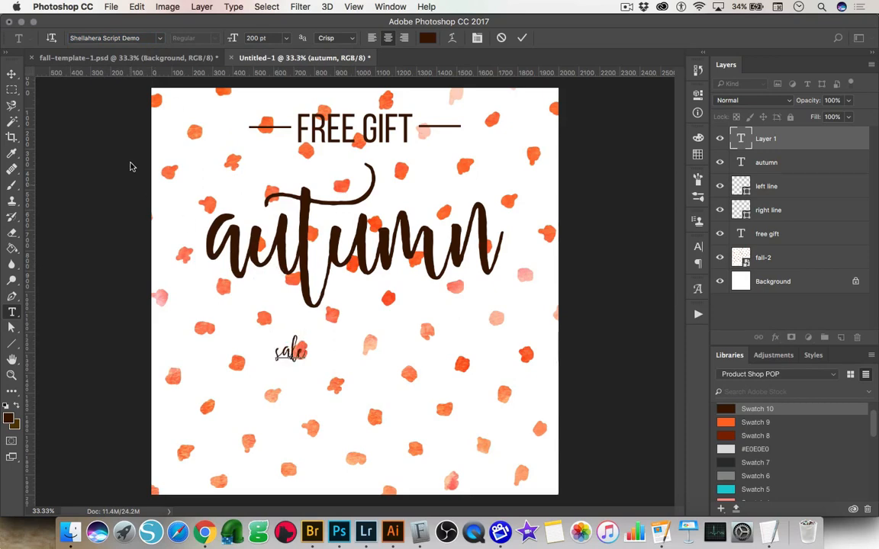
Step: Replace the script-font sale text with the same word set in Bebas Neue Regular at 200 pt
key("BackSpace")
key("BackSpace")
key("BackSpace")
key("BackSpace")
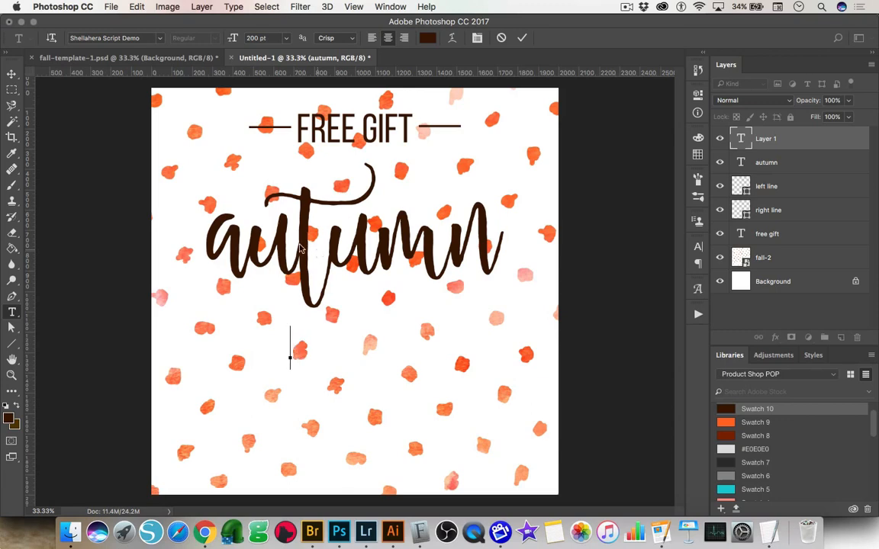
left_click(146, 38)
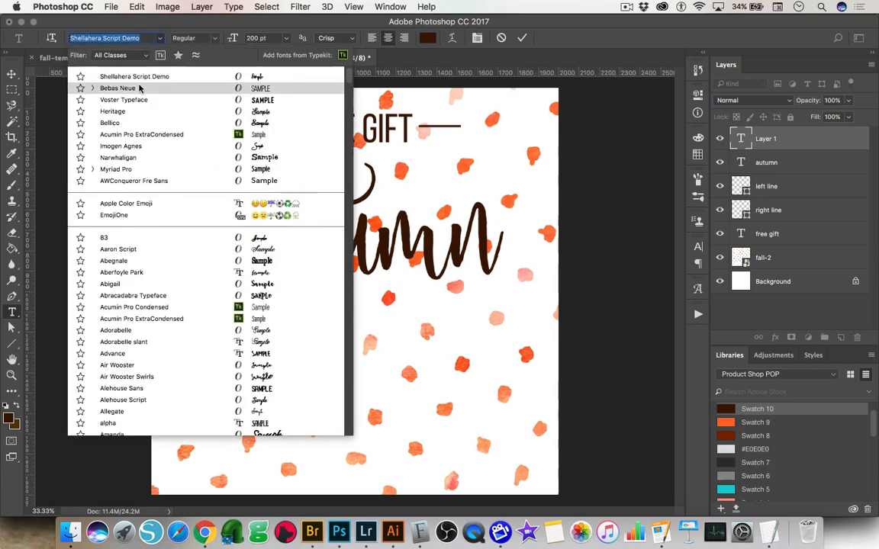
left_click(139, 88)
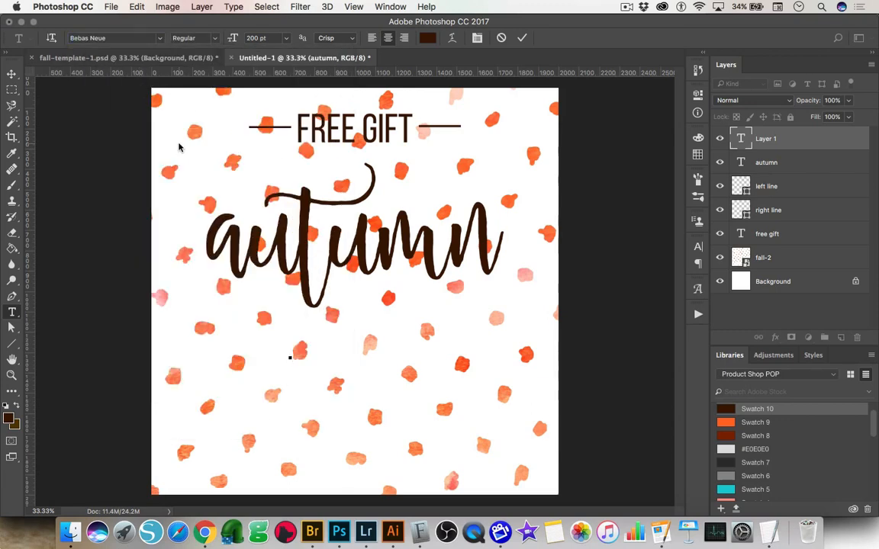
type("sale")
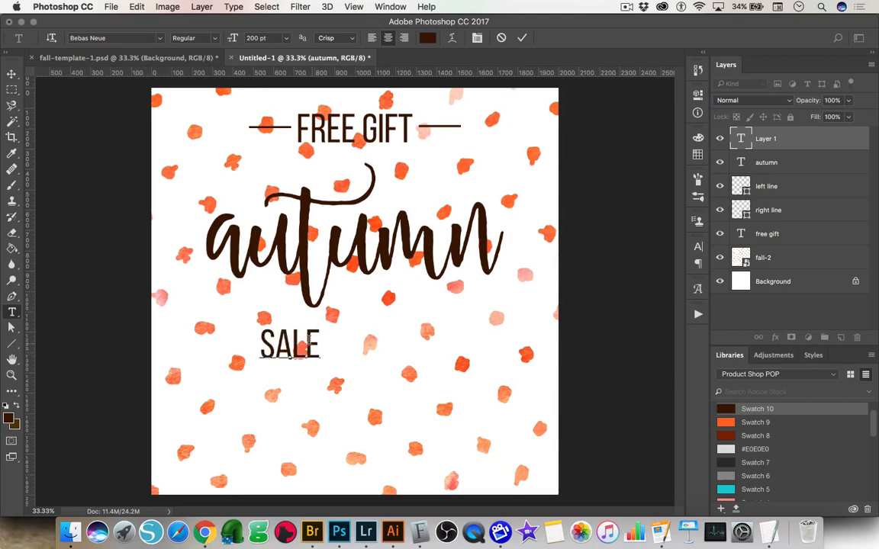
Step: Recolor the SALE text to a dark rust, #8b2b02, derived from an orange sampled from the background dots
left_click_drag(319, 345, 257, 345)
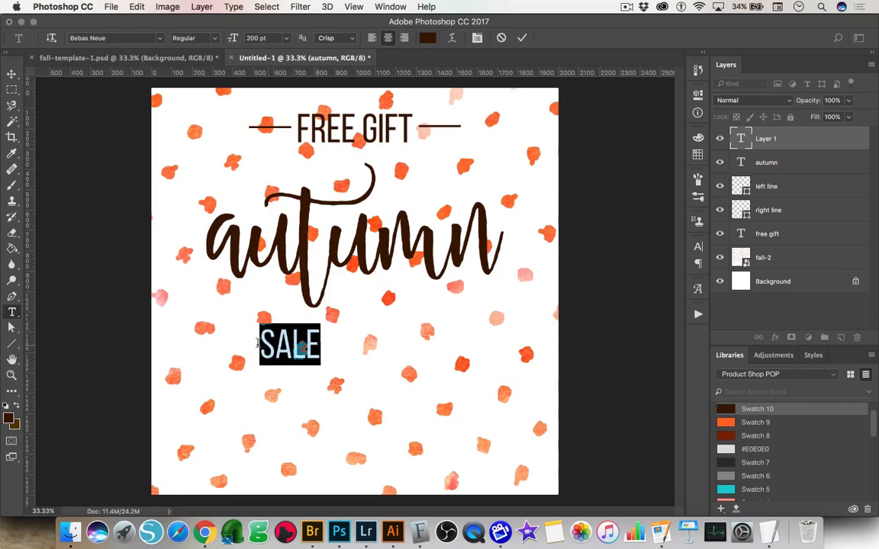
left_click(427, 38)
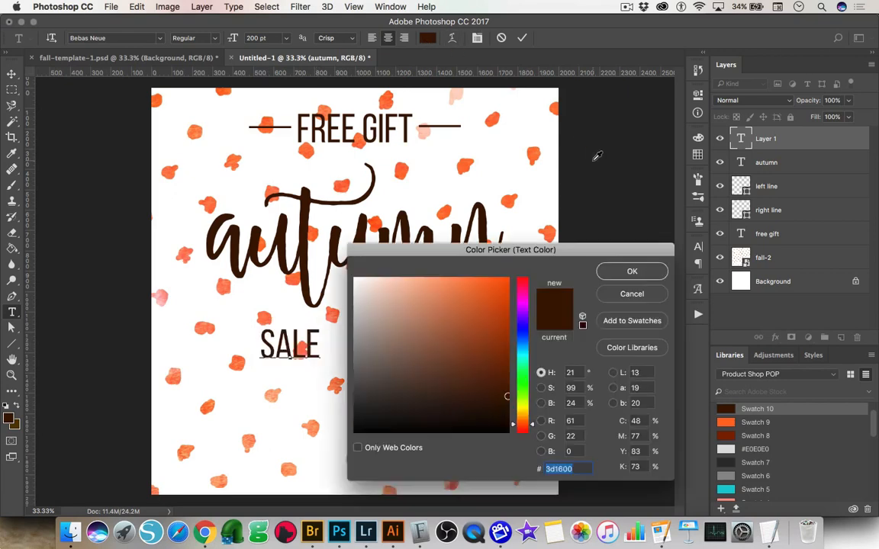
left_click(556, 106)
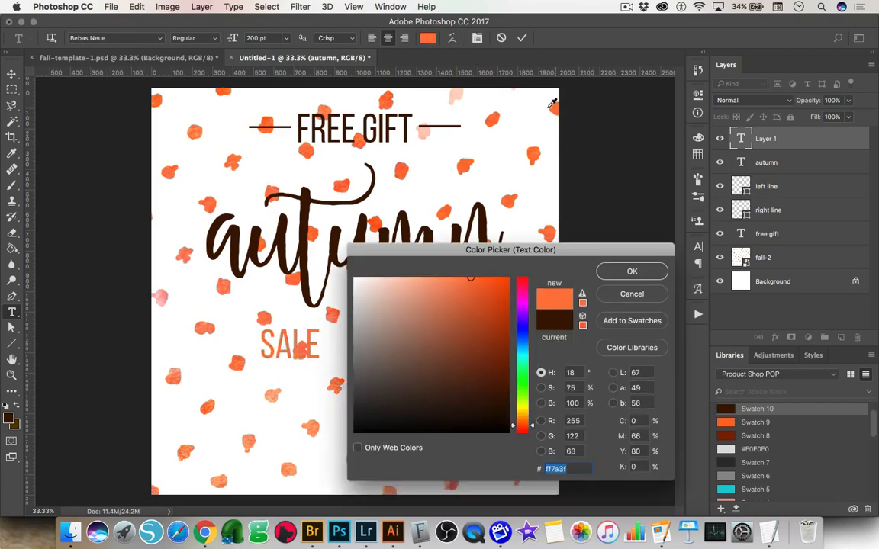
left_click(492, 120)
mouse_move(506, 314)
left_mouse_down()
mouse_move(510, 361)
mouse_move(510, 341)
mouse_move(505, 348)
left_mouse_up()
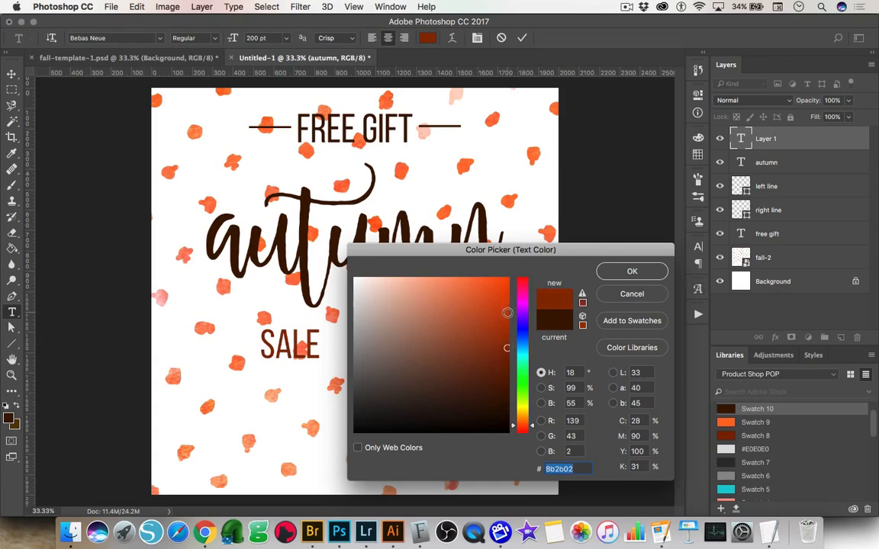
left_click(626, 271)
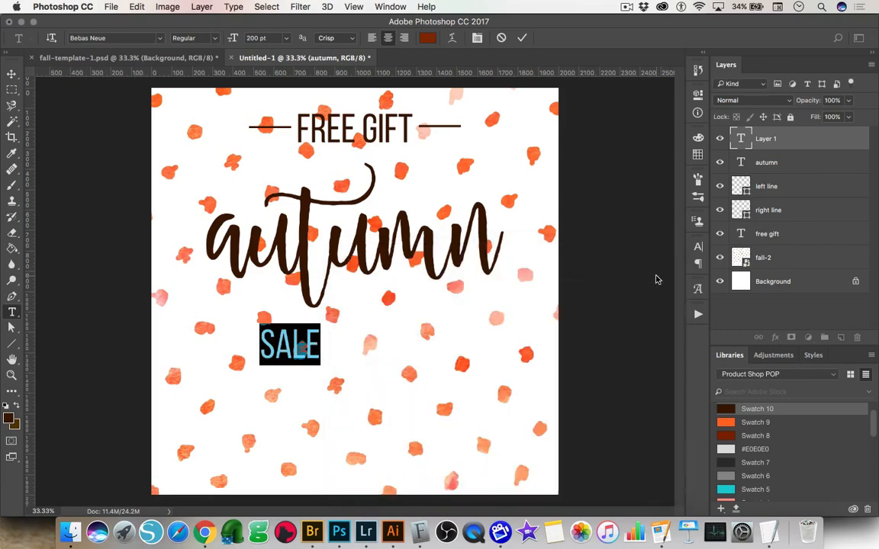
Step: Scale SALE proportionally to about 459%, center it horizontally so it overlaps the lower part of autumn, and apply the transformation
left_click(11, 74)
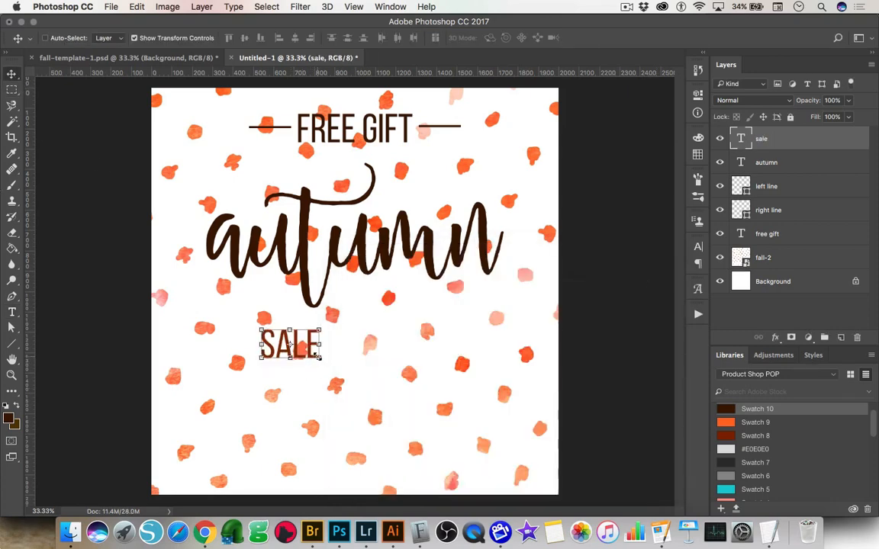
left_click_drag(319, 357, 508, 498)
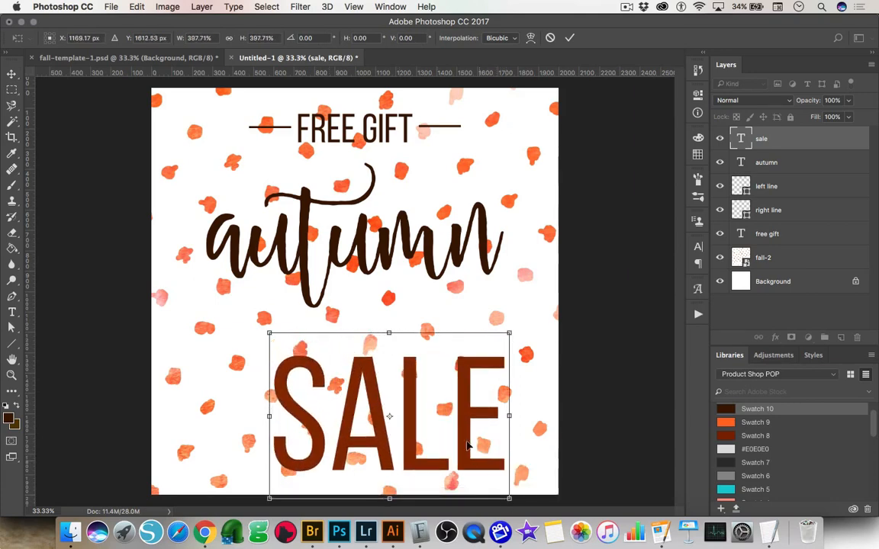
left_click_drag(467, 440, 408, 335)
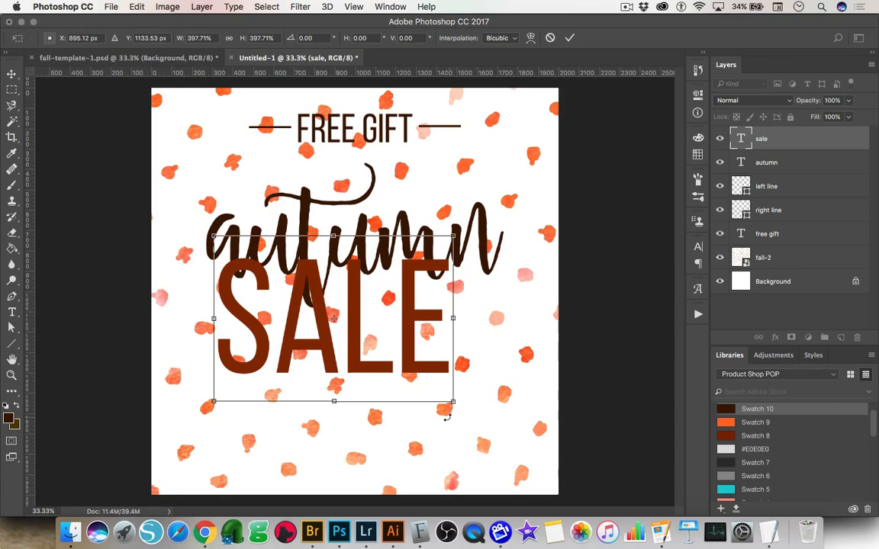
left_click_drag(456, 403, 494, 424)
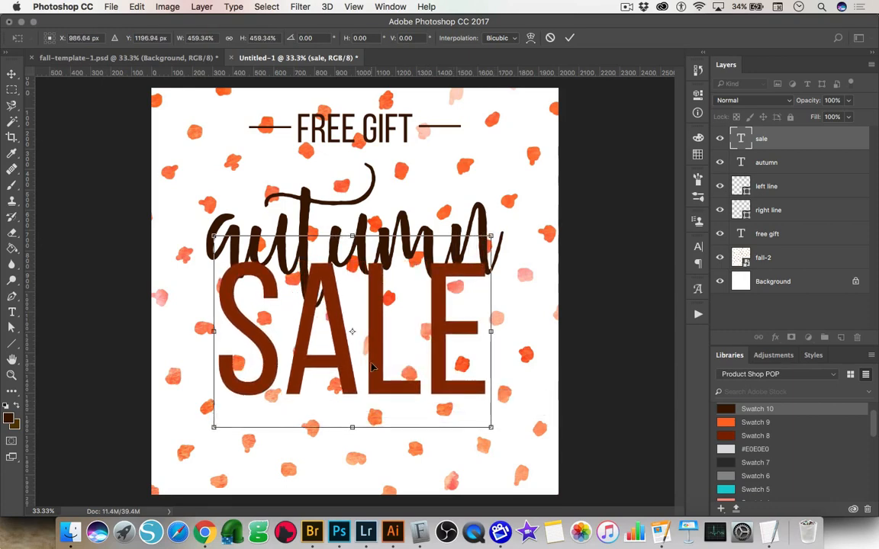
left_click_drag(372, 363, 372, 355)
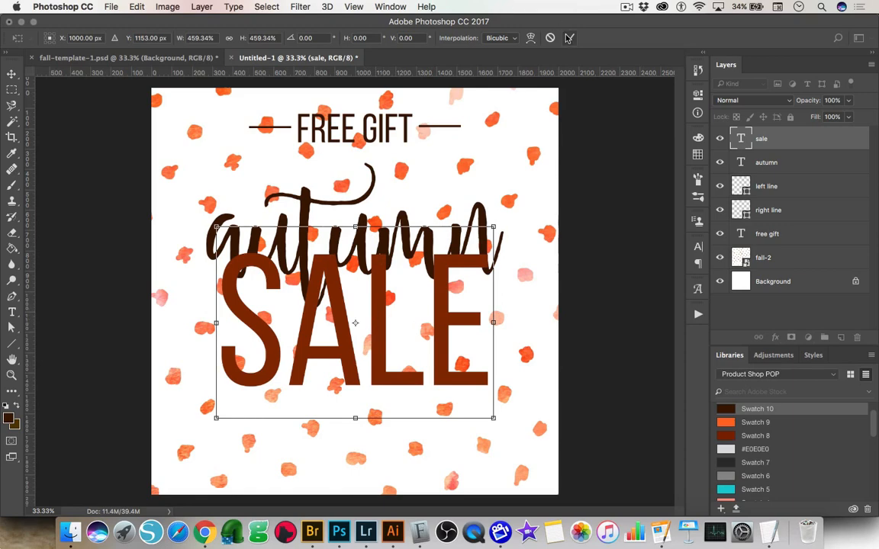
key("Return")
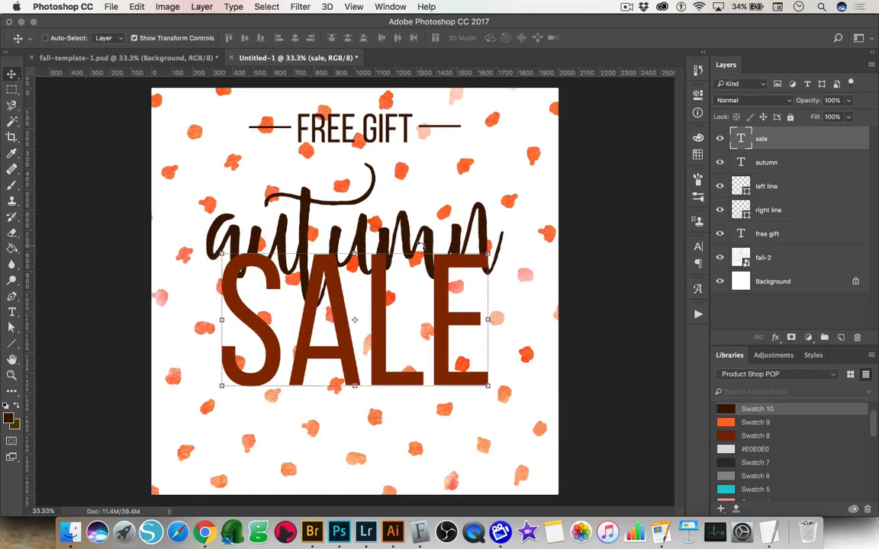
Step: Move the autumn layer above the sale layer and give it a 6 px white outside stroke
left_click(784, 171)
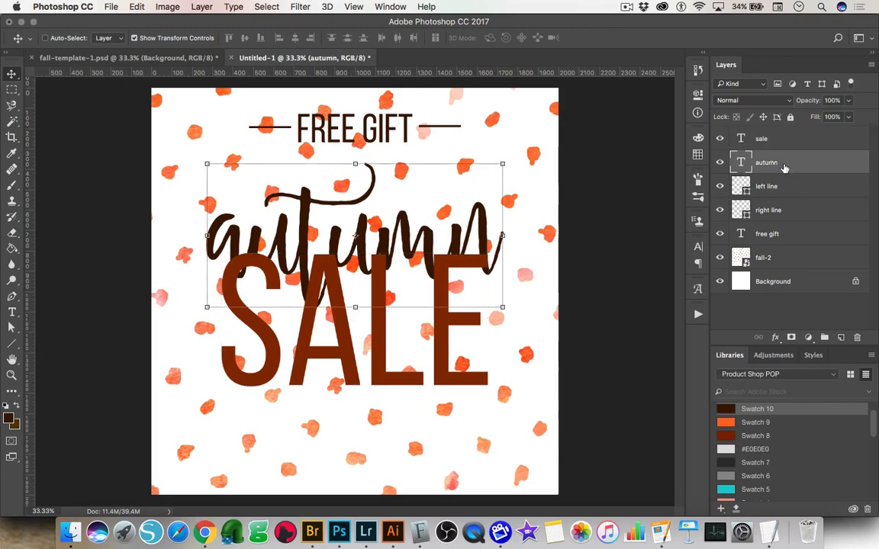
left_click_drag(784, 171, 778, 132)
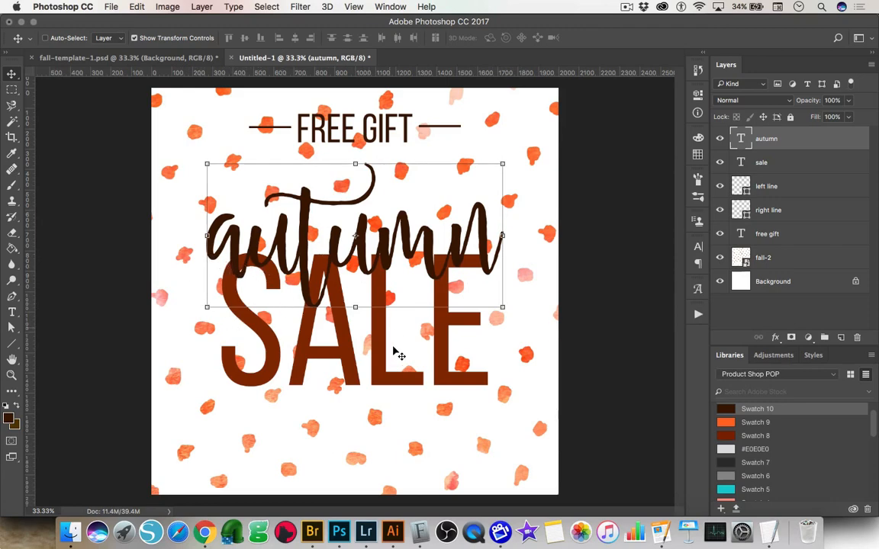
left_click(774, 339)
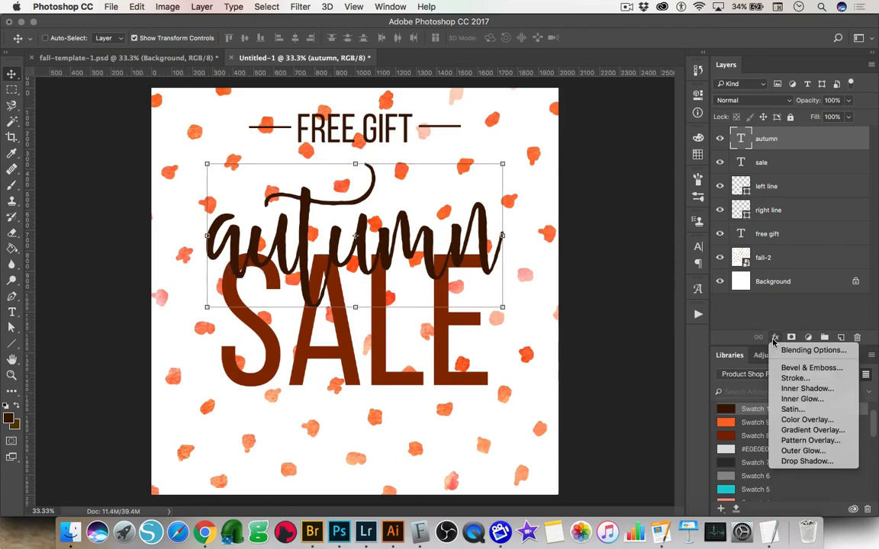
left_click(793, 378)
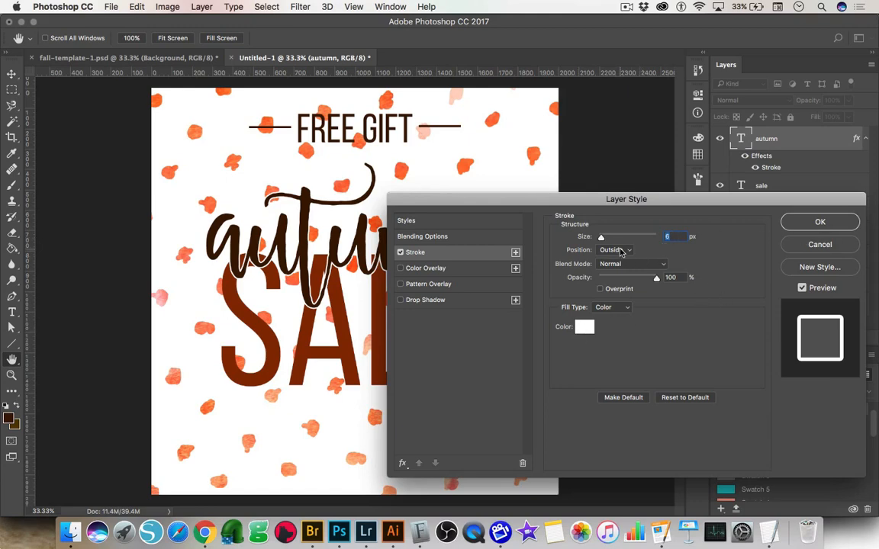
left_click(820, 223)
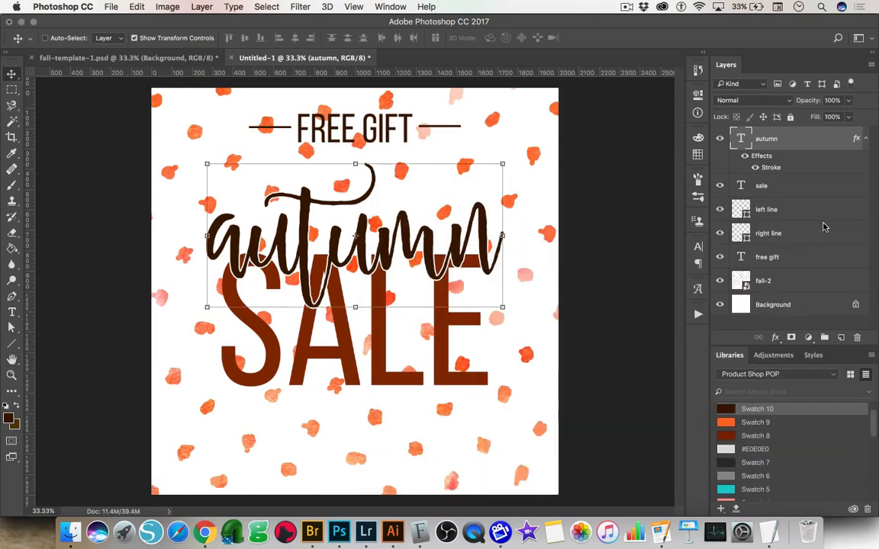
Step: Start a new text line centered below SALE in Bebas Neue at 100 pt, colored dark brown #3d1600 sampled from autumn
left_click(12, 312)
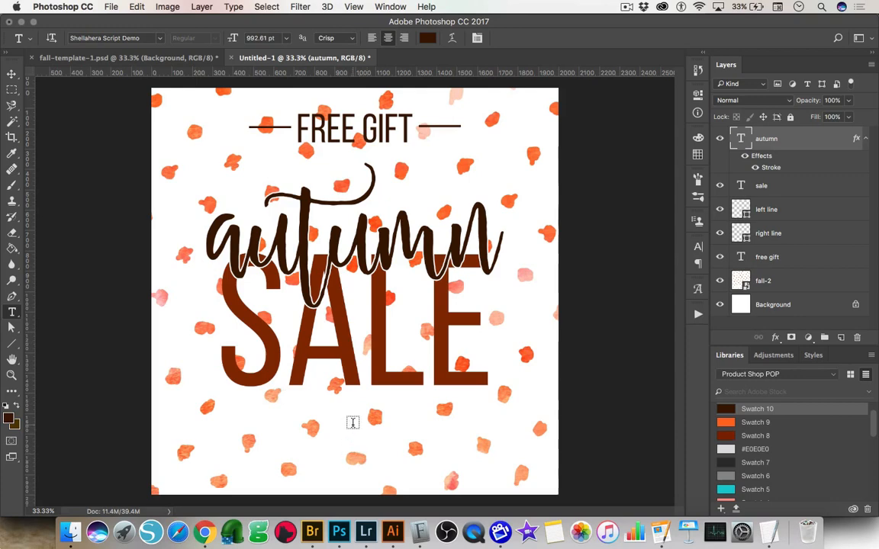
left_click(356, 426)
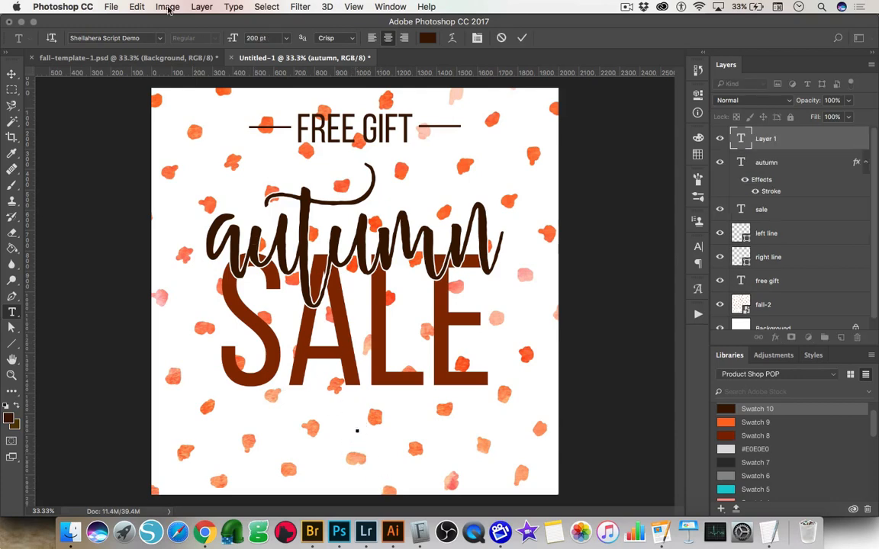
left_click(141, 38)
left_click(140, 77)
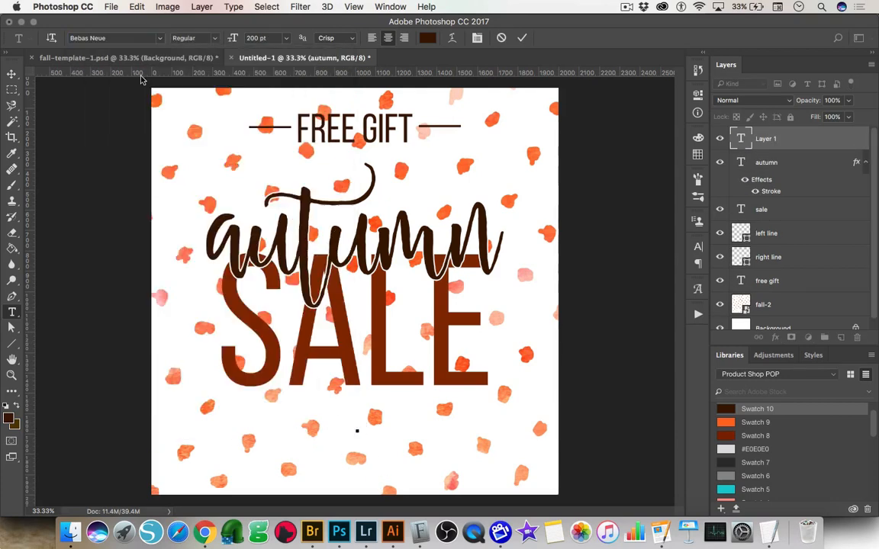
left_click(272, 38)
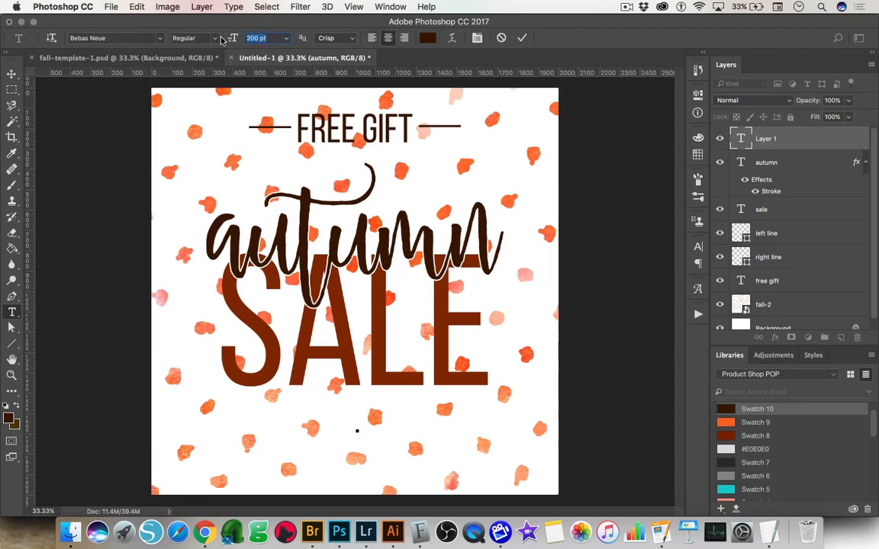
type("100")
key("Return")
left_click(426, 39)
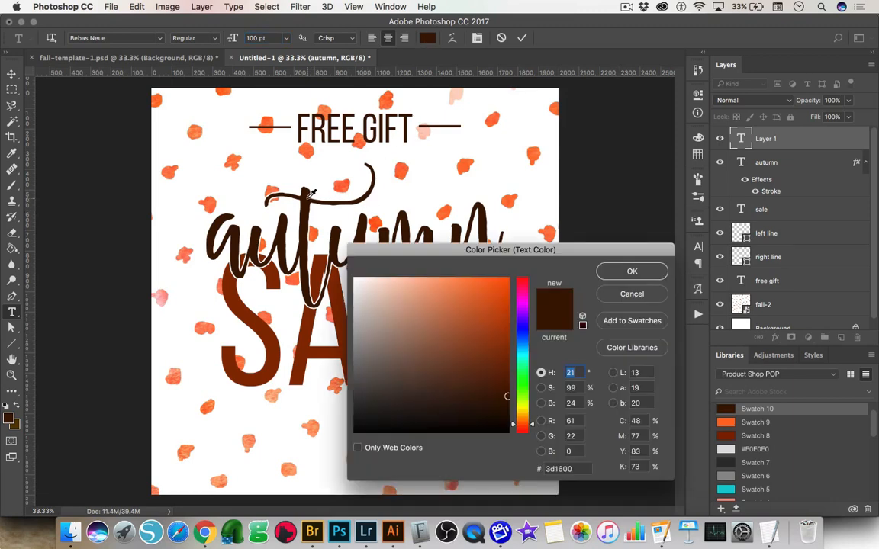
left_click(348, 196)
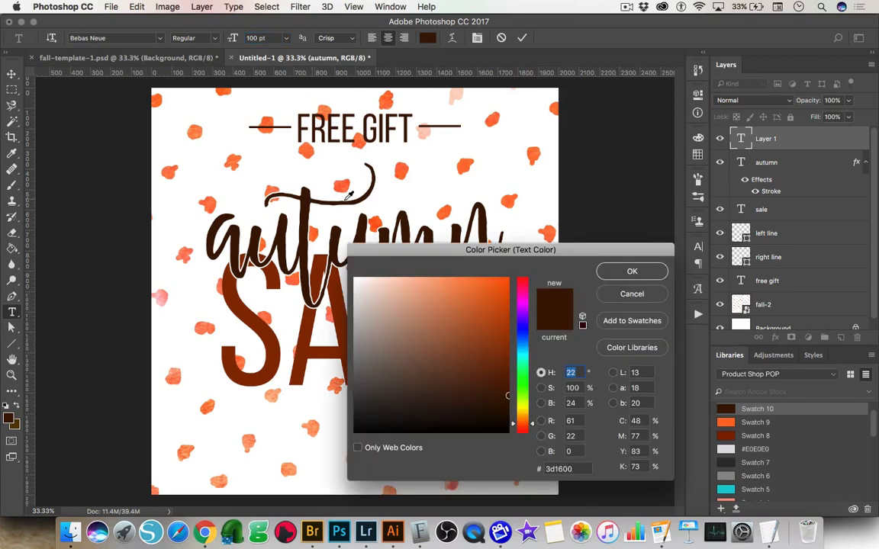
left_click(633, 273)
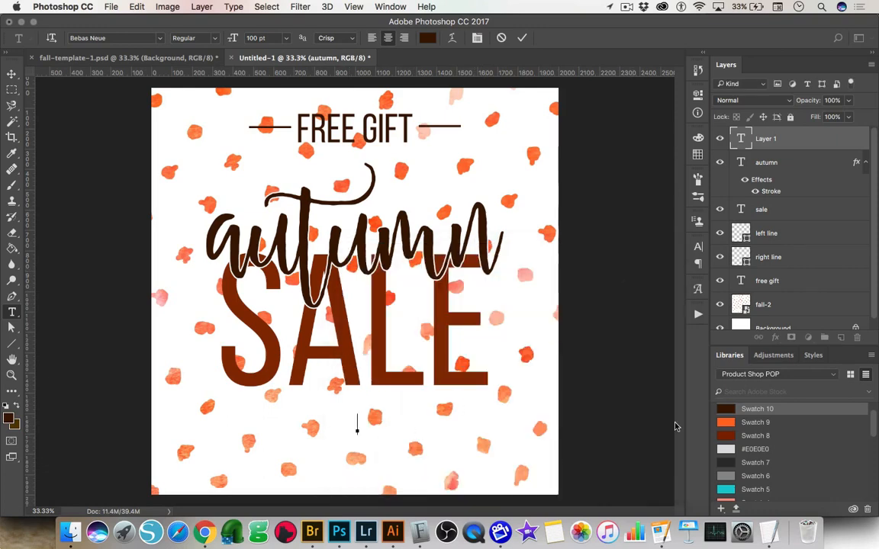
Step: Enter "free makeup bag with $50 purchase" and "use codefreegift at checkout" as two clearly separated lines of text
type("FREE MAKEUP BAG WITH PURCHAS")
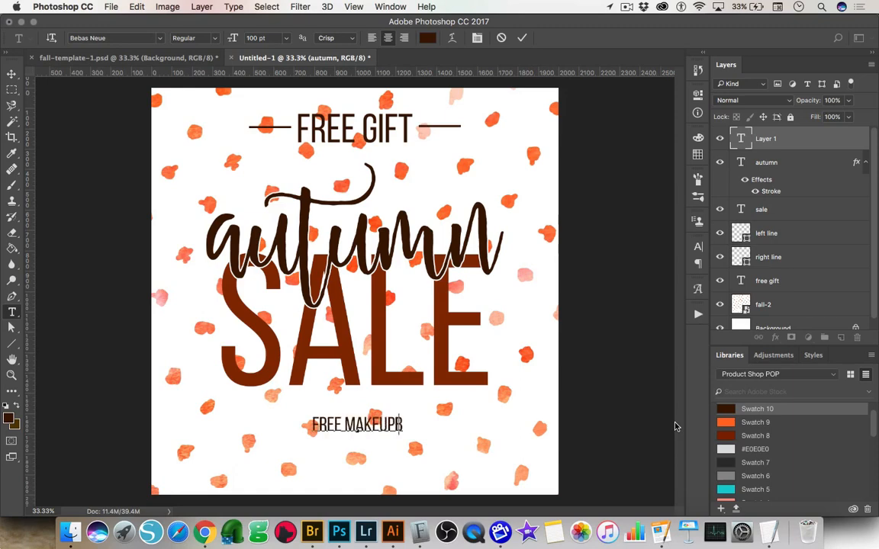
type("E")
key("Return")
type("USE CODE: FREEGIFT")
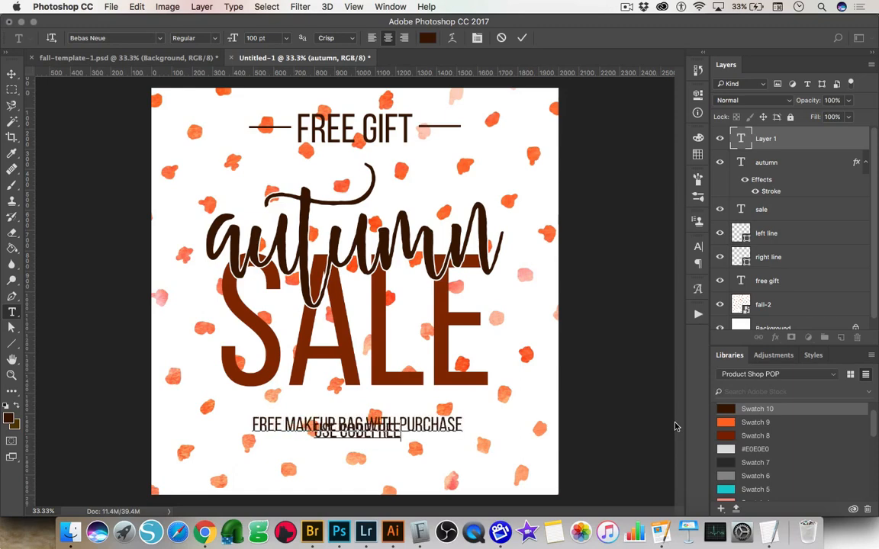
type(" AT CHECKOUT")
left_click(399, 425)
type("$50")
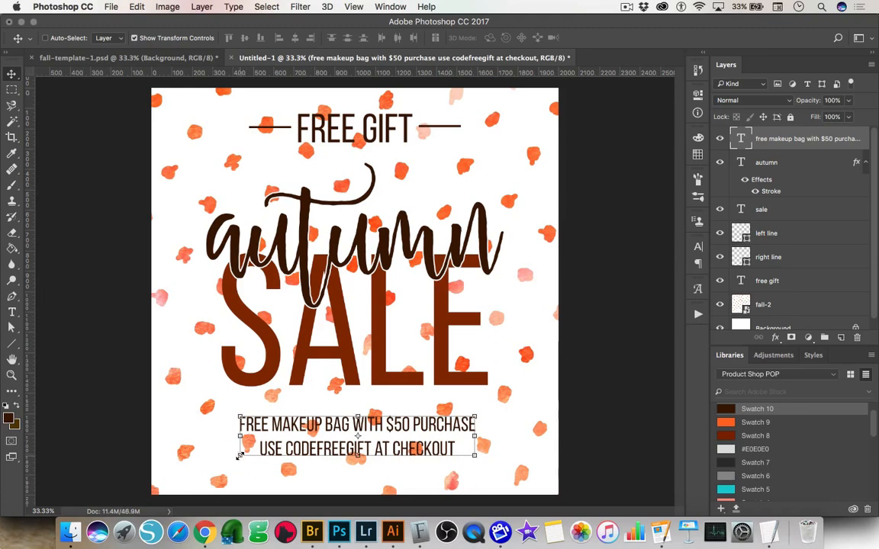
Step: Scale the two-line offer text proportionally to about 137%, center it horizontally beneath SALE and apply the transformation
left_click_drag(240, 455, 183, 479)
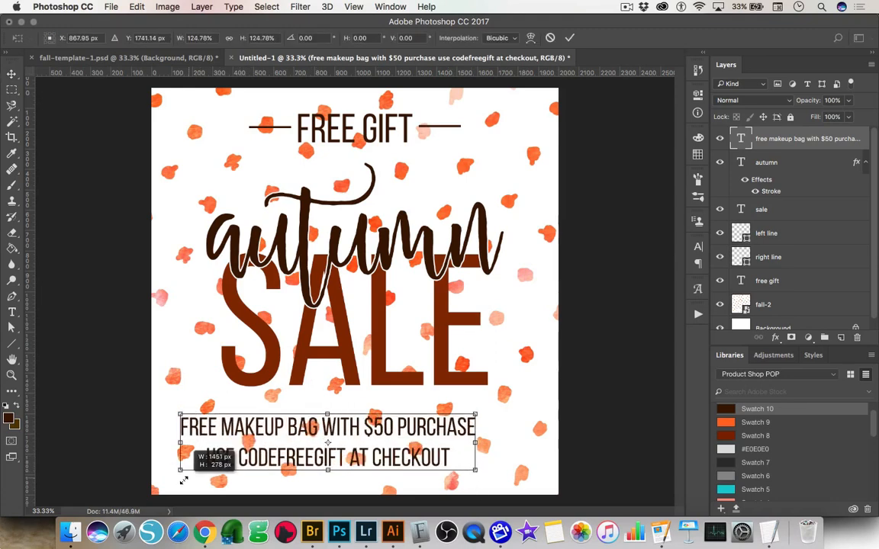
left_click_drag(478, 413, 508, 405)
left_click_drag(462, 424, 476, 422)
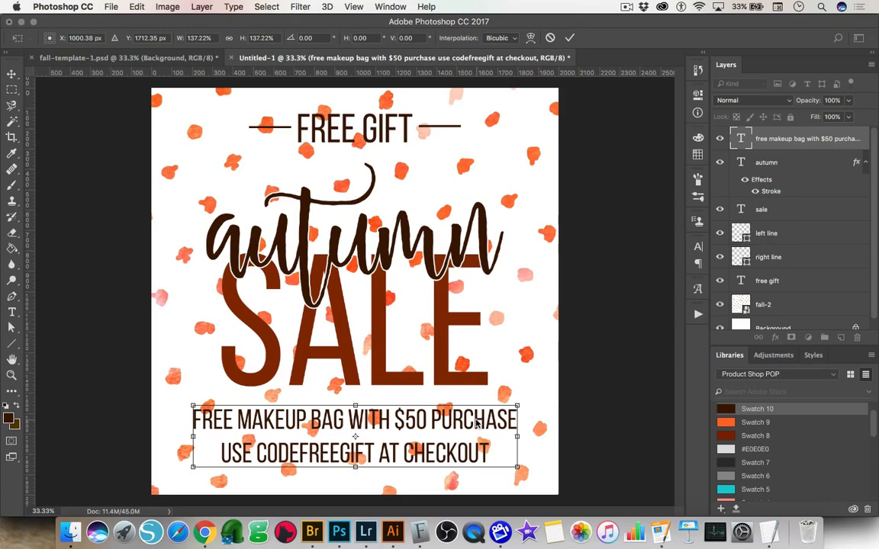
left_click(569, 38)
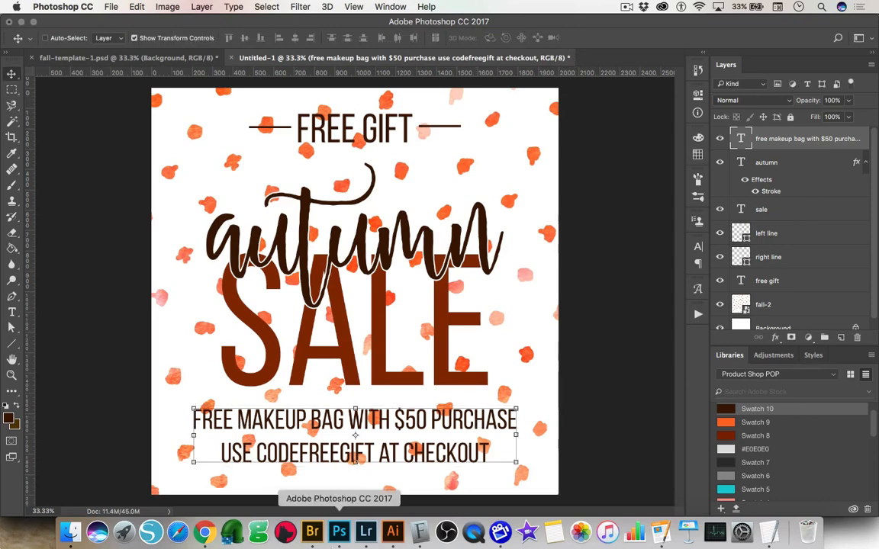